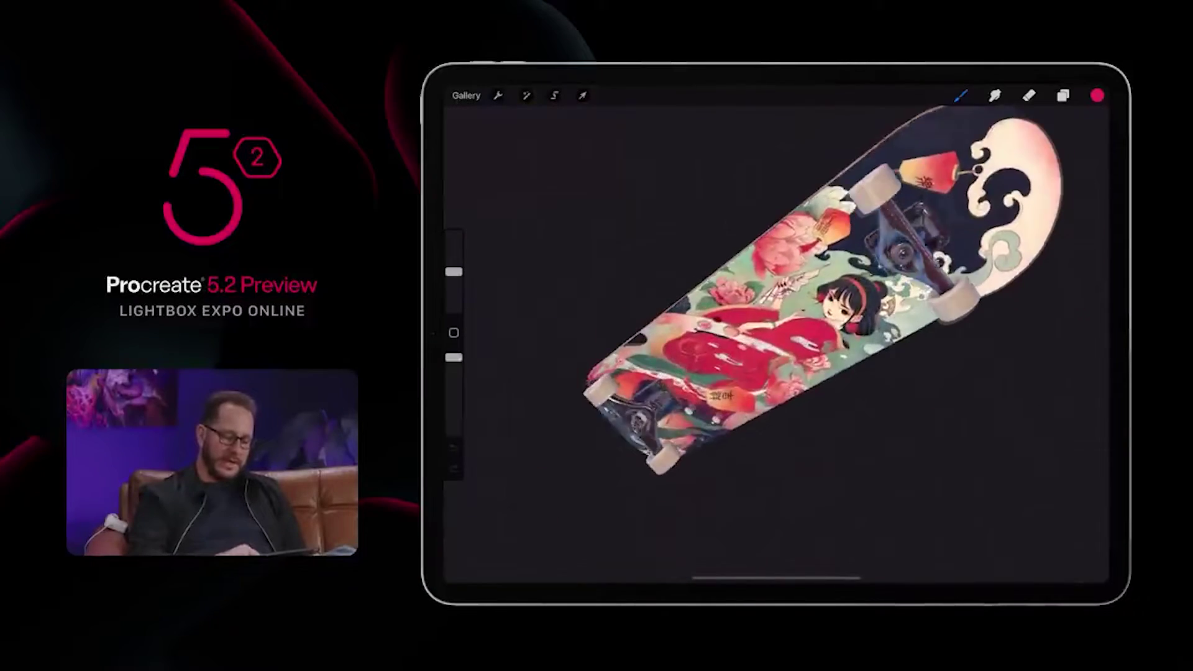
scroll(745, 341, up, 3)
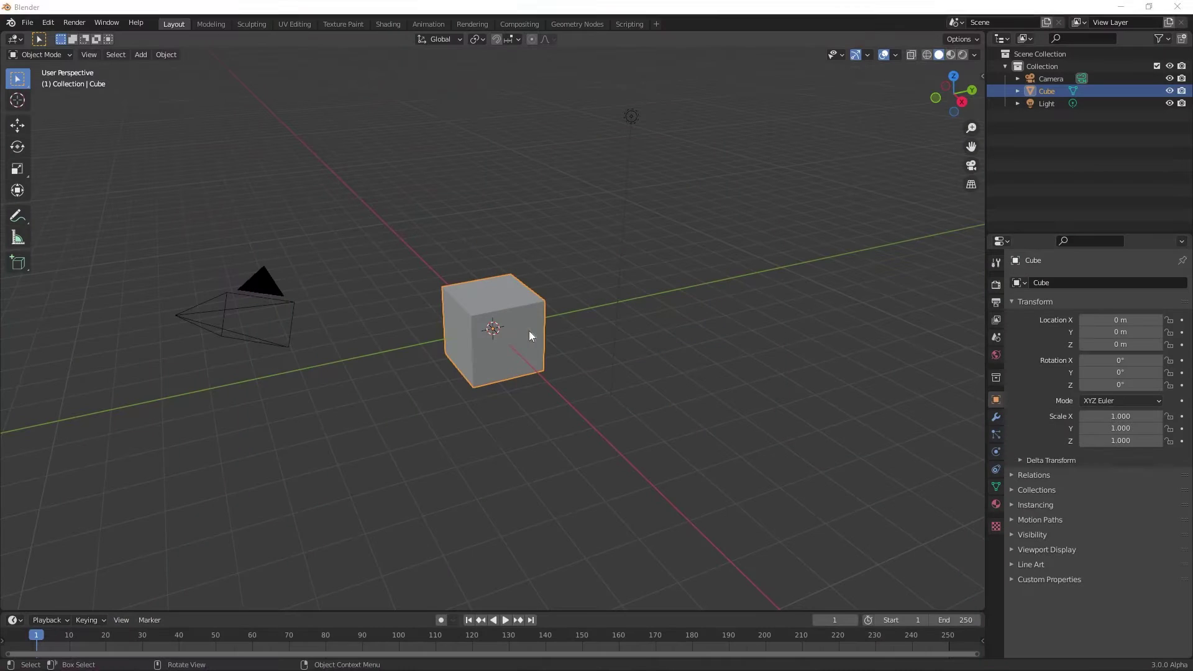
Step: Replace the default cube with a smooth-shaded icosphere in an Apple collection
key(alt+a)
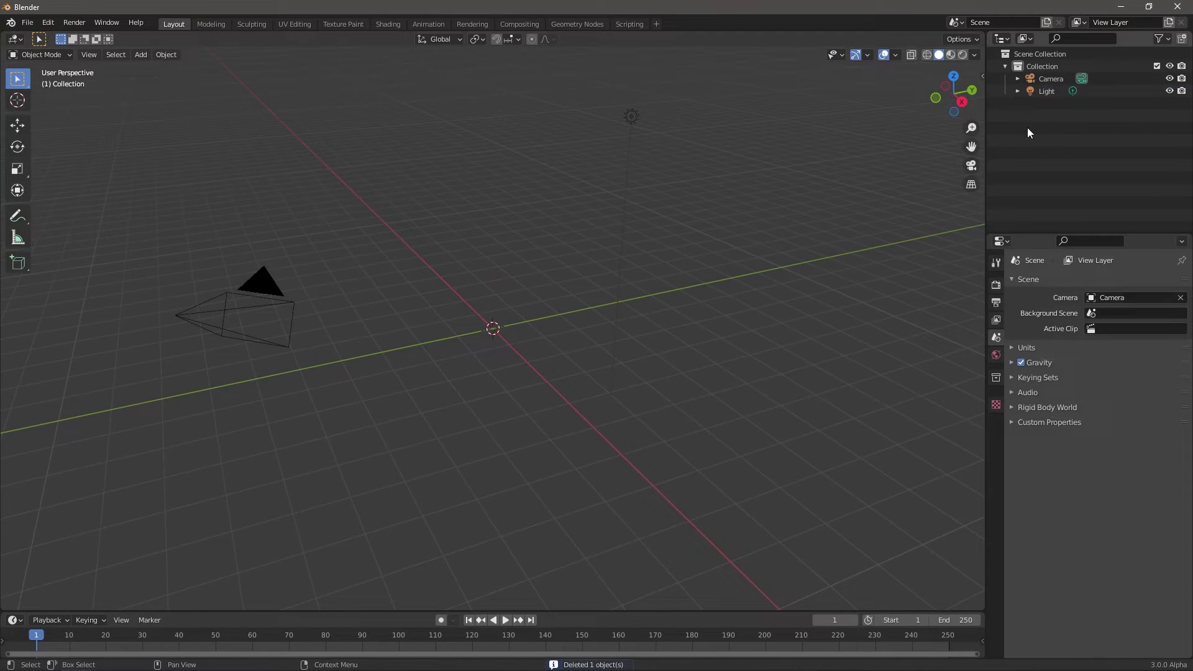
key(F3)
text(ico)
key(Return)
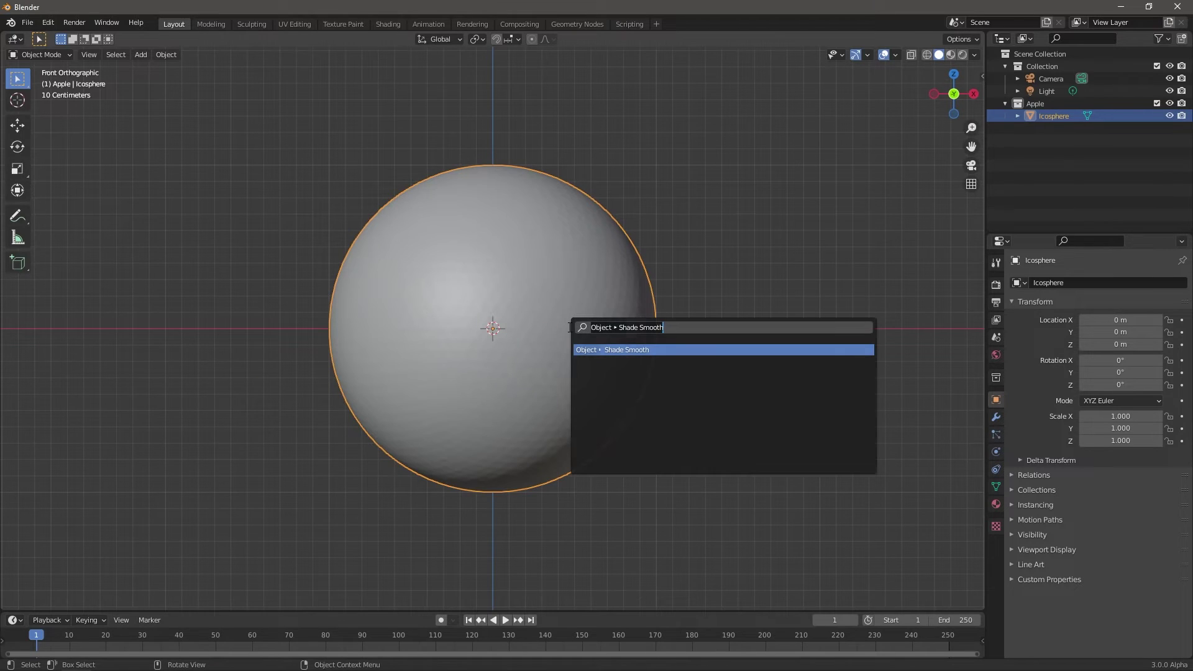
key(Return)
Step: In Edit Mode, move the icosphere's top vertex down about 0.99 m along Z using Sharp proportional editing with X-ray on
key(Tab)
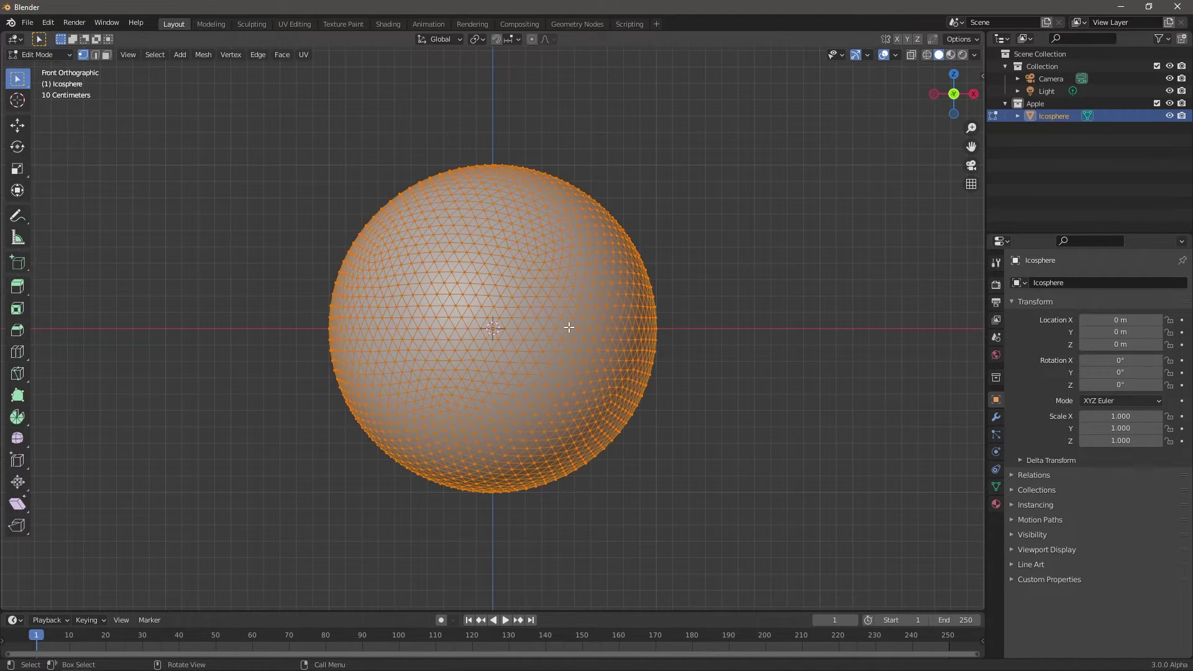
middle_drag(569, 328, 490, 333)
scroll(490, 333, up, 5)
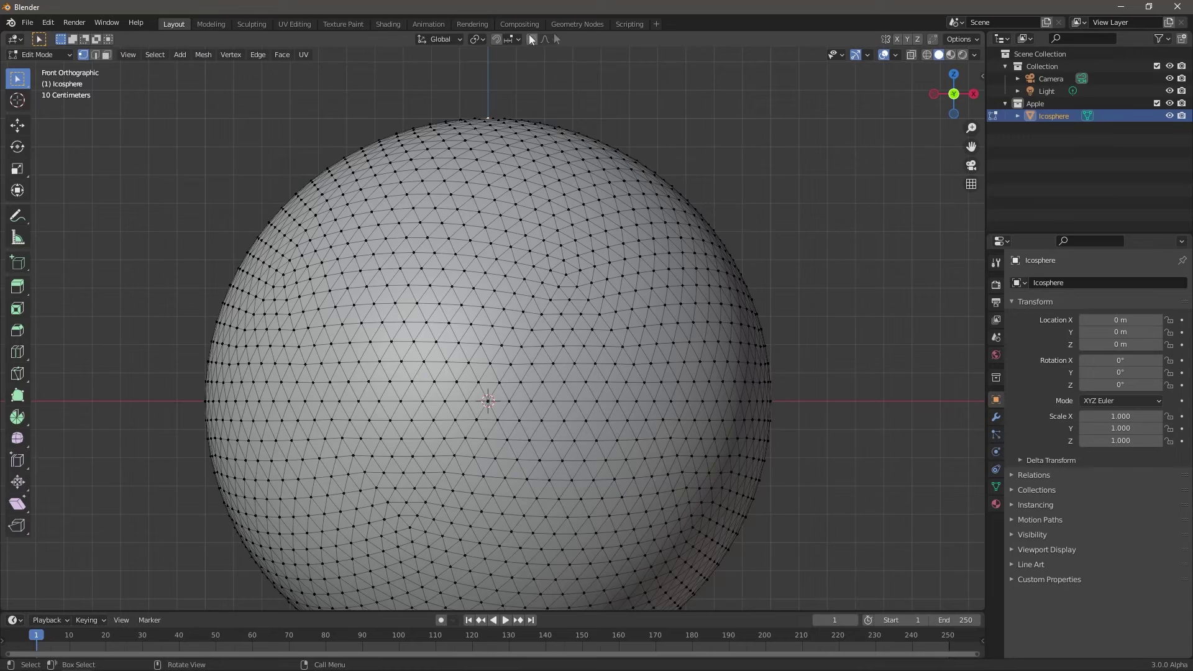
click(531, 38)
click(547, 39)
click(523, 143)
click(910, 55)
click(487, 118)
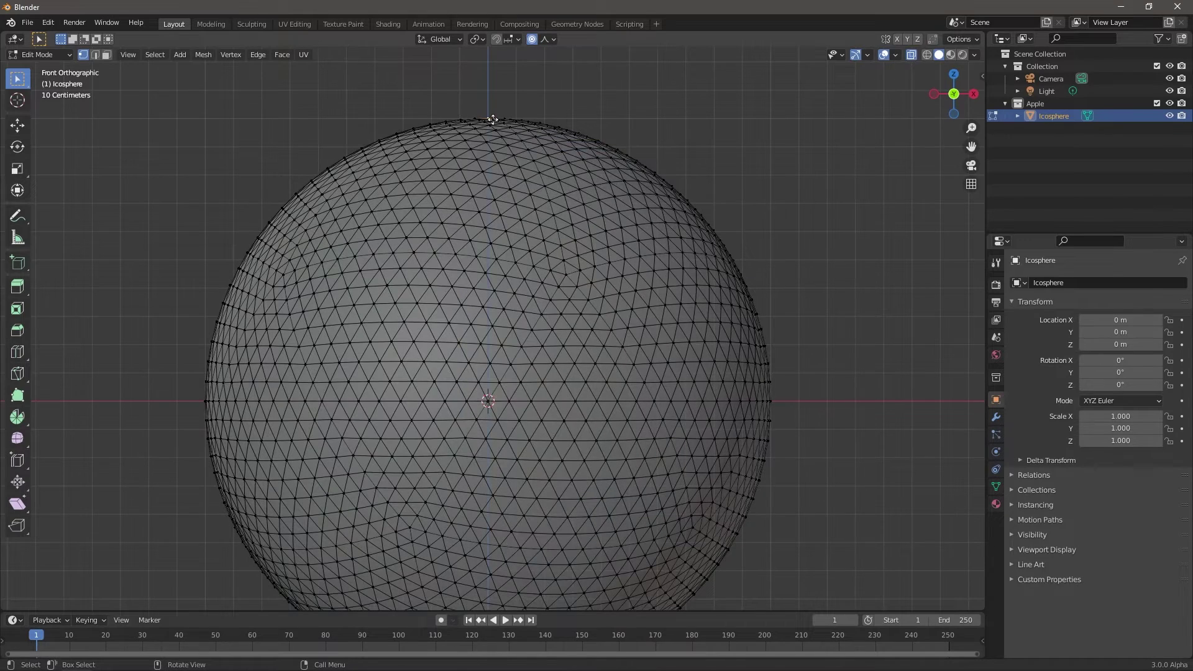
key(g)
key(z)
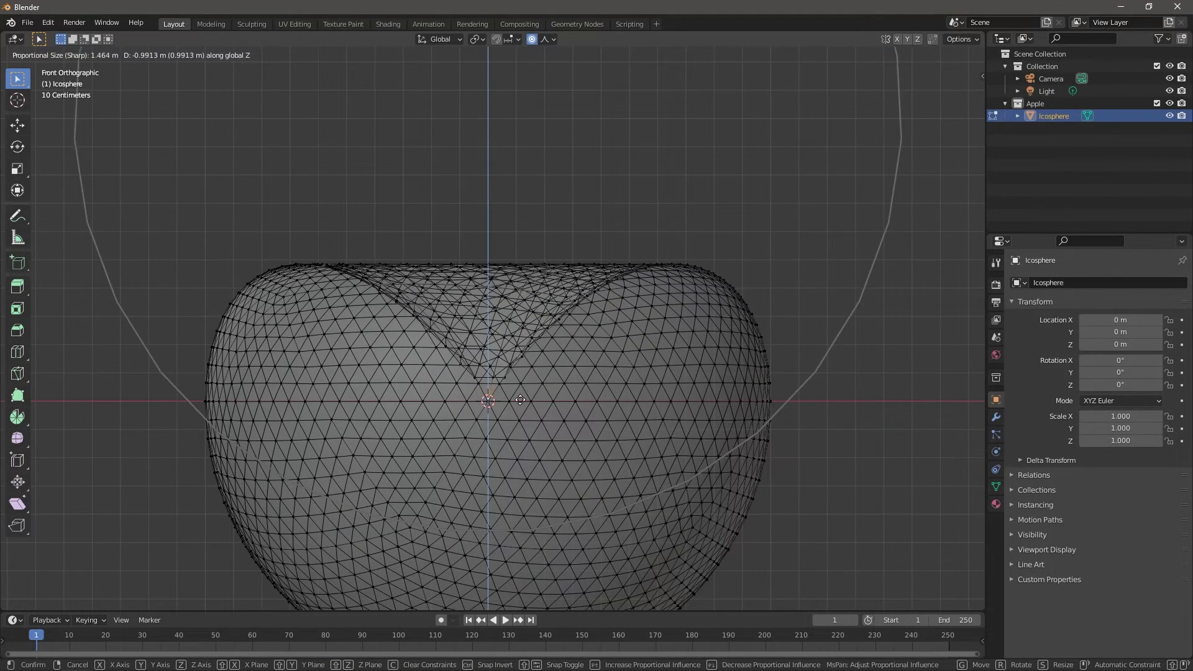
click(522, 392)
Step: Raise the top vertex about 0.5 m along Z using Inverse Square falloff and a proportional size of 1
click(547, 38)
click(534, 130)
key(g)
key(z)
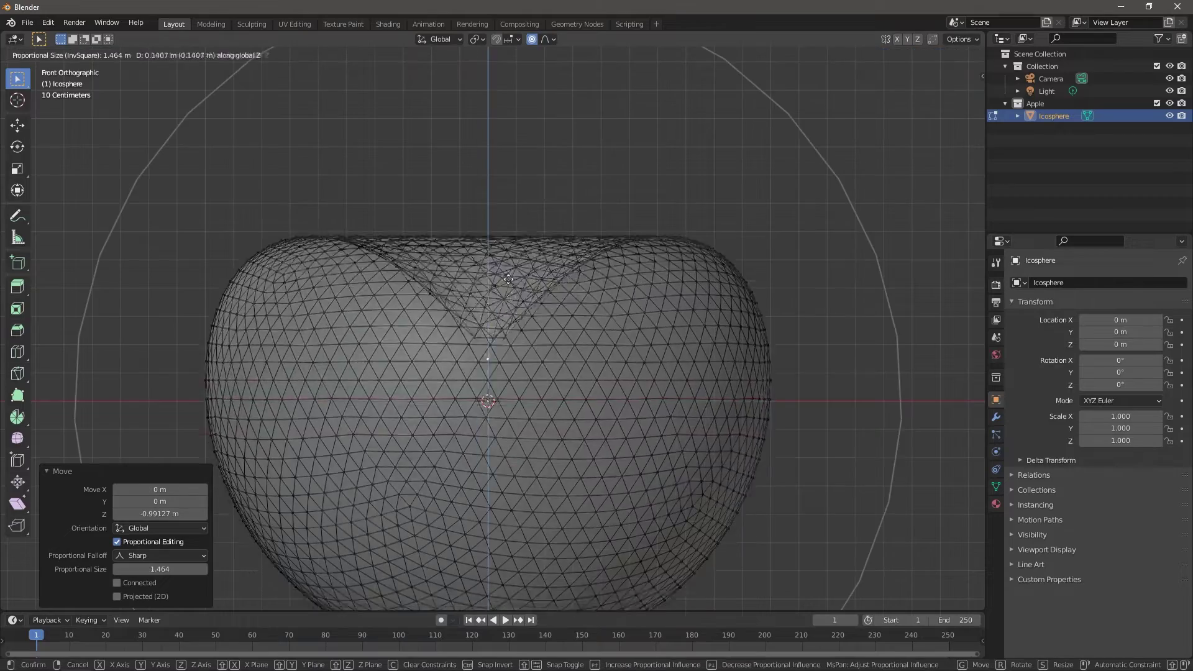
scroll(483, 191, up, 4)
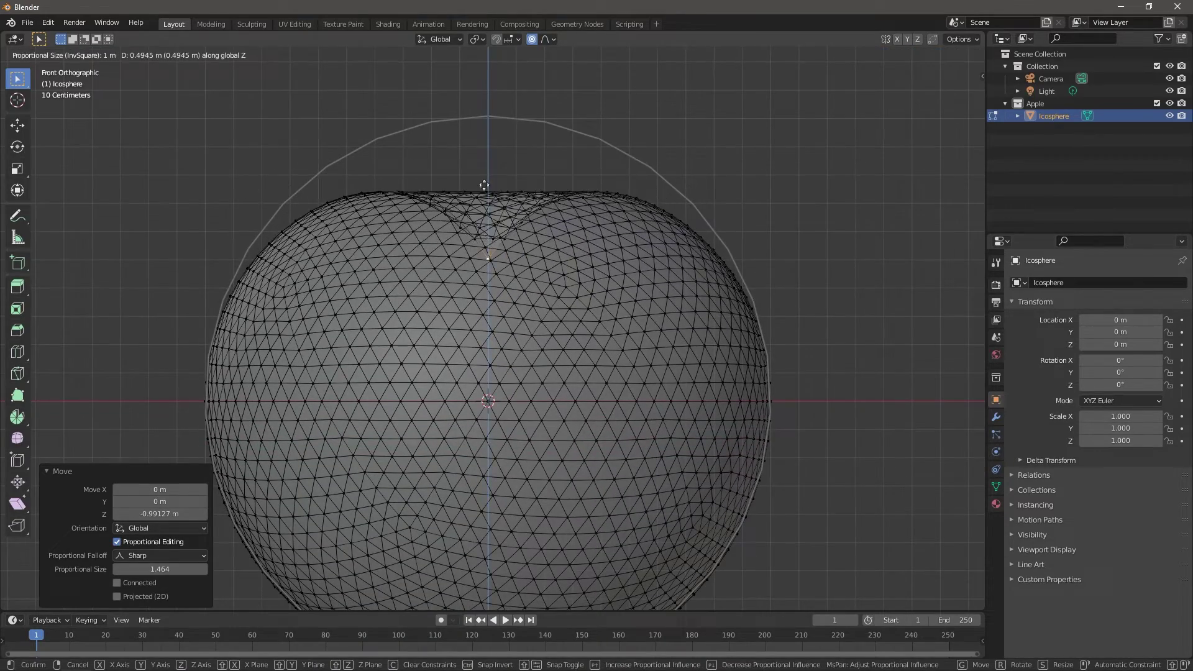
click(485, 184)
Step: Select the bottom centre vertex and move it up about 0.61 m along Z using Sharp falloff with X-ray on
middle_drag(690, 180, 652, 286)
scroll(653, 286, down, 3)
middle_drag(540, 522, 521, 395)
scroll(521, 396, up, 5)
shift+middle_drag(590, 410, 560, 307)
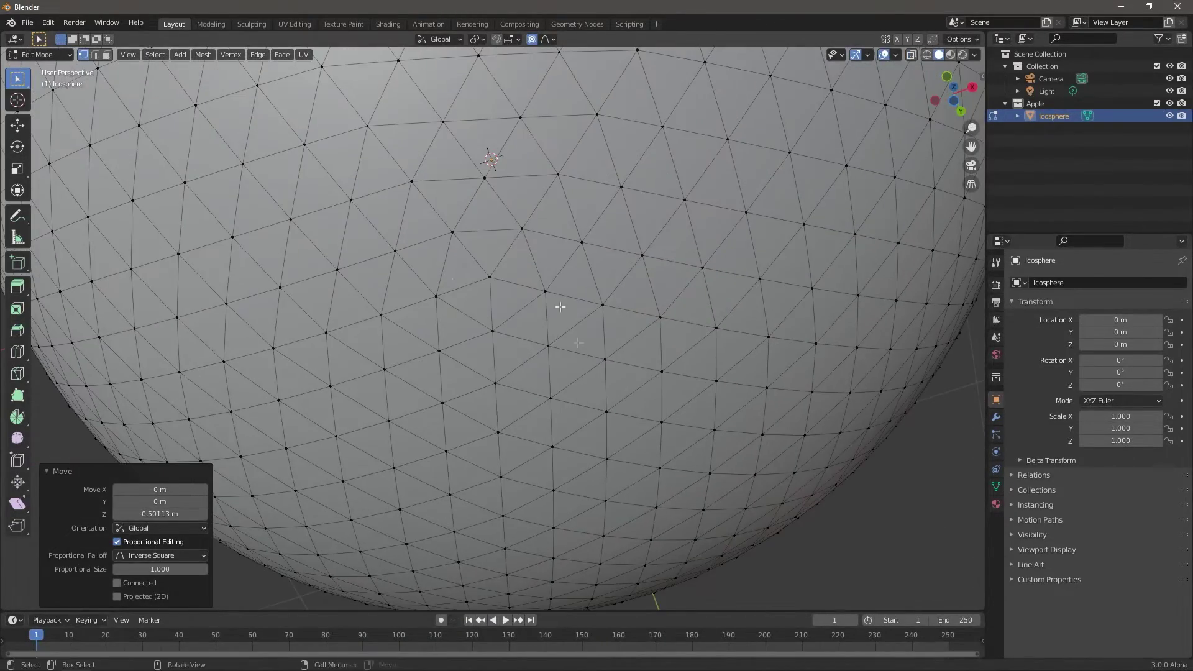
click(488, 277)
key(KP_1)
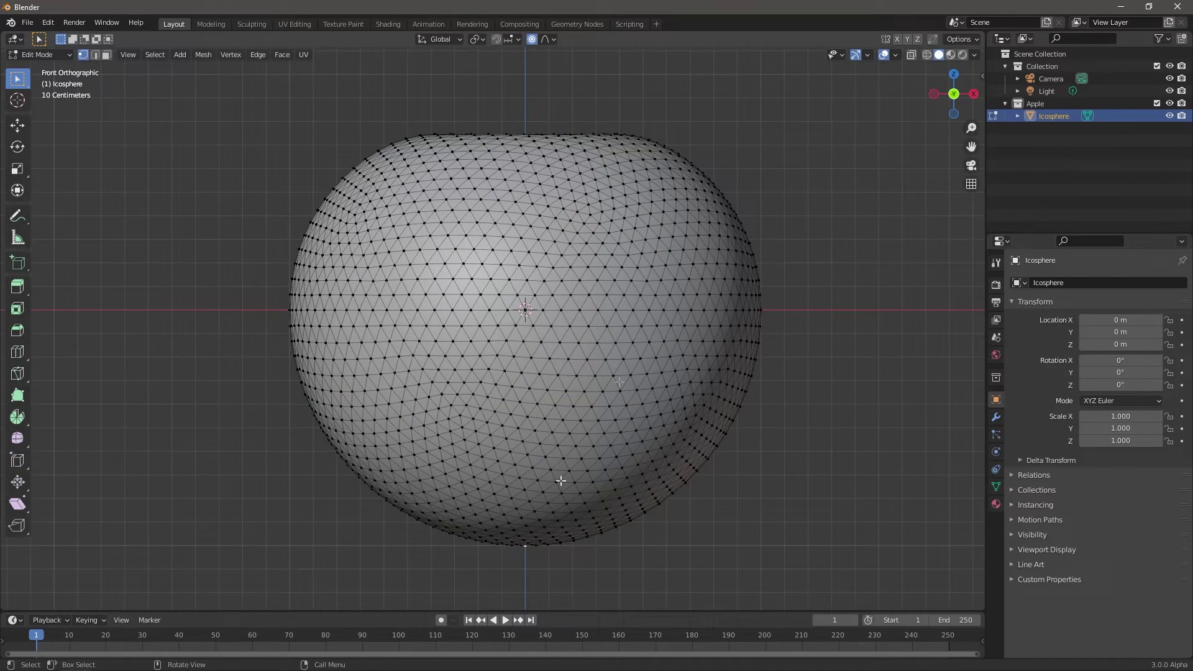
click(911, 55)
click(549, 39)
click(544, 142)
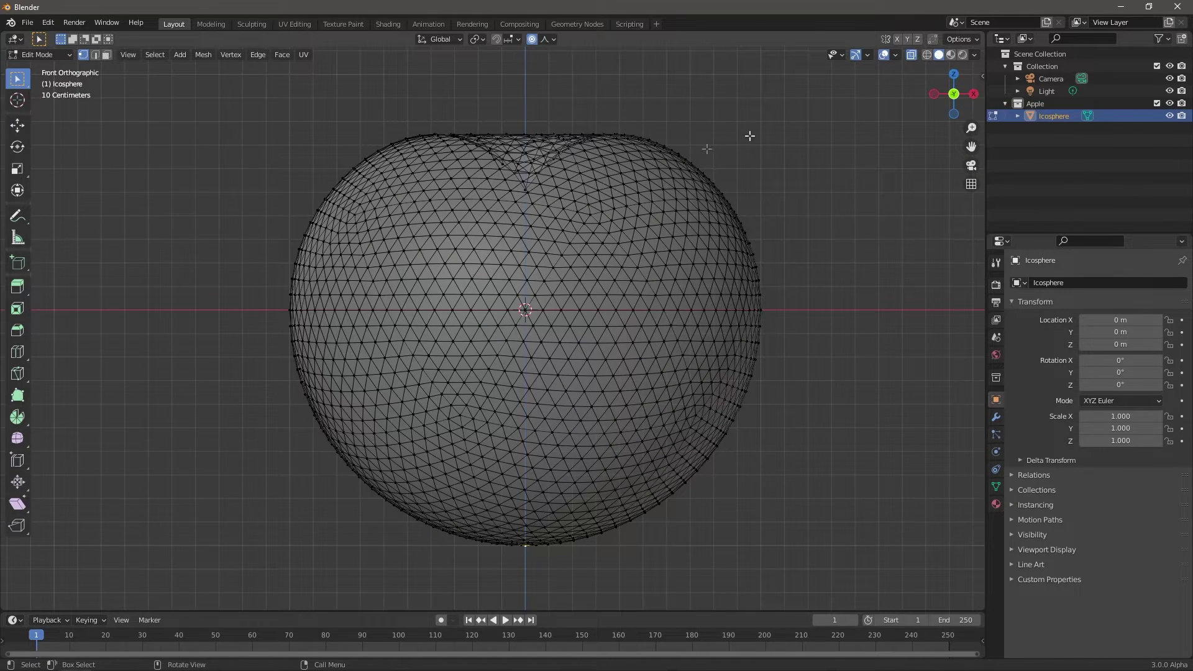
key(g)
key(z)
click(537, 396)
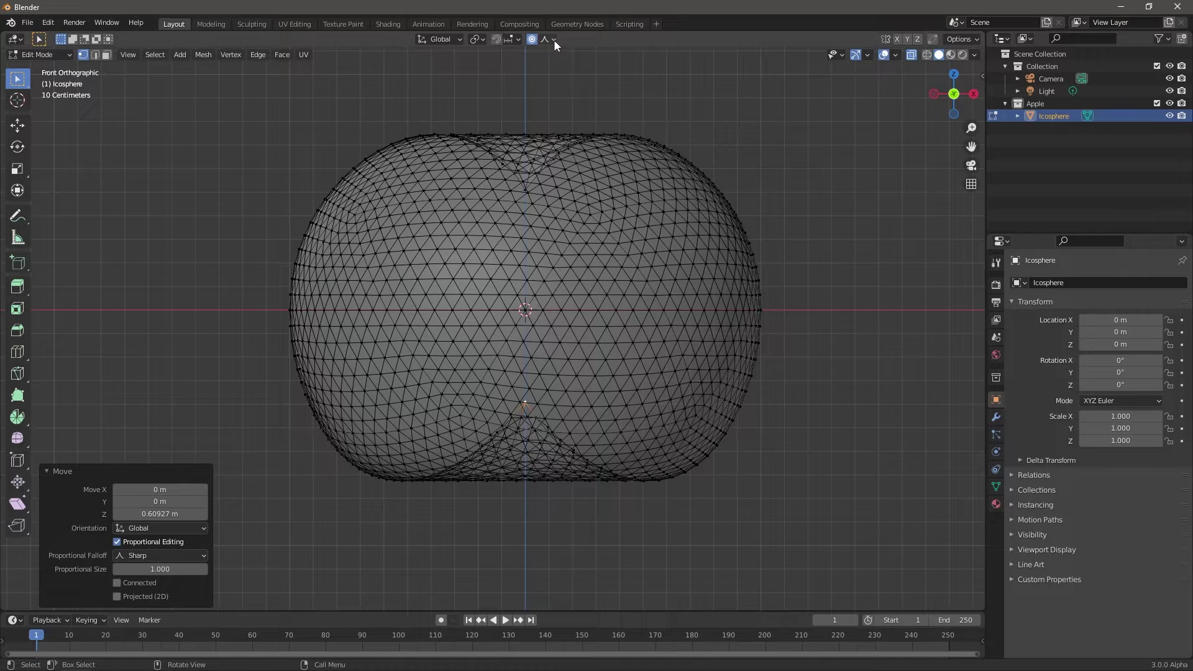
Step: Lower the bottom vertex about 0.44 m along Z using Inverse Square falloff and a proportional size of 1.1
click(549, 39)
click(521, 135)
key(g)
key(z)
scroll(516, 534, down, 1)
click(513, 546)
Step: Turn off X-ray, select five vertices around the bottom dimple, and move them along Z with a different proportional falloff
middle_drag(514, 546, 541, 310)
click(911, 55)
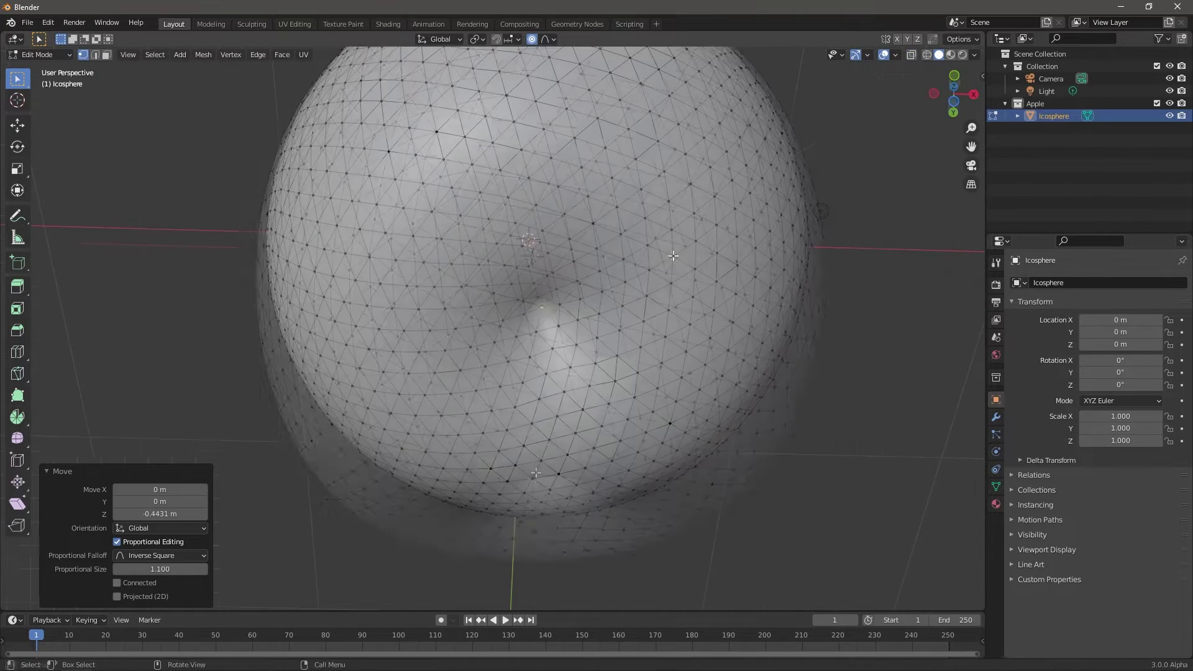
click(672, 256)
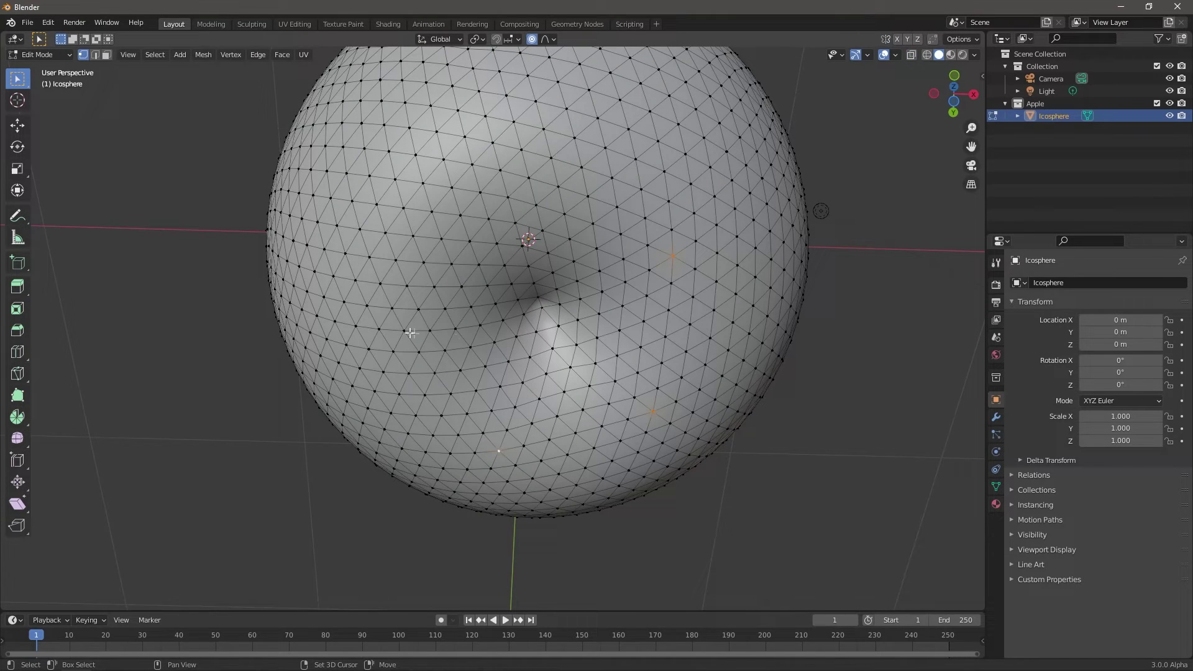
key(KP_1)
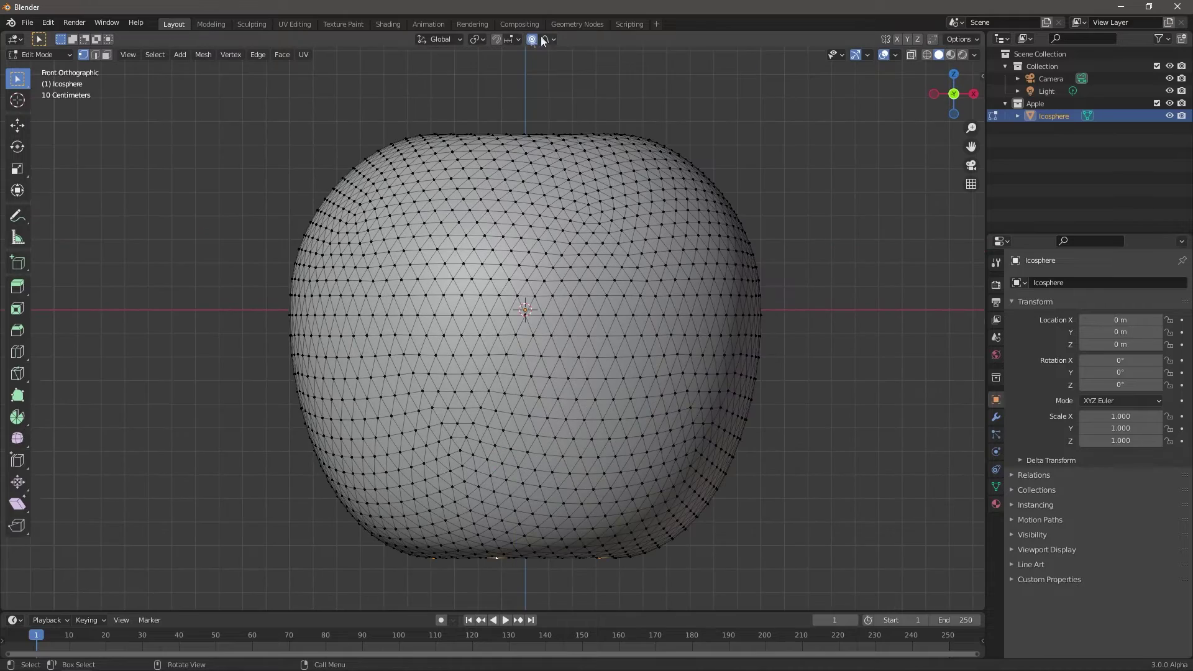
click(546, 41)
click(539, 96)
scroll(522, 329, down, 1)
middle_drag(522, 329, 519, 347)
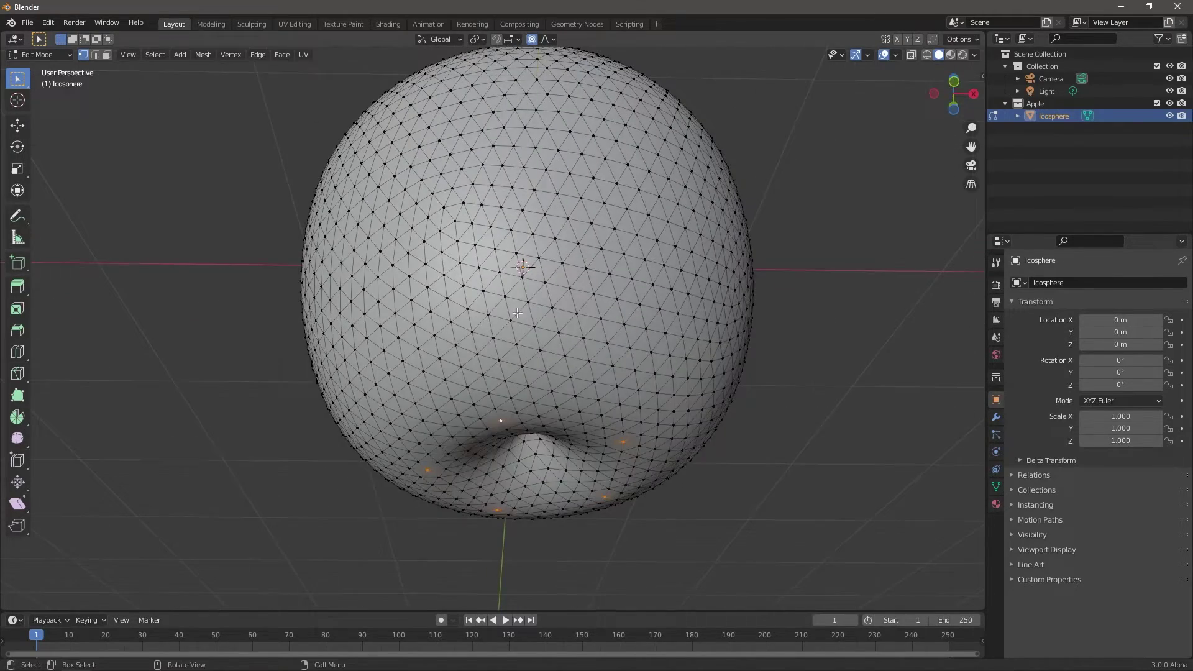
key(g)
key(z)
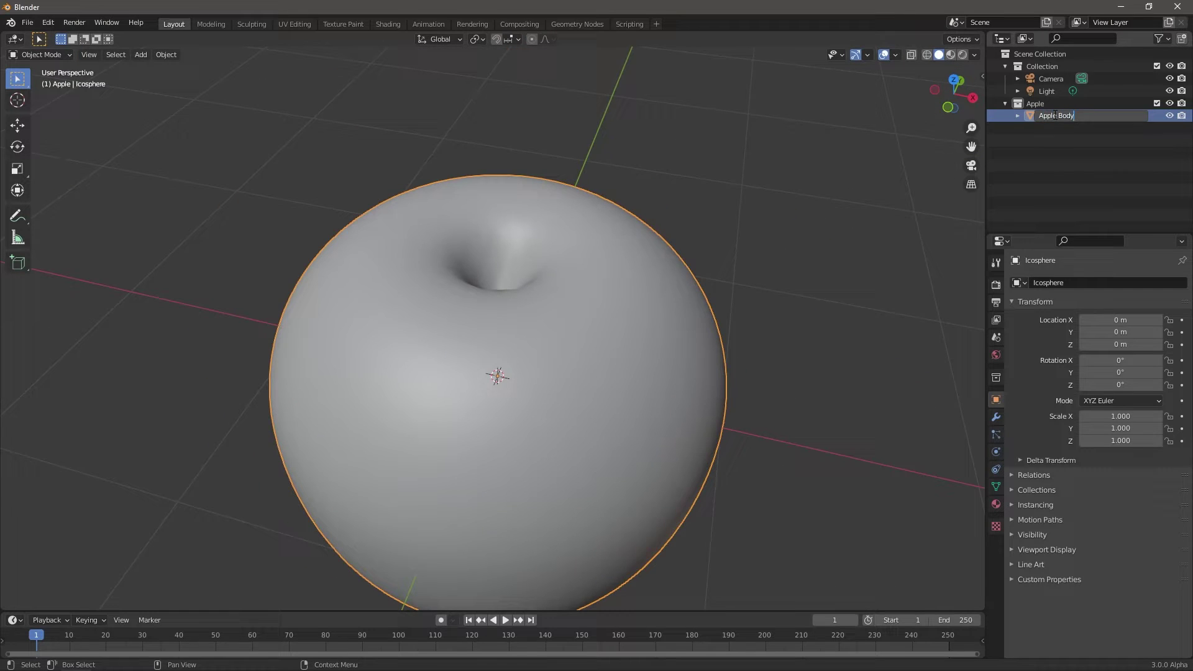
Step: Rename the icosphere to Apple Body and hide it
key(Return)
key(h)
Step: Add a mesh cylinder to the scene
key(F3)
text(cylinder)
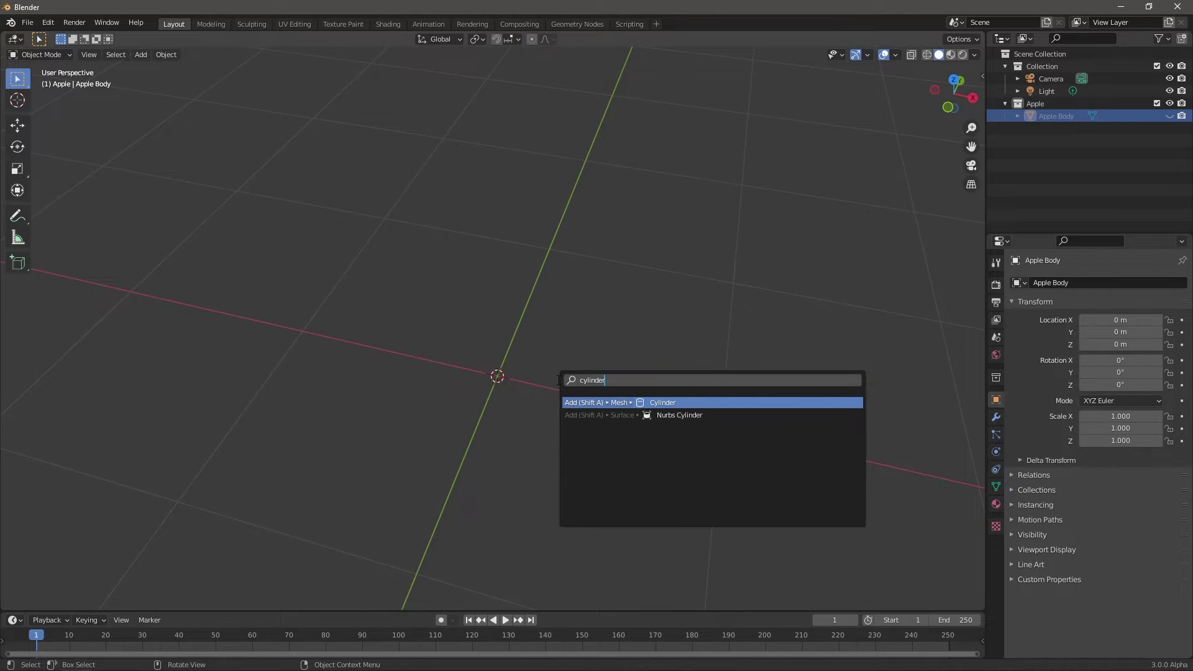
key(Return)
Step: In Edit Mode, select the cylinder's bottom face and scale it to 0.1
key(KP_1)
middle_drag(515, 429, 504, 378)
key(Tab)
click(107, 56)
click(584, 372)
text(s.)
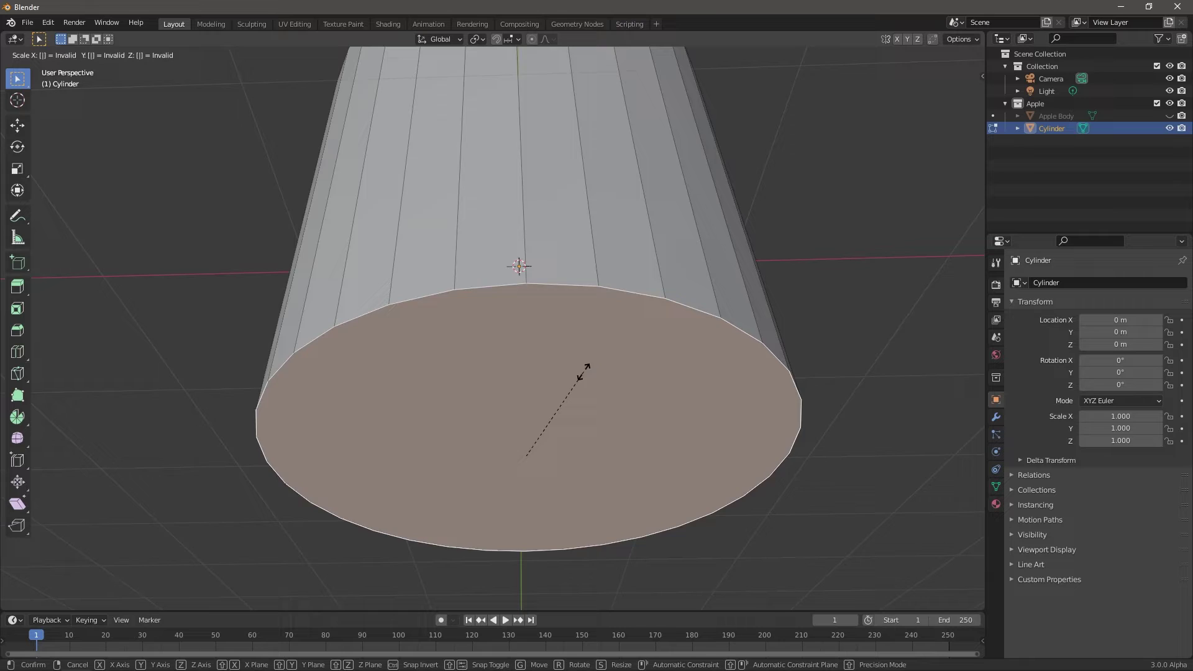
text(0.1)
key(Return)
Step: Add 16 evenly spaced horizontal loop cuts along the tapered cylinder without sliding them
key(KP_1)
key(F3)
text(loop cu)
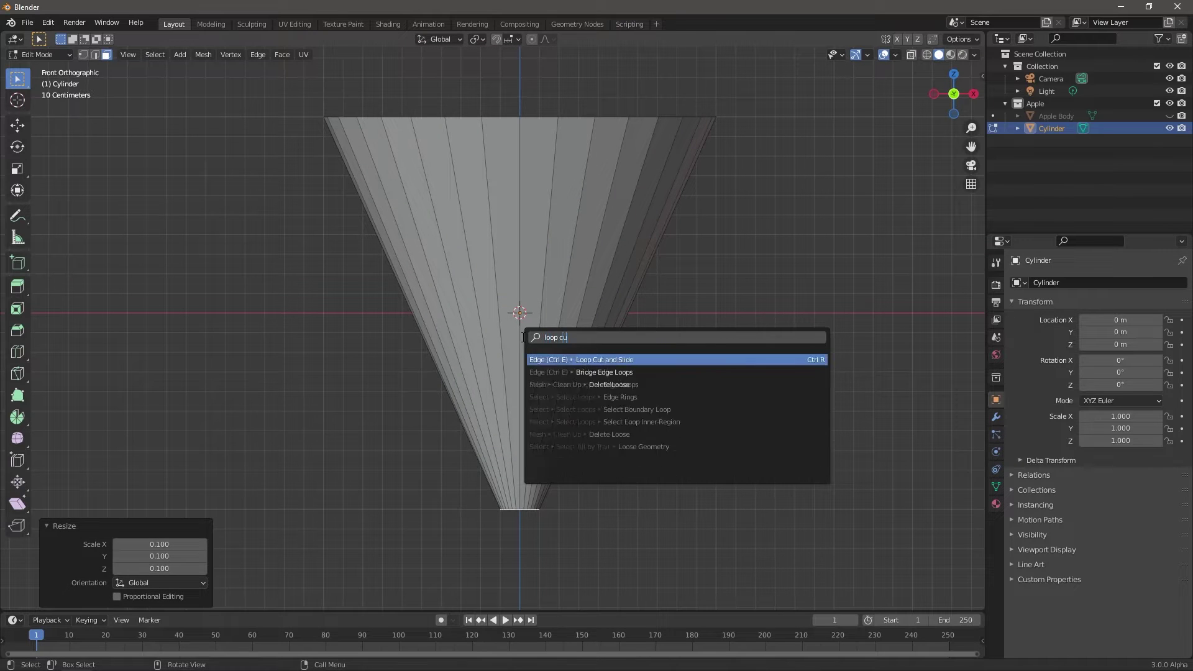
key(Return)
scroll(522, 337, up, 15)
click(522, 337)
right_click(630, 314)
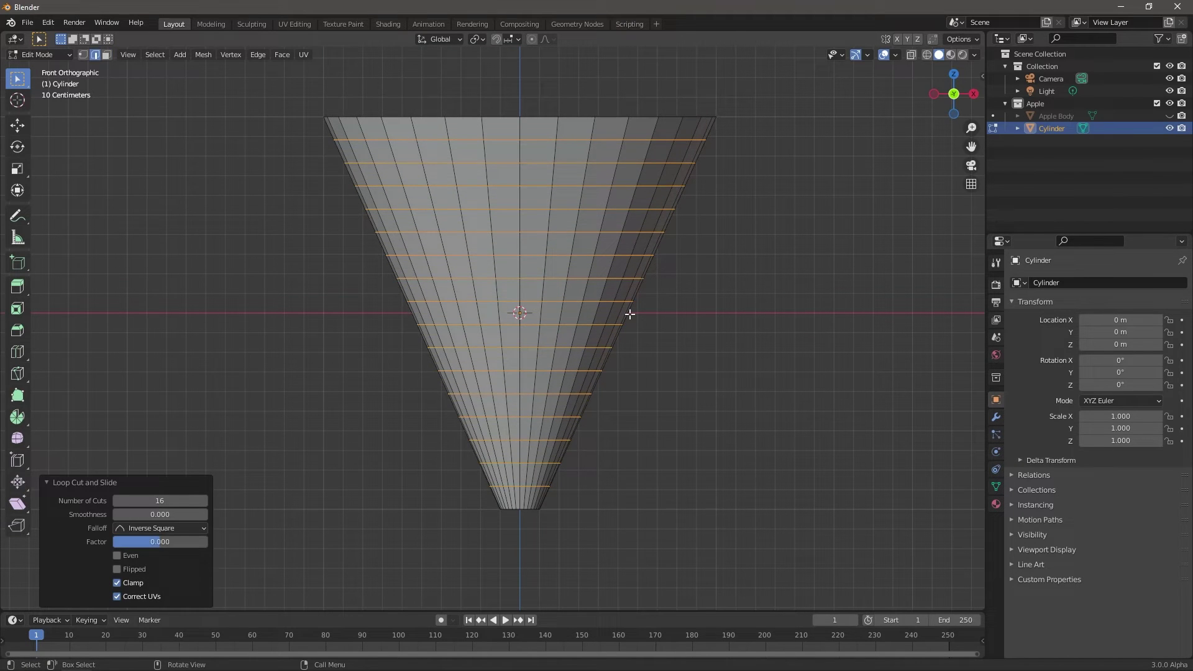
Step: Scale the whole cylinder mesh to 0.1 in X and Y, keeping its Z height
key(a)
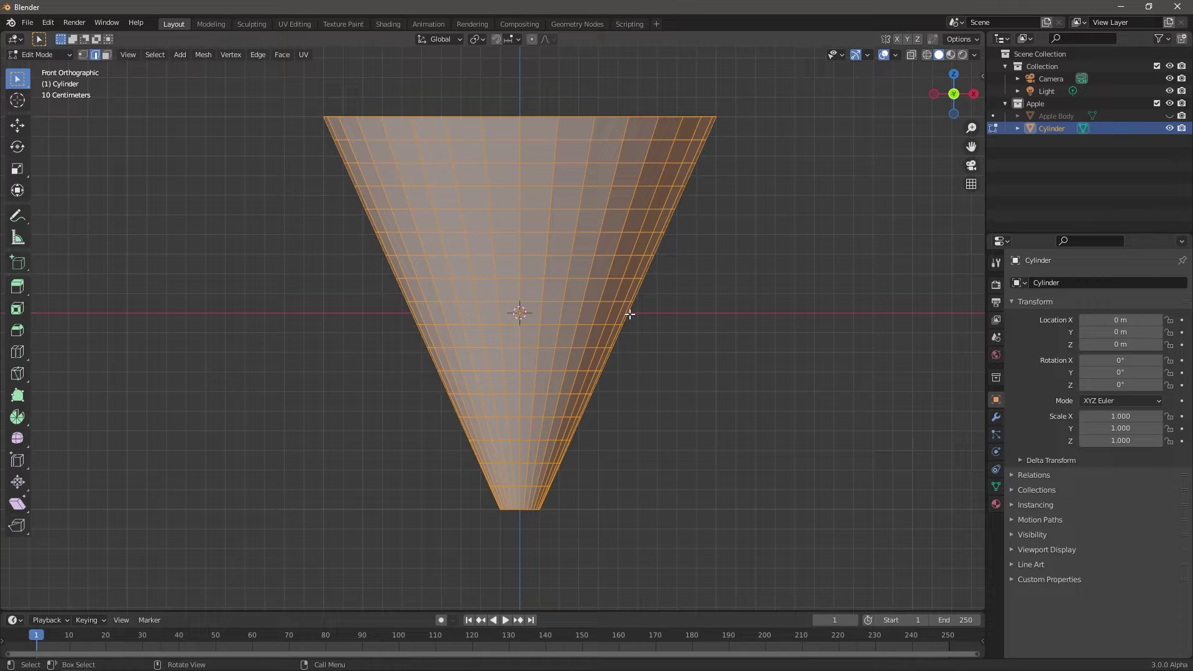
key(s)
key(shift+z)
text(0.1)
key(Return)
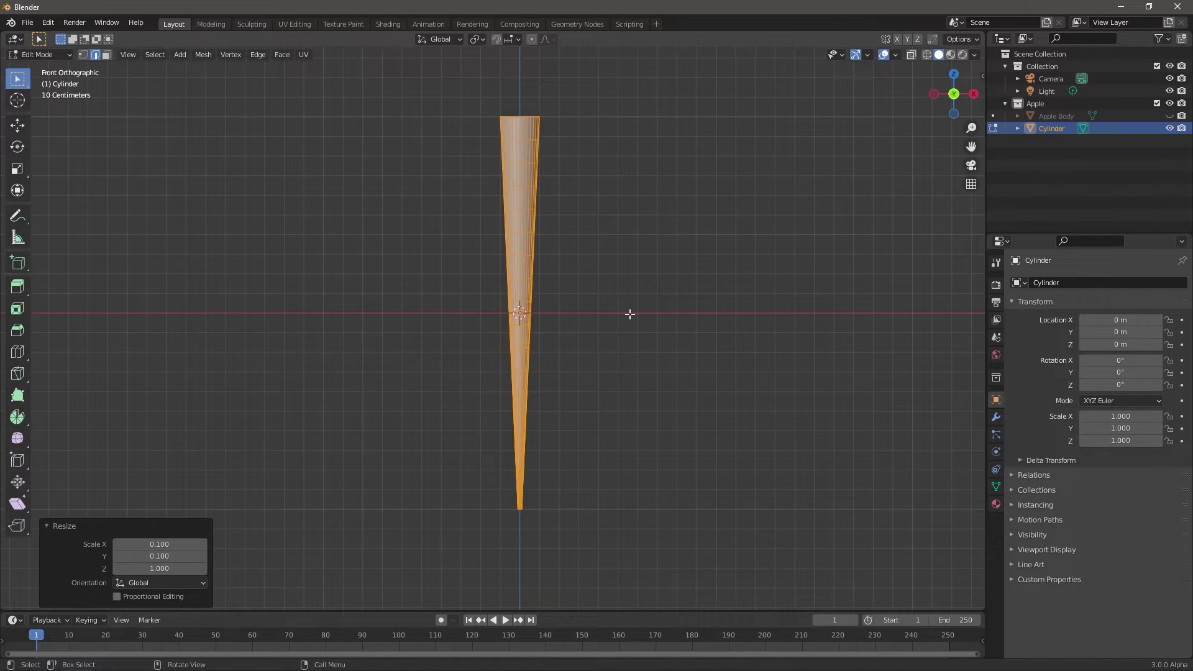
Step: Move the cylinder mesh up 1 m along Z and return to Object Mode
text(gz1)
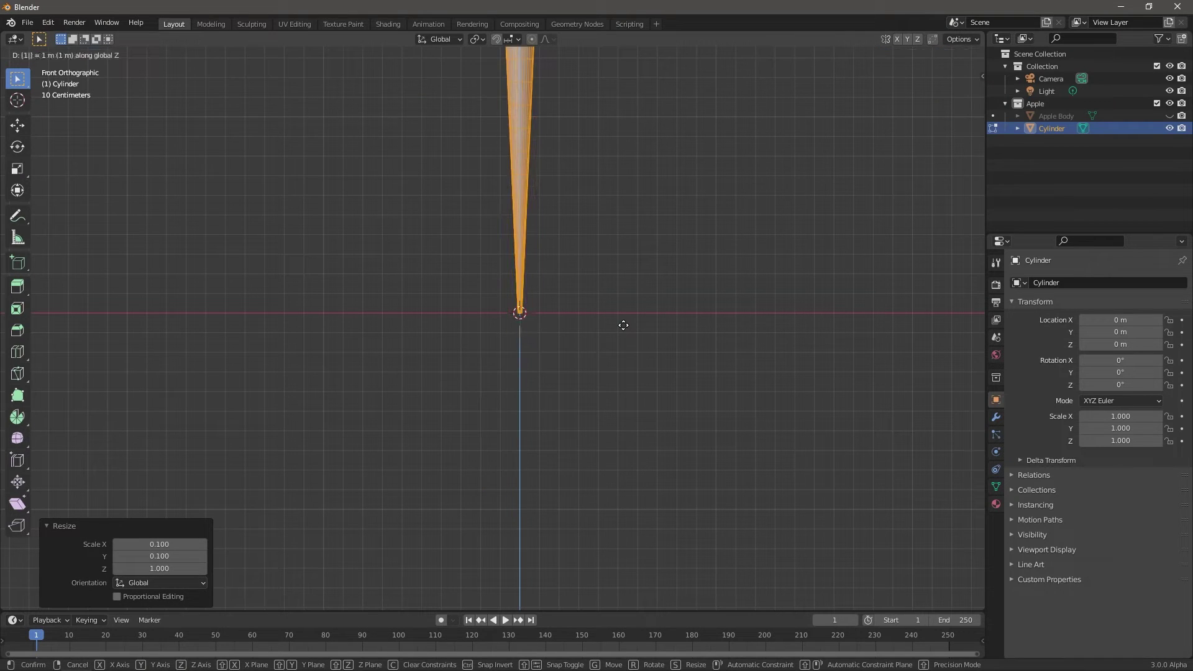
key(Return)
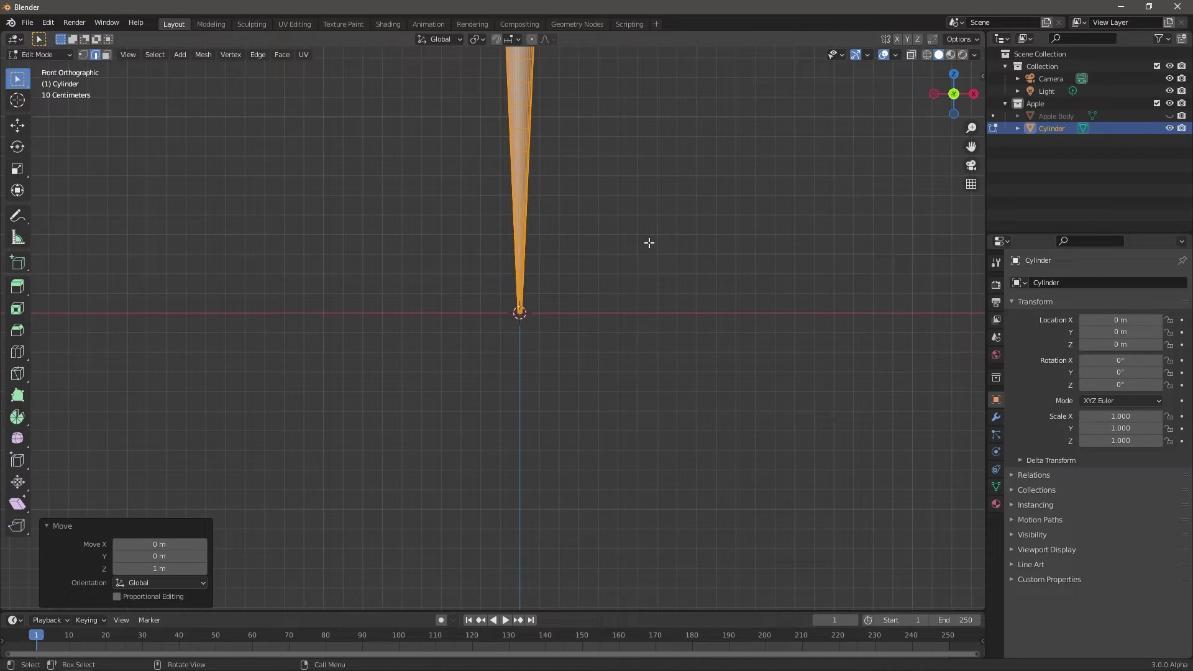
scroll(649, 242, down, 3)
shift+middle_drag(647, 246, 647, 354)
key(Tab)
Step: Add an Arrows empty and move it about 1.02 m along X from the cylinder
key(F3)
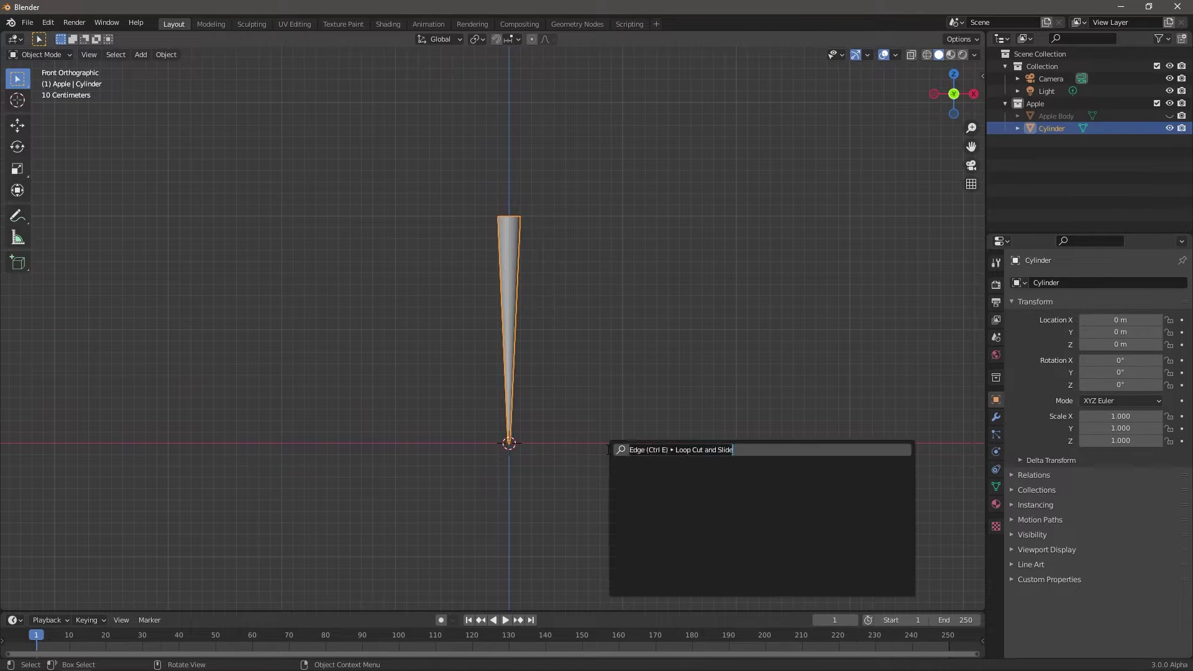
text(empty)
key(Down)
key(Down)
key(Return)
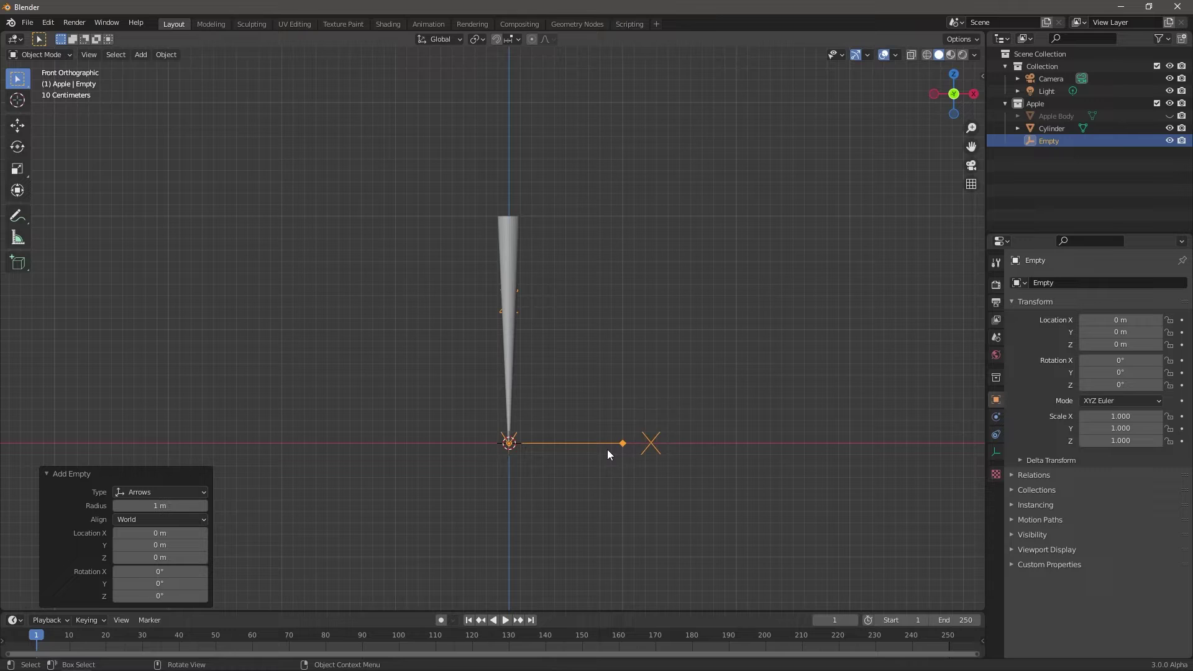
key(g)
key(x)
click(723, 447)
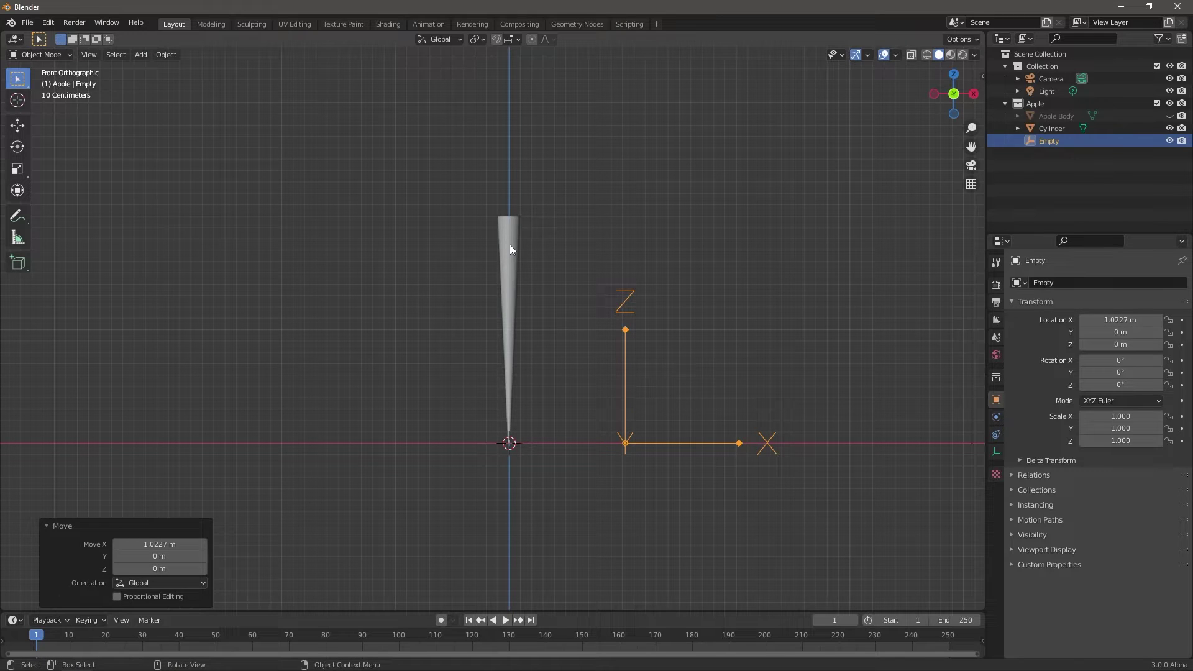
Step: Give the cylinder a Simple Deform modifier set to Bend around Y, with Empty as origin and an angle slightly under 45°
click(510, 245)
click(995, 418)
click(1046, 284)
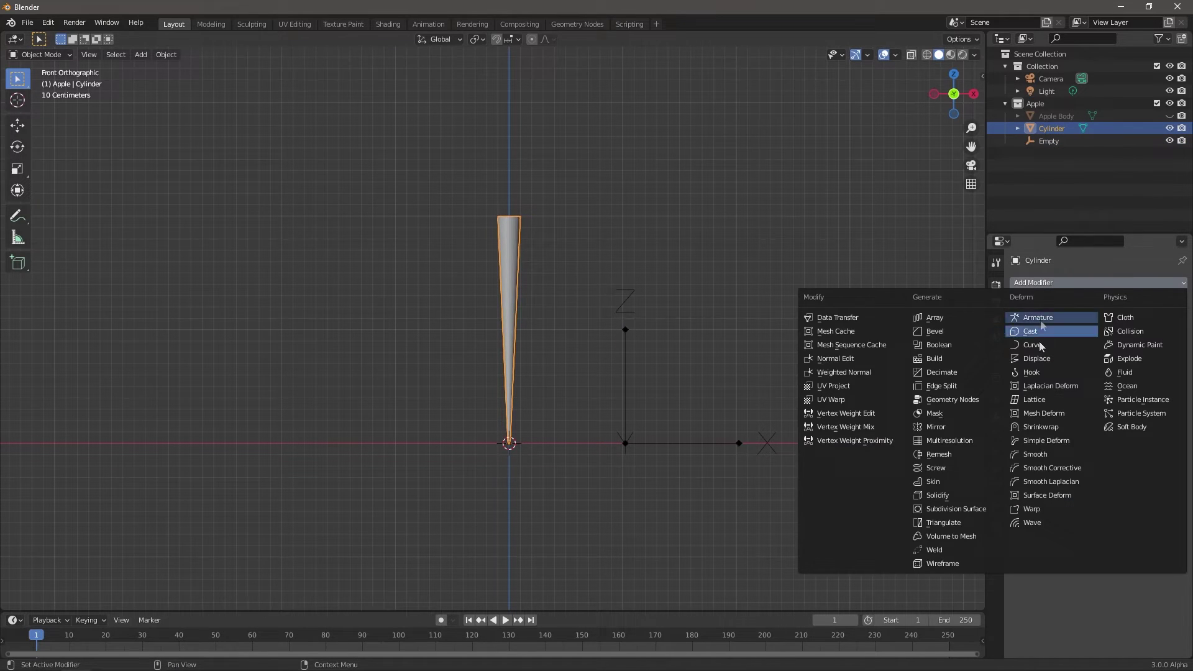
click(1046, 466)
click(1121, 353)
click(1063, 398)
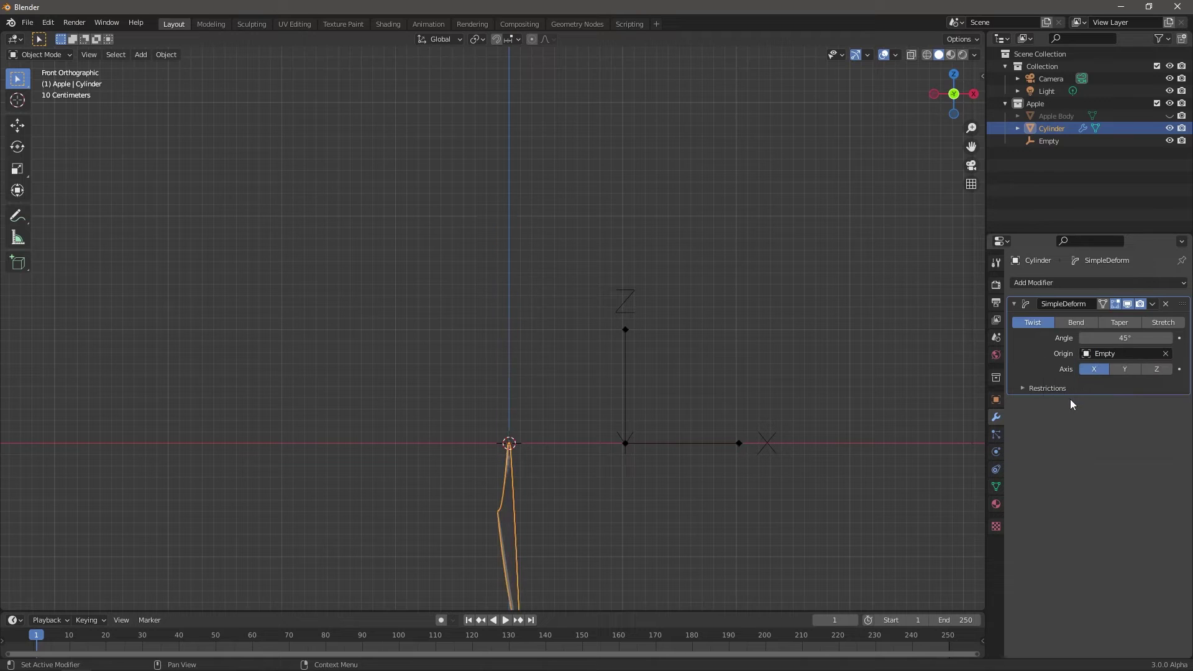
click(1078, 323)
click(1124, 369)
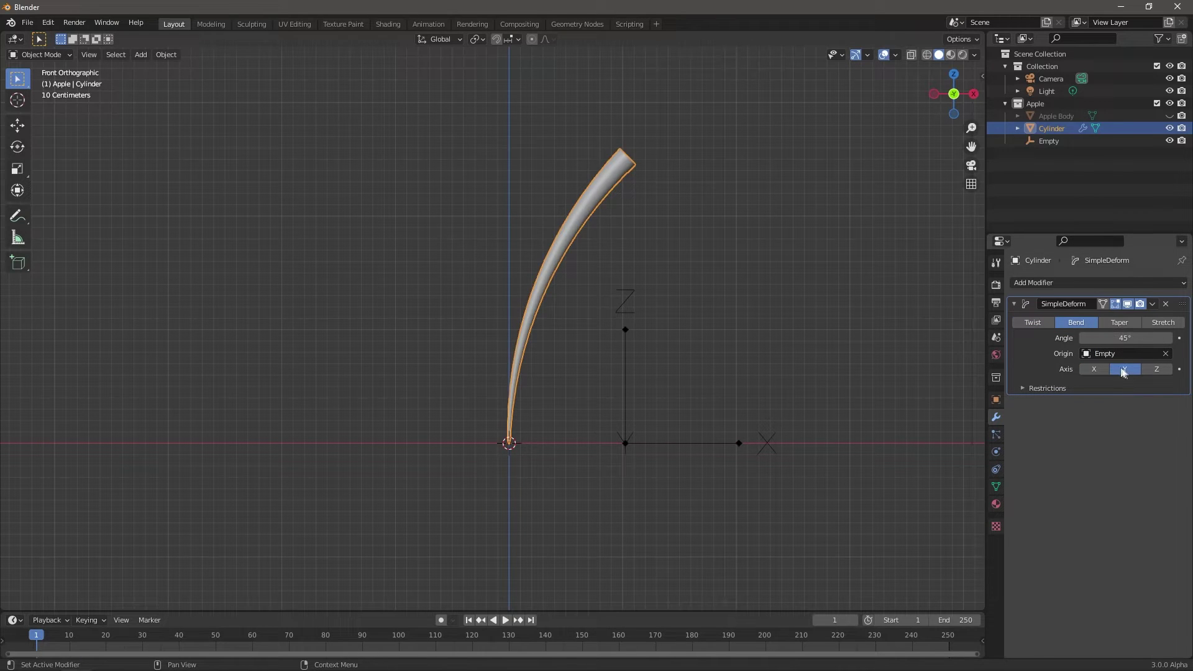
mouse_move(1126, 338)
mouse_down()
mouse_move(1056, 338)
mouse_move(1121, 339)
mouse_up()
Step: Apply the cylinder's Simple Deform modifier and delete the empty
click(1153, 304)
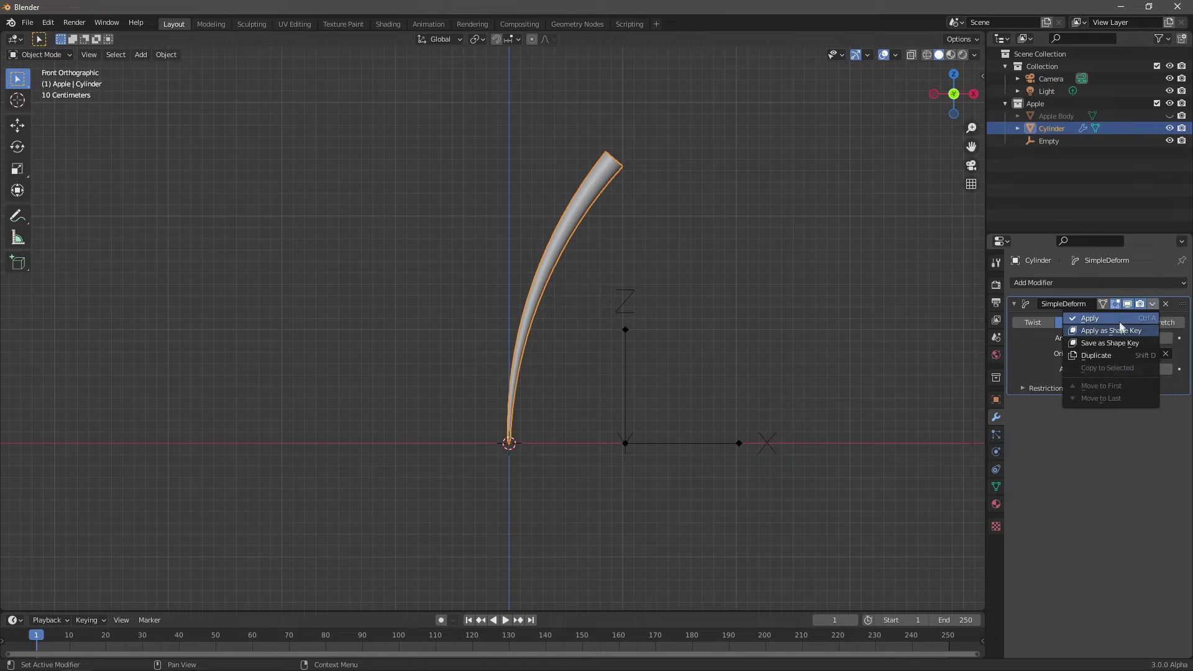
click(1050, 322)
click(627, 443)
key(Delete)
Step: Select the bent cylinder and make Apple Body visible again
click(561, 237)
scroll(562, 242, down, 5)
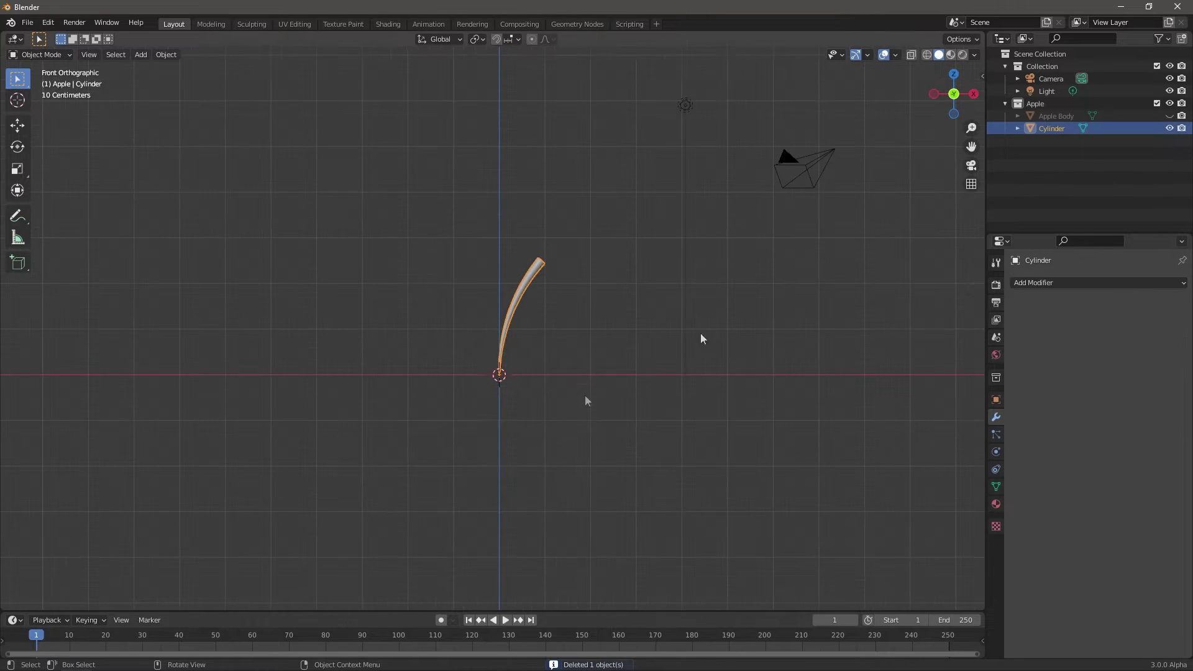
click(1169, 116)
Step: Scale the stem cylinder down and raise it about 0.43 m along Z into the apple's top dimple
scroll(500, 411, up, 3)
key(s)
click(529, 391)
key(g)
key(z)
click(529, 358)
middle_drag(529, 360, 490, 456)
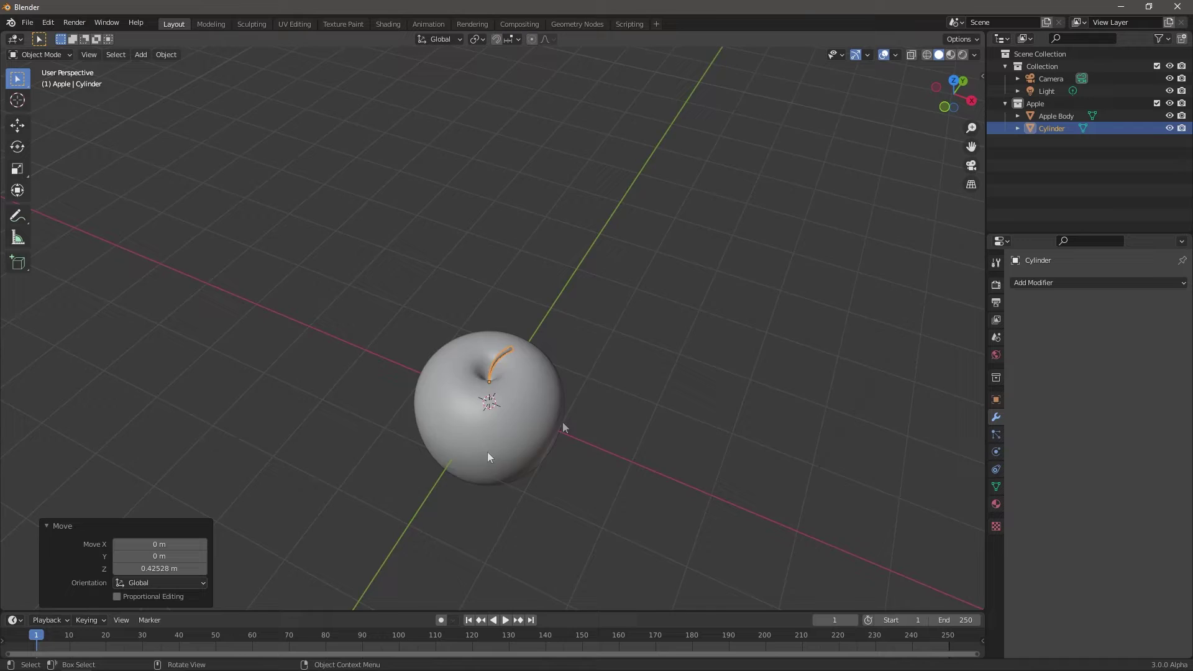
Step: Adjust the stem's height along Z in the apple's dimple and rename the cylinder Stem
scroll(543, 569, up, 9)
scroll(546, 546, down, 2)
key(g)
key(z)
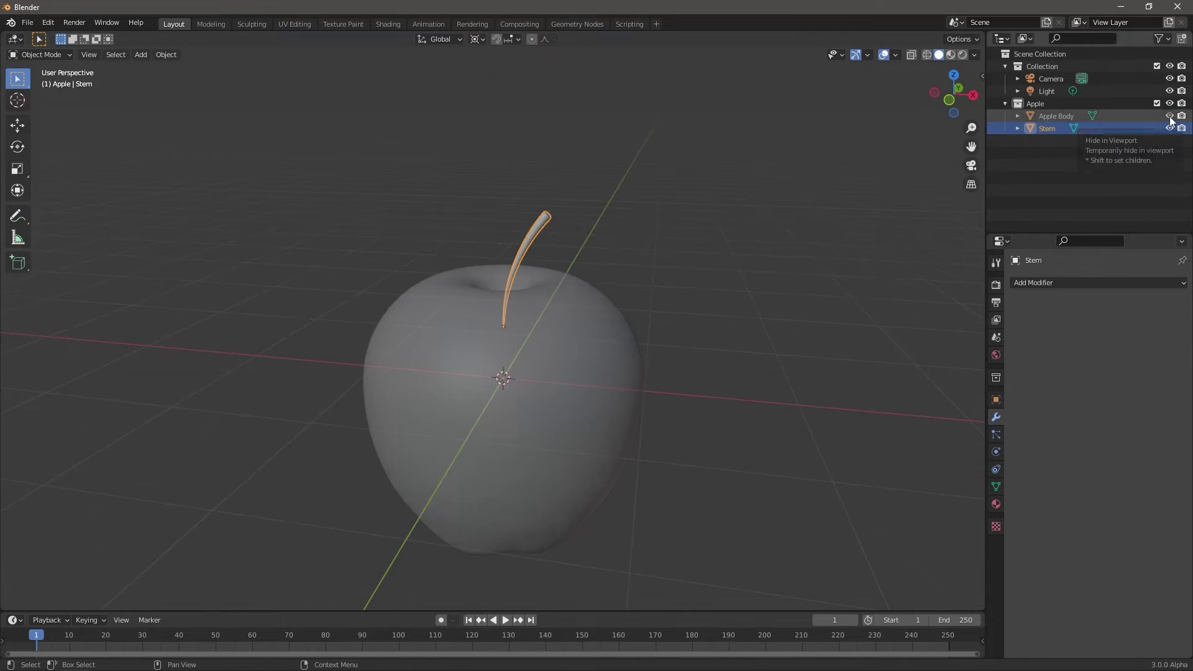
Step: Hide Apple Body and Stem, and add a 32-vertex mesh circle with a 1 m radius at the origin
click(1169, 117)
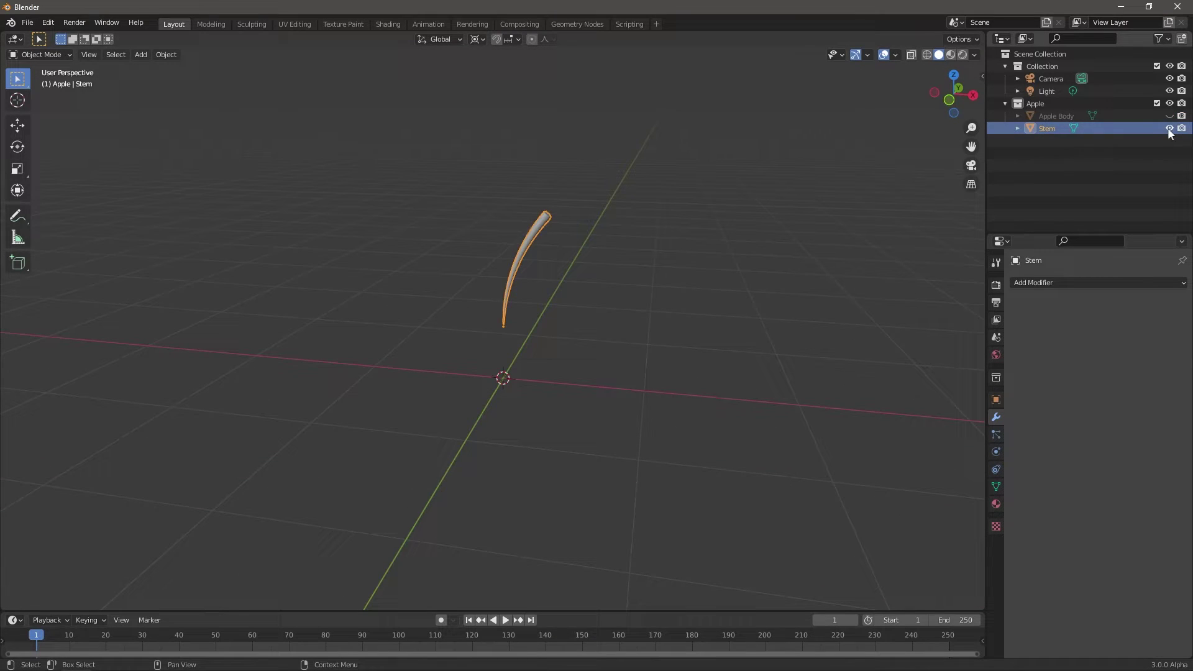
key(F3)
text(circle)
key(Return)
key(KP_7)
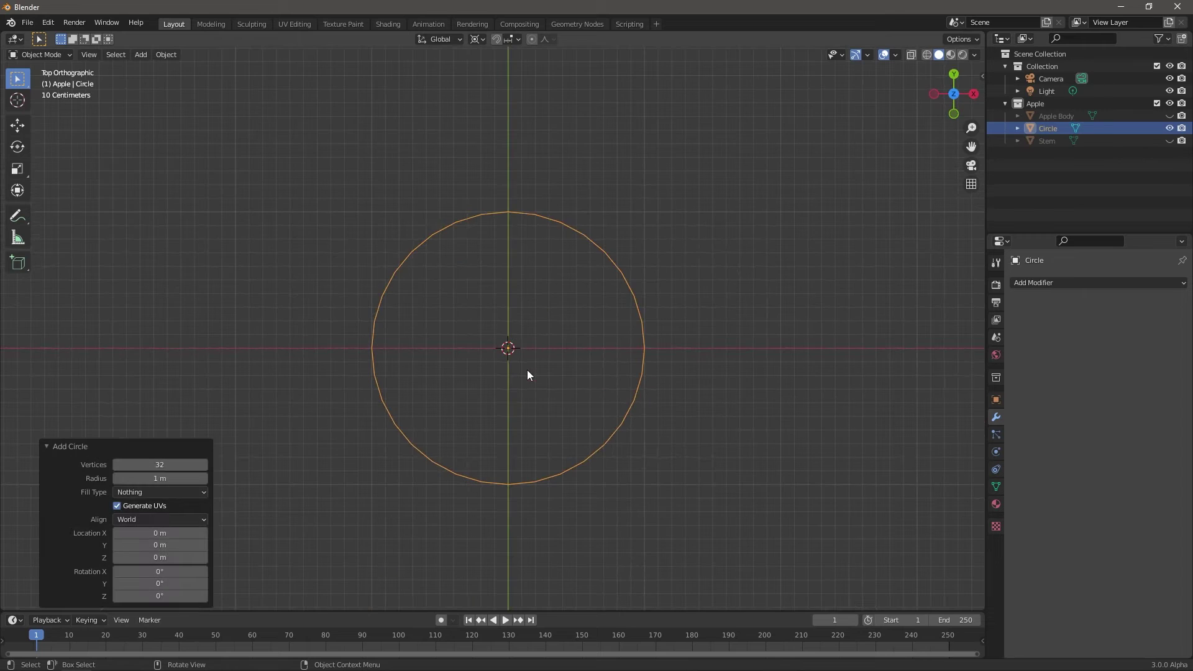
Step: Scale the circle's two opposite Y-axis vertices outward by about 1.83 with Sharp proportional editing to form a leaf outline
key(Tab)
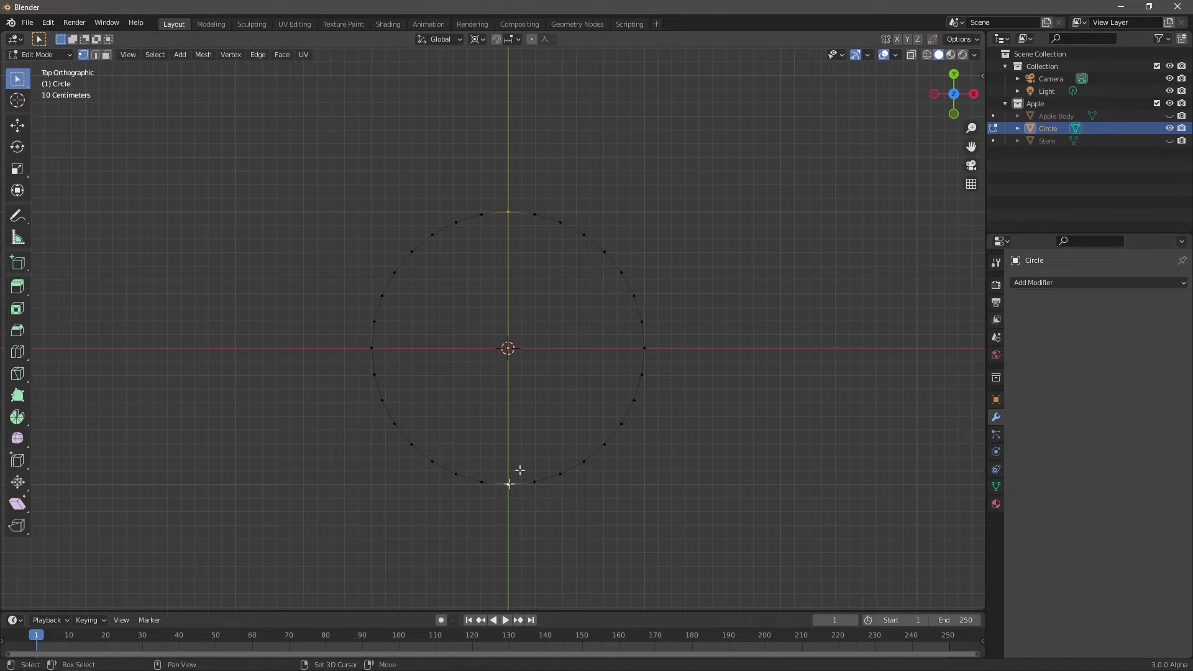
key(s)
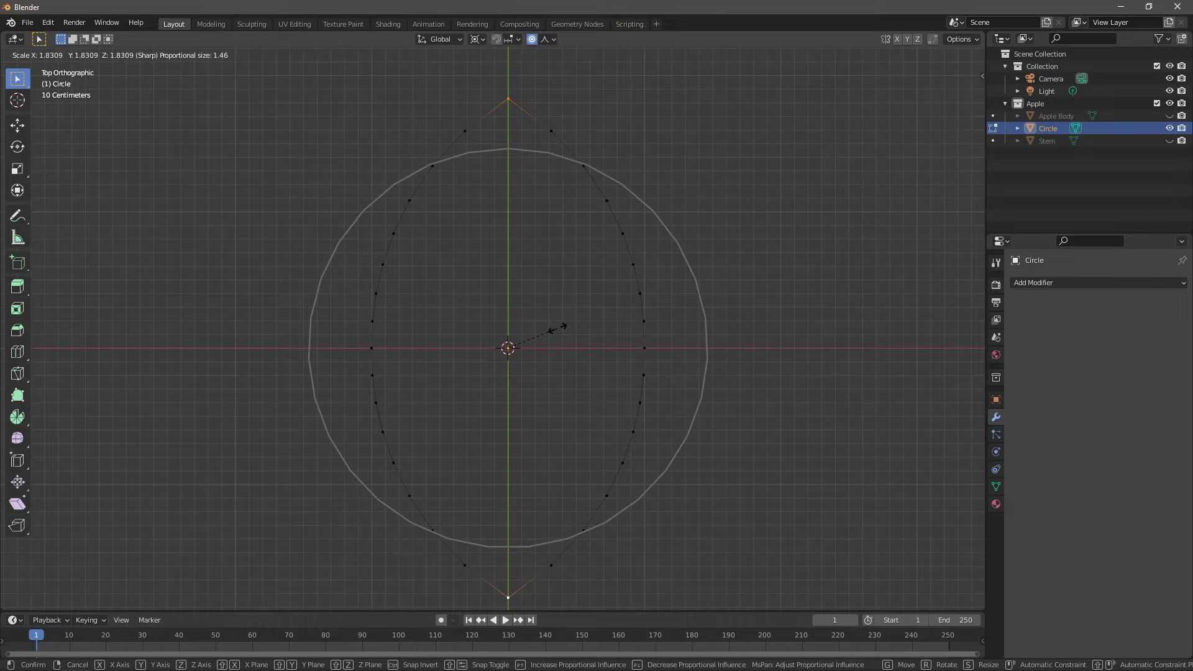
click(557, 328)
Step: Hide the floor grid and the X and Y axes in the viewport overlays
middle_drag(606, 364, 590, 268)
click(895, 54)
click(864, 115)
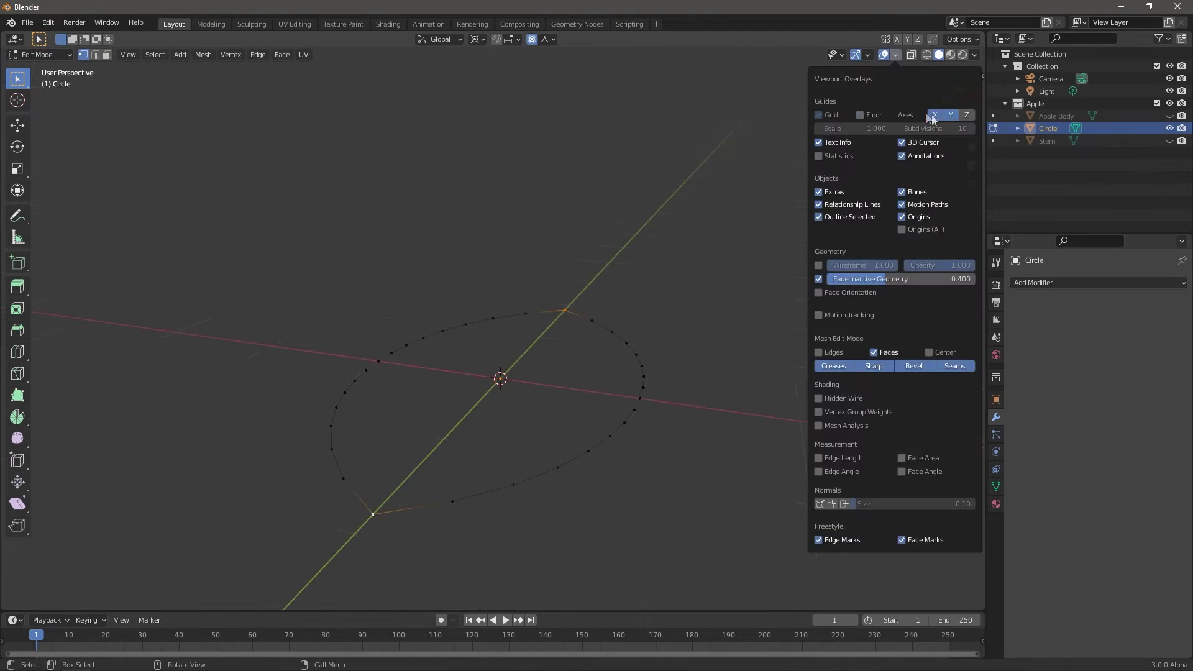
click(933, 117)
click(951, 117)
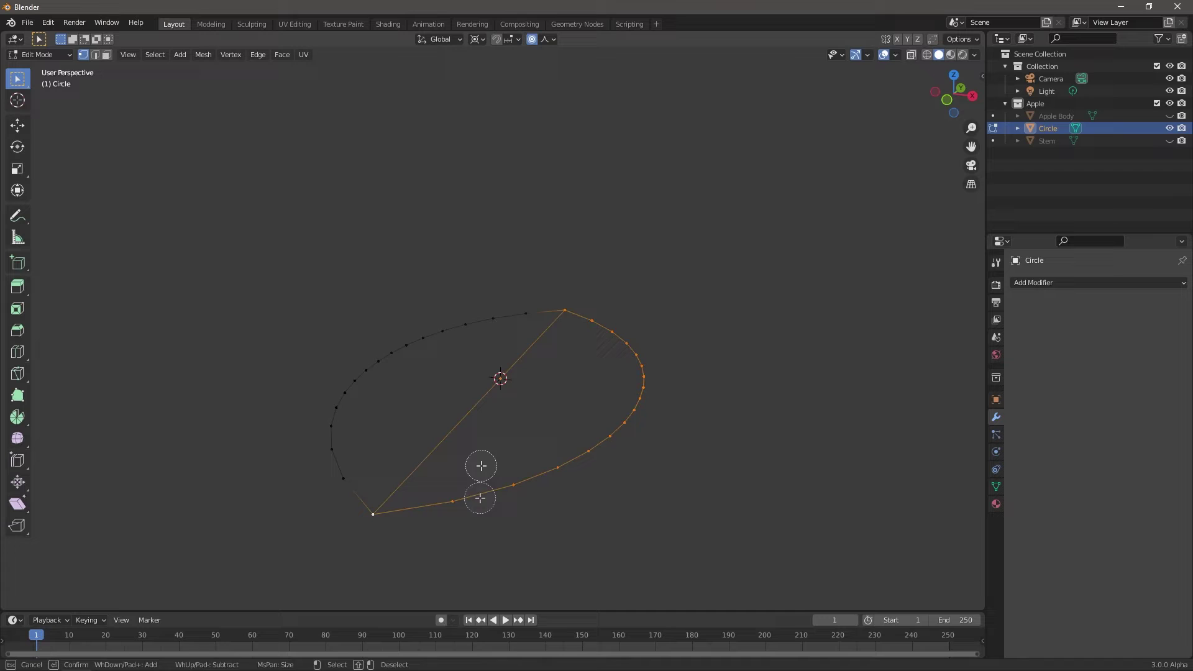
Step: Fill both halves of the leaf outline with faces, divided by the edge between the two tips
right_click(480, 465)
key(f)
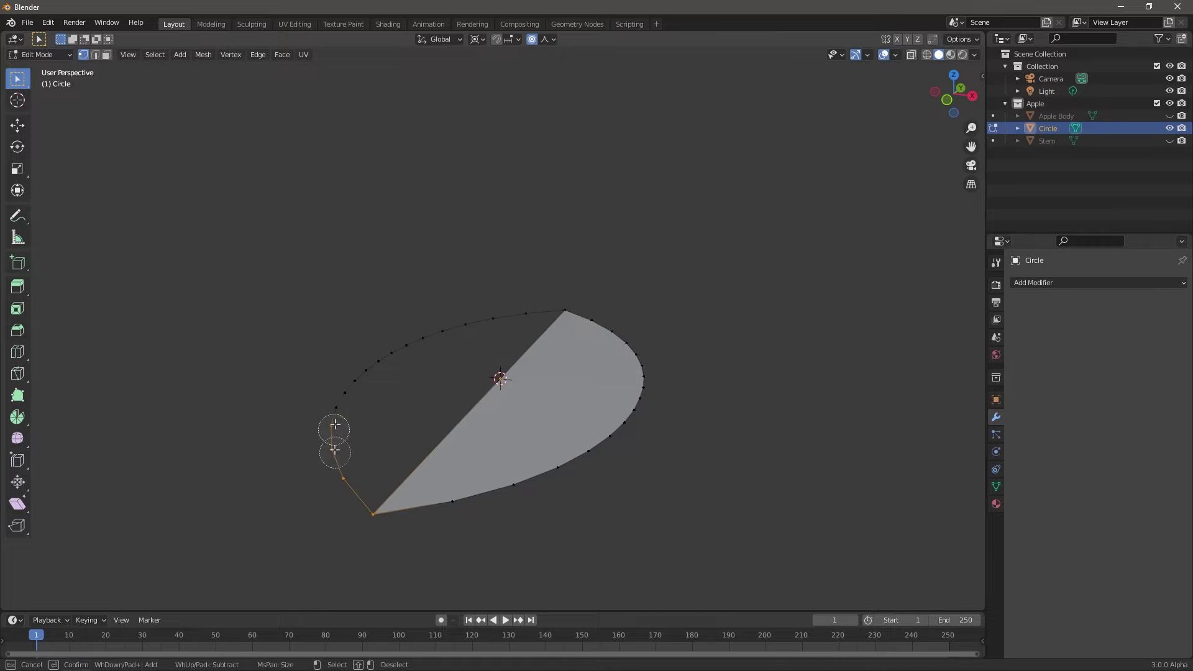
key(f)
Step: Show the floor grid and axes again, and rotate the leaf's negative-X half up 30° in front view
click(895, 55)
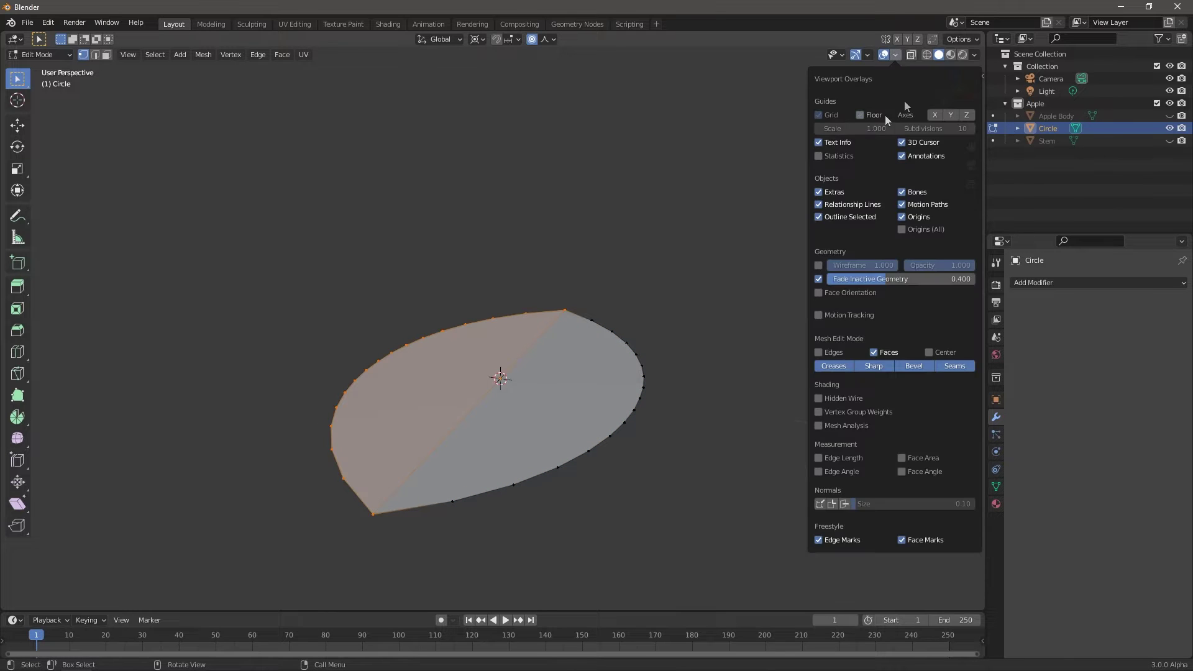
click(944, 119)
key(KP_1)
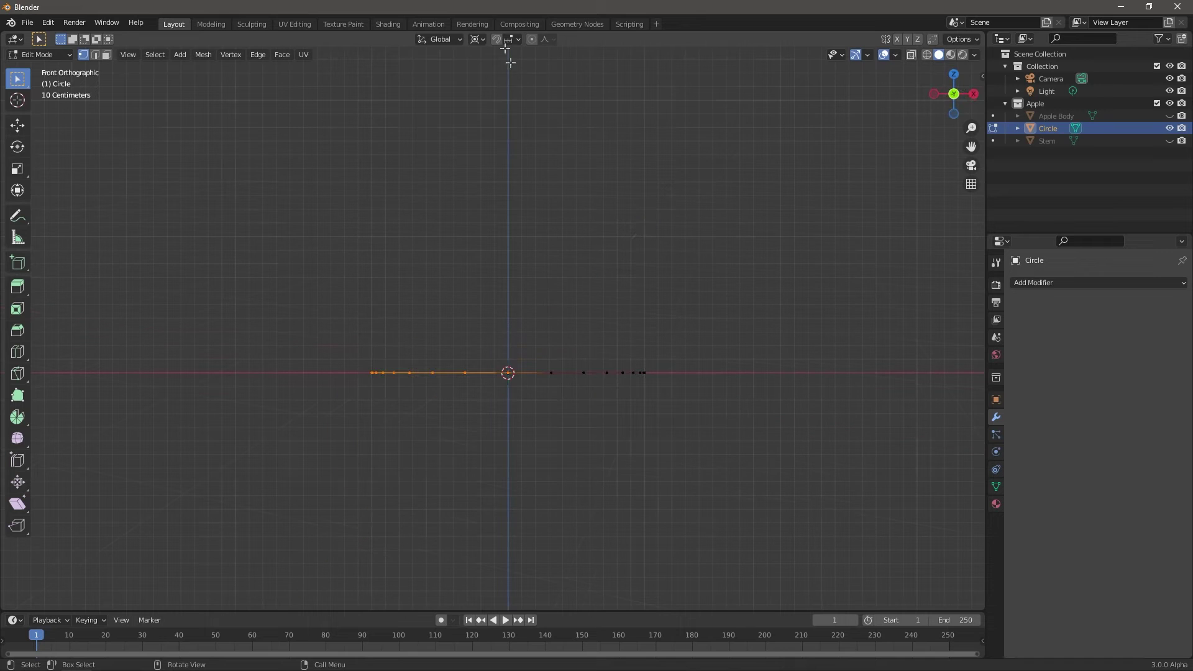
key(r)
text(30)
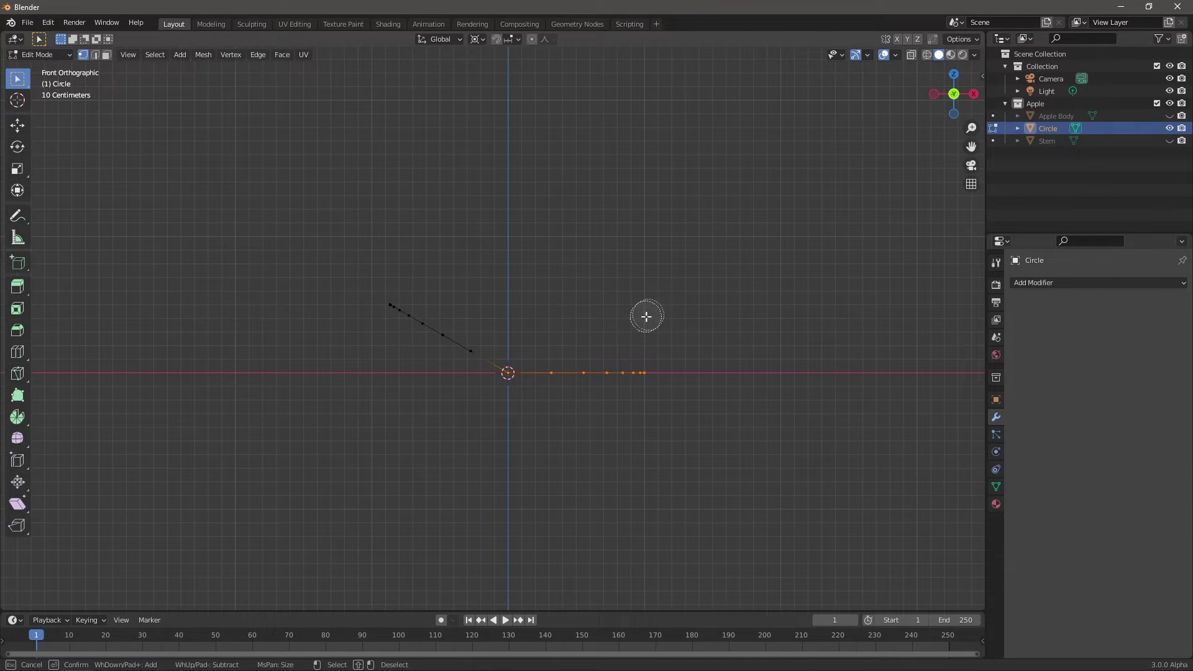
Step: Rotate the leaf's other half -30° about Y so both halves fold upward along the midrib
middle_drag(684, 315, 663, 375)
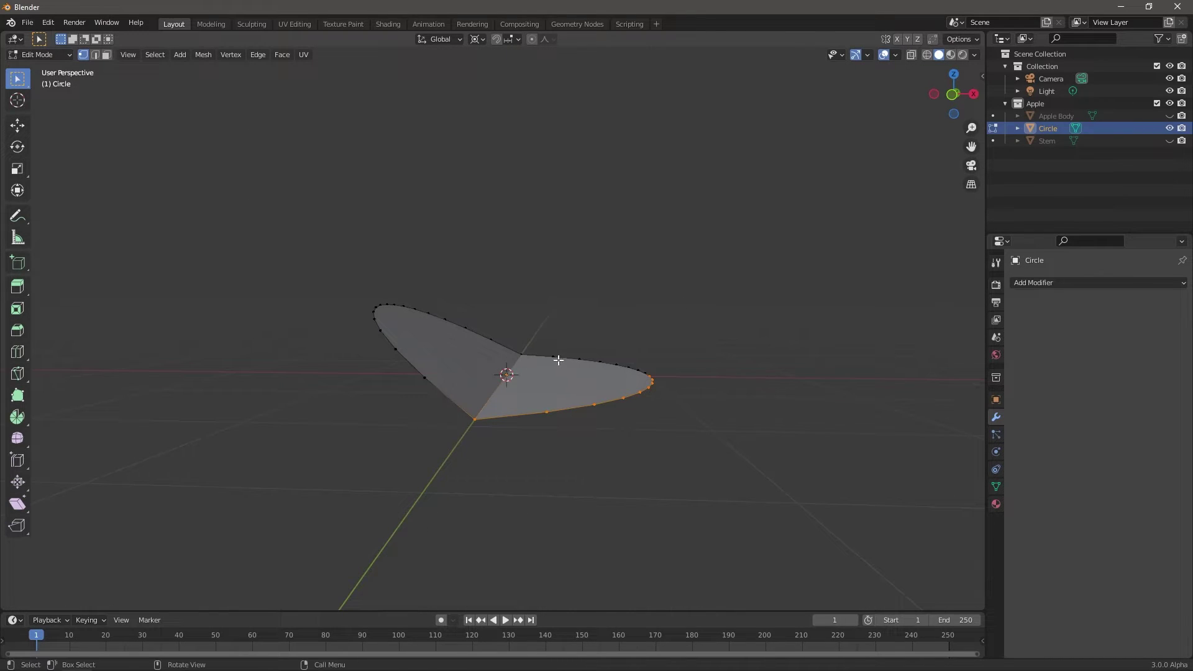
key(Escape)
text(ry-30)
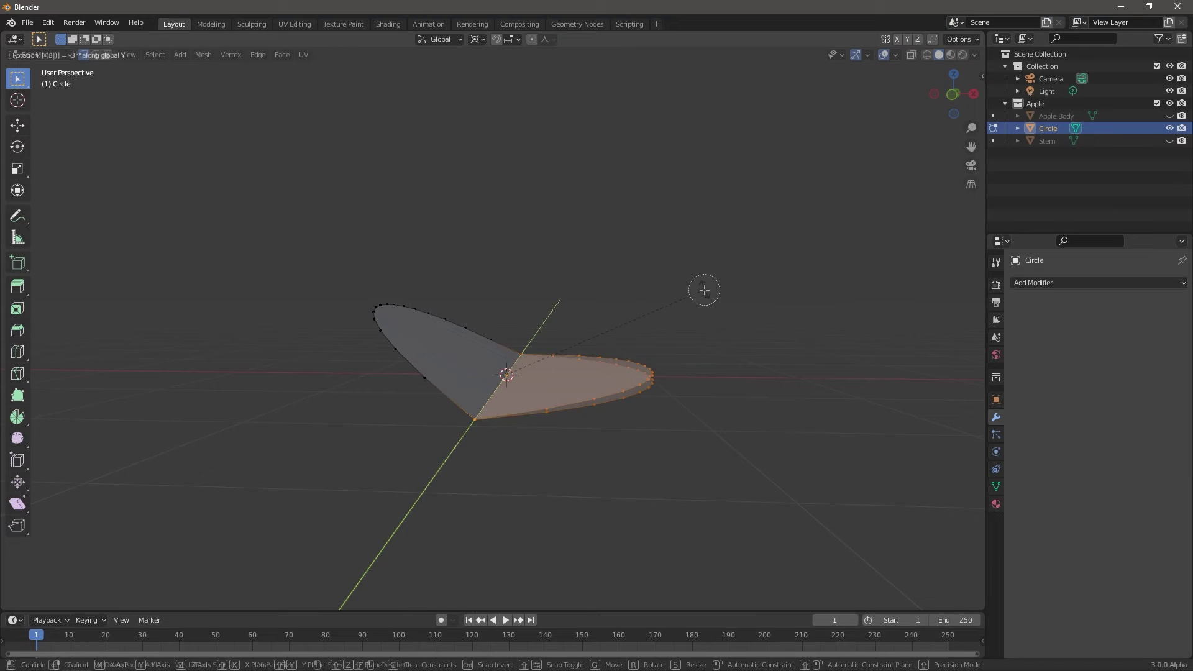
key(Return)
key(Tab)
Step: Add a Solidify modifier with 0.05 m thickness to the leaf and rename the object Leaf
middle_drag(704, 295, 683, 297)
click(1063, 283)
click(953, 413)
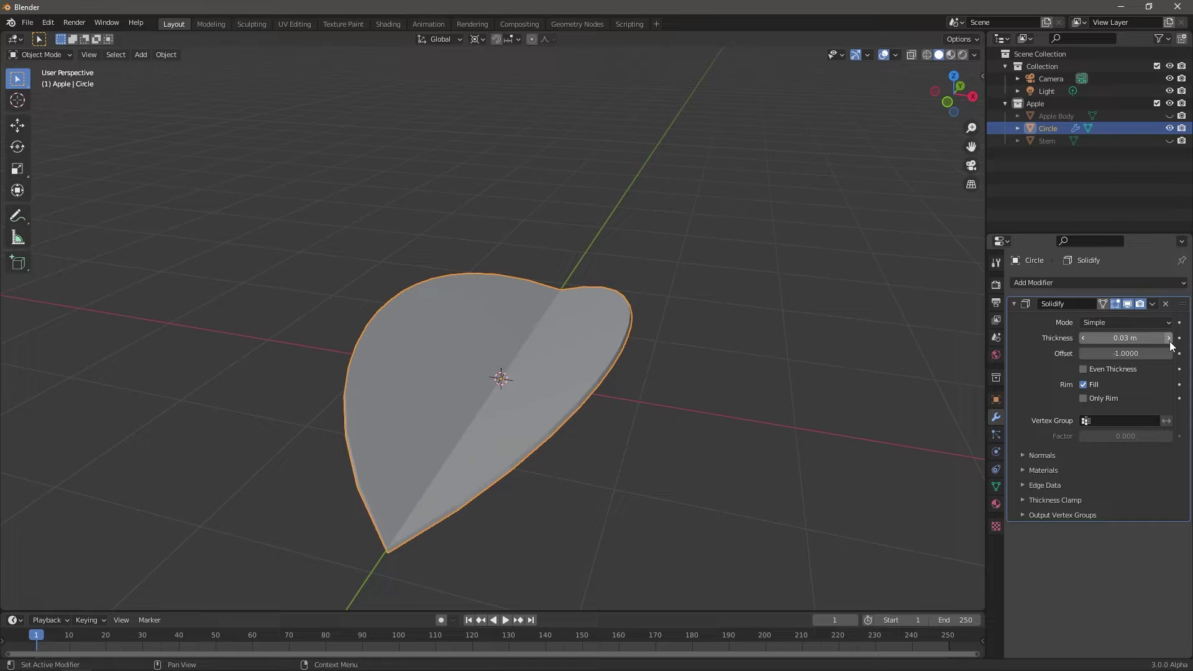
click(1168, 338)
middle_drag(813, 351, 739, 383)
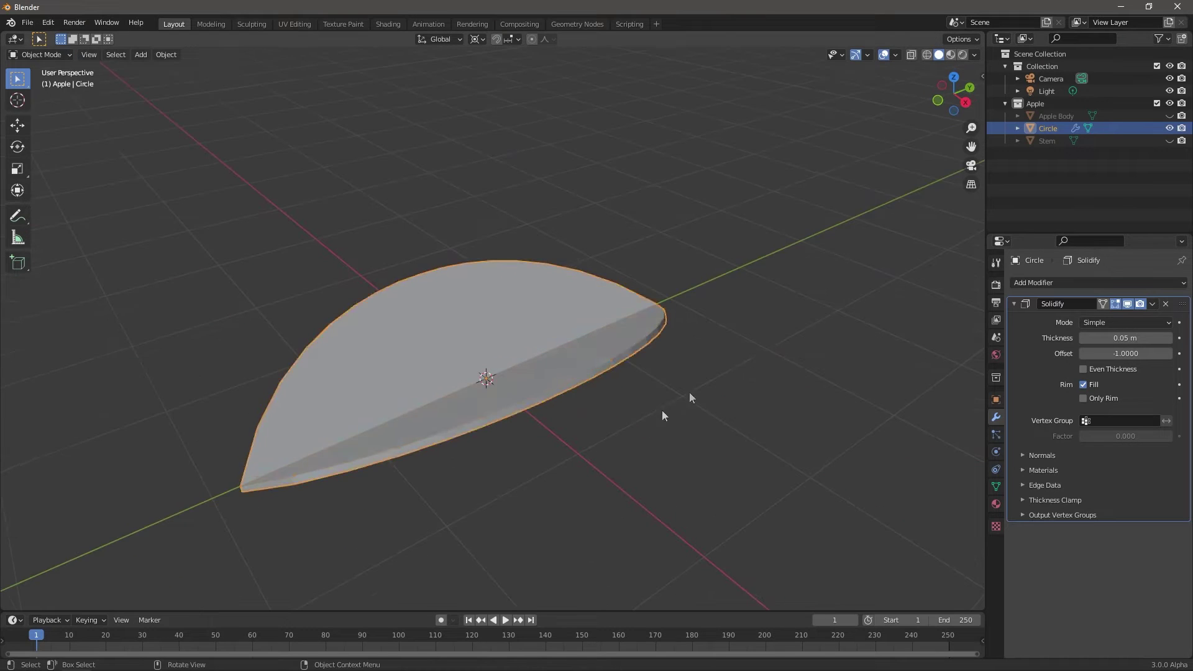
scroll(662, 410, down, 4)
middle_drag(661, 410, 708, 363)
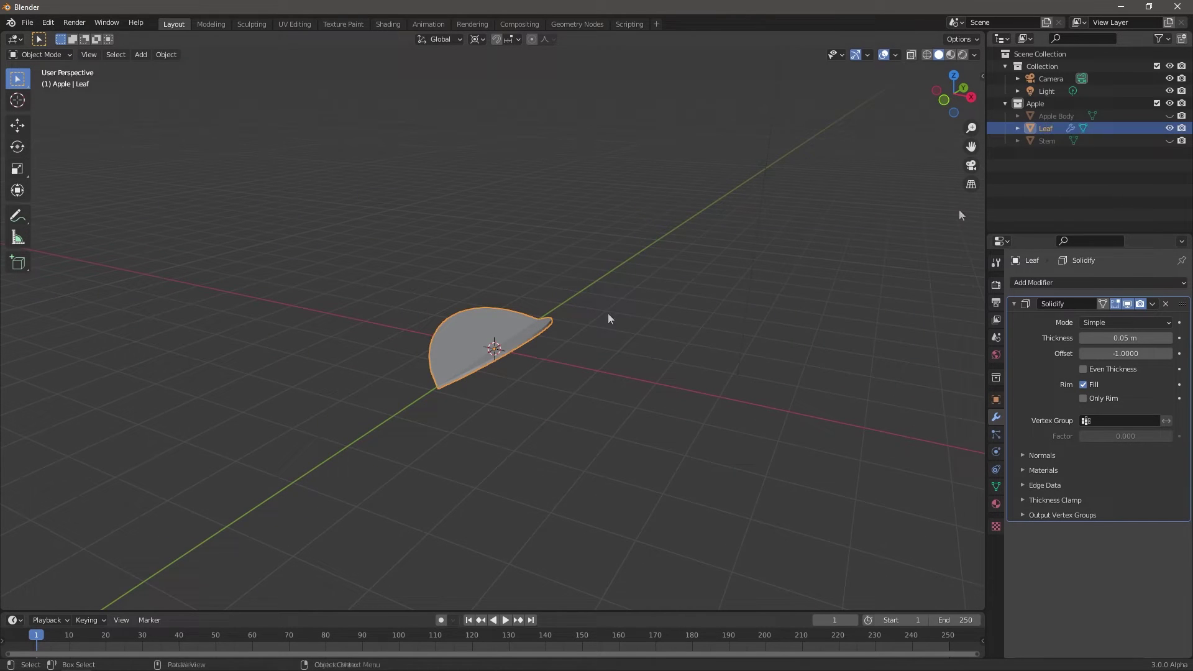
Step: Move the leaf mesh along Y until its base tip sits at the object origin, and unhide Apple Body and Stem
key(Tab)
key(KP_7)
key(g)
key(y)
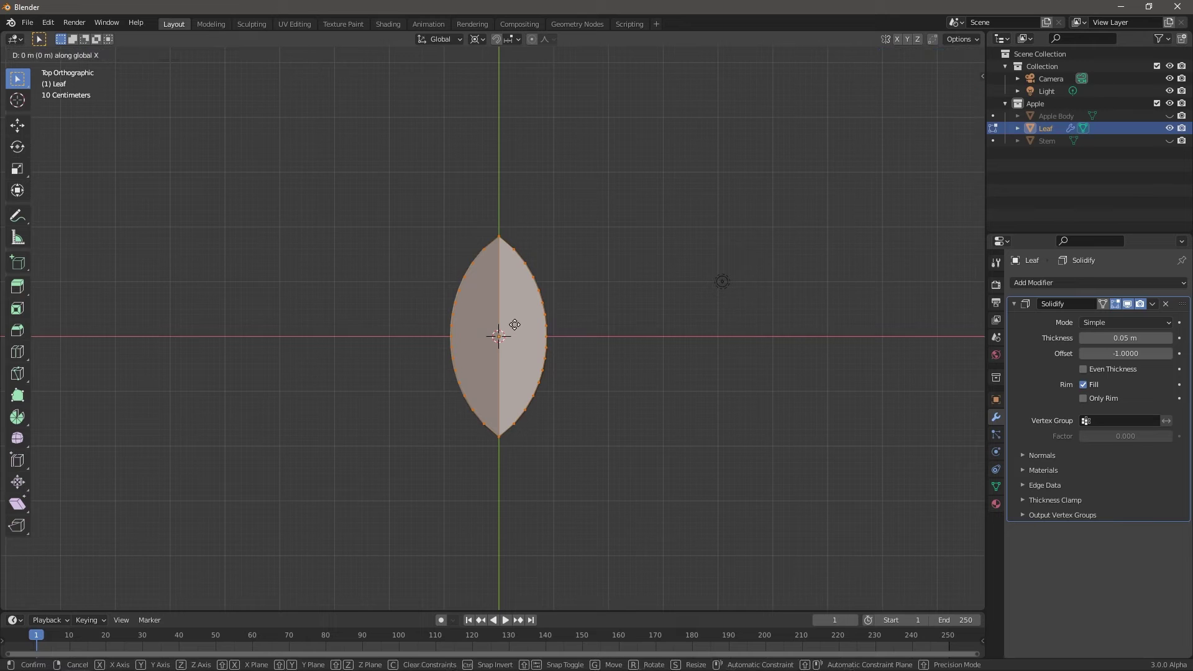
click(583, 375)
key(Tab)
middle_drag(584, 374, 602, 375)
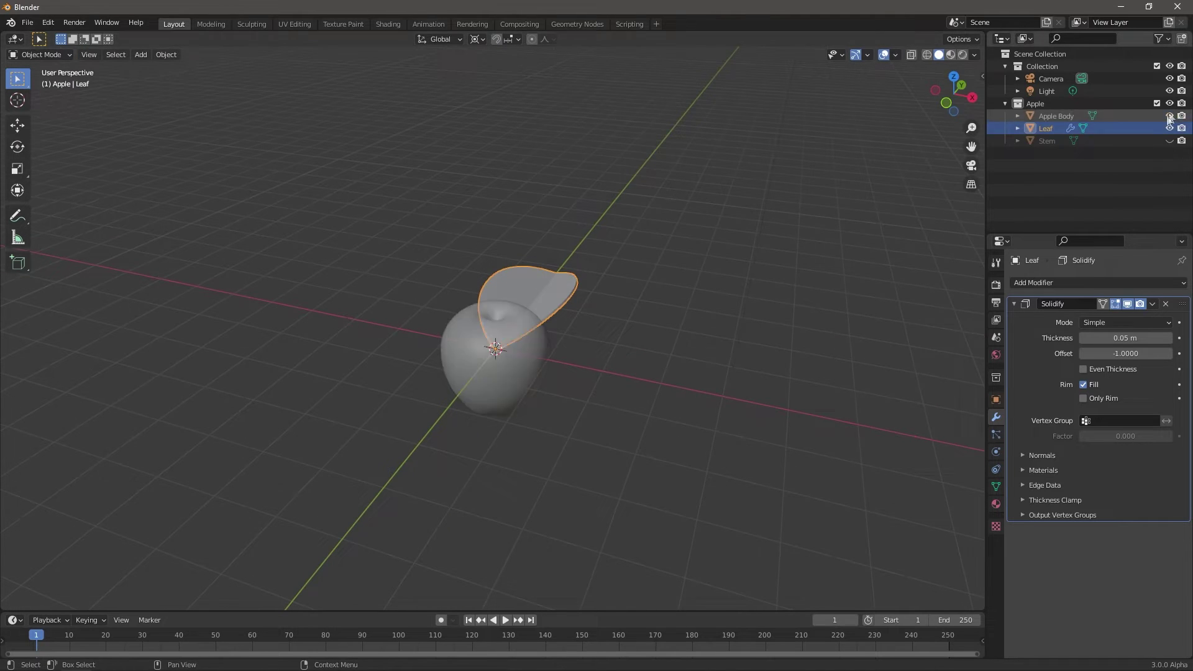
Step: Rotate the leaf 90° about X, turn it about Z, and tilt it about Y so it leans away from the stem
text(rx90)
key(Return)
key(r)
key(z)
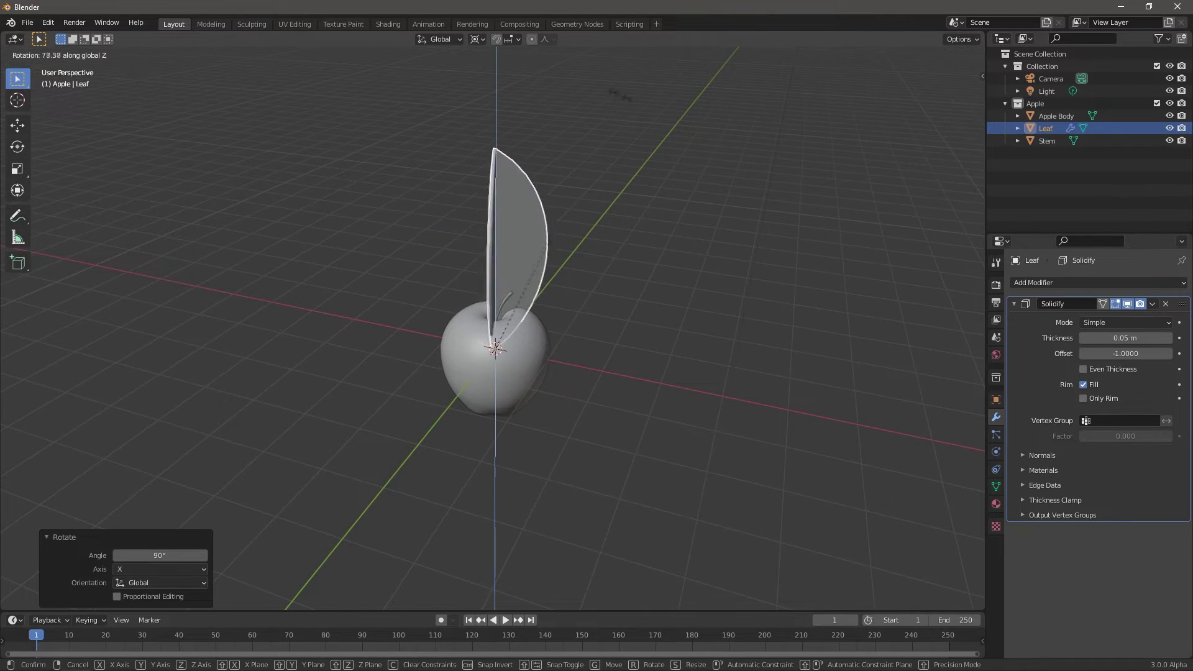
click(646, 133)
key(r)
key(y)
click(489, 151)
Step: Scale the leaf to about 0.276 and raise it about 0.8 m along Z into the apple's dimple
key(s)
click(496, 295)
scroll(497, 374, up, 8)
key(g)
key(z)
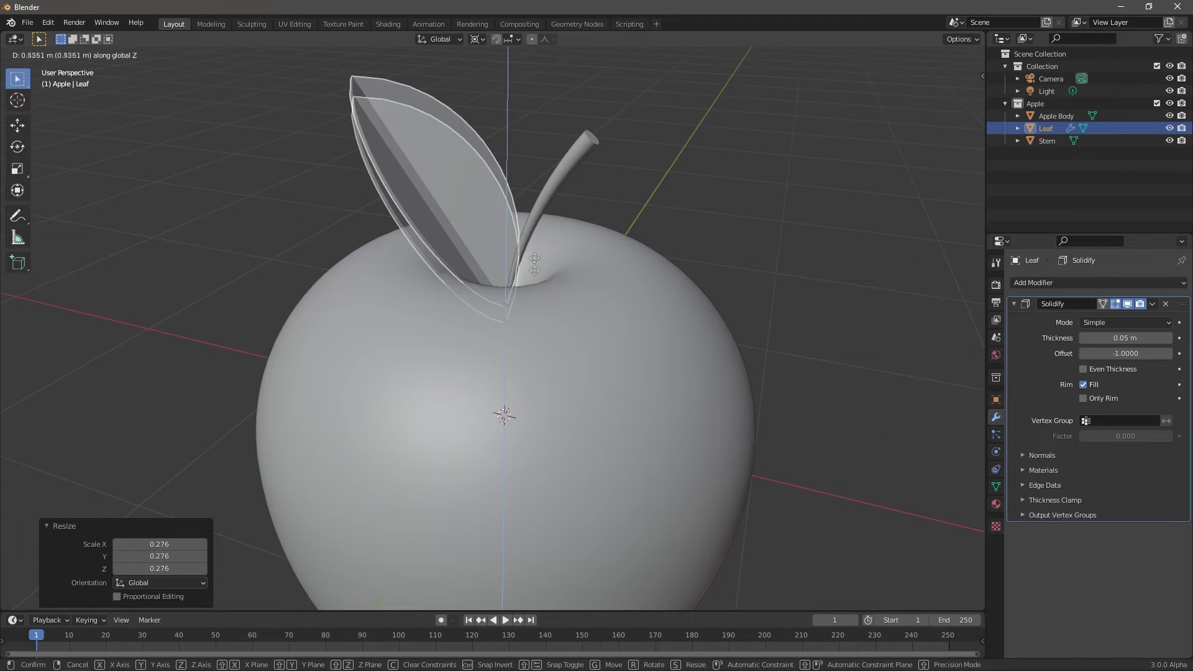
click(506, 253)
Step: Set the transform pivot to Individual Origins and scale the leaf to about 0.664
middle_drag(572, 296, 624, 294)
click(483, 40)
click(503, 84)
key(s)
click(541, 255)
scroll(602, 323, down, 3)
middle_drag(590, 361, 547, 391)
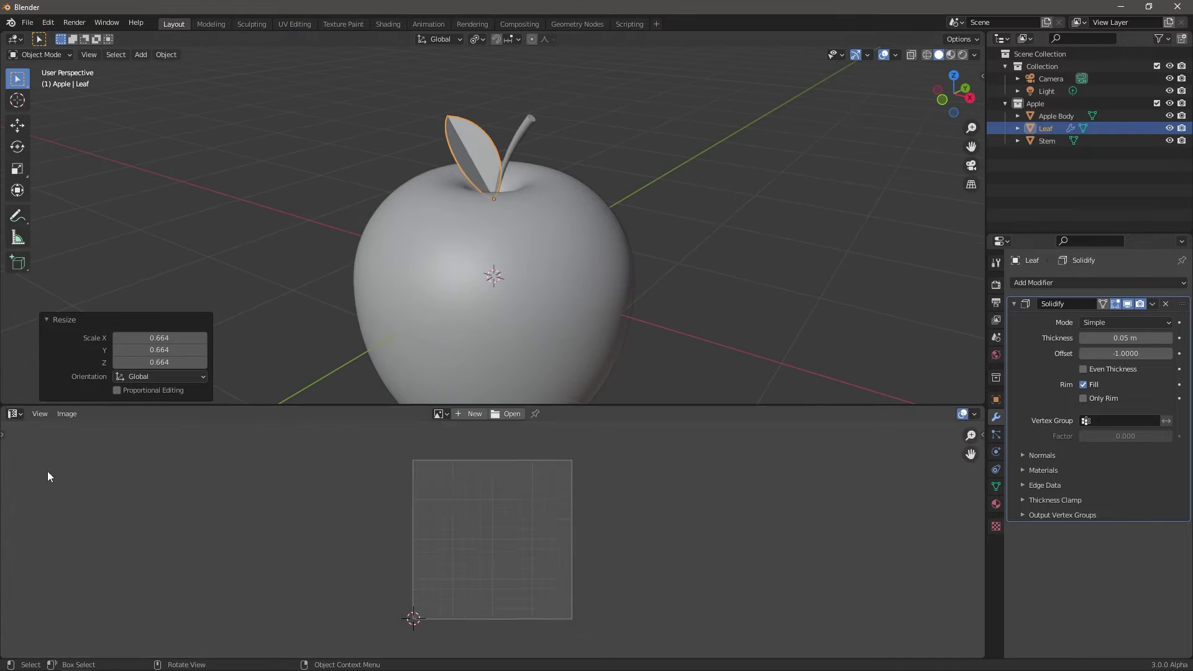
Step: Apply the leaf's Solidify modifier and unwrap its mesh with Smart UV Project at a 66° angle limit
click(471, 143)
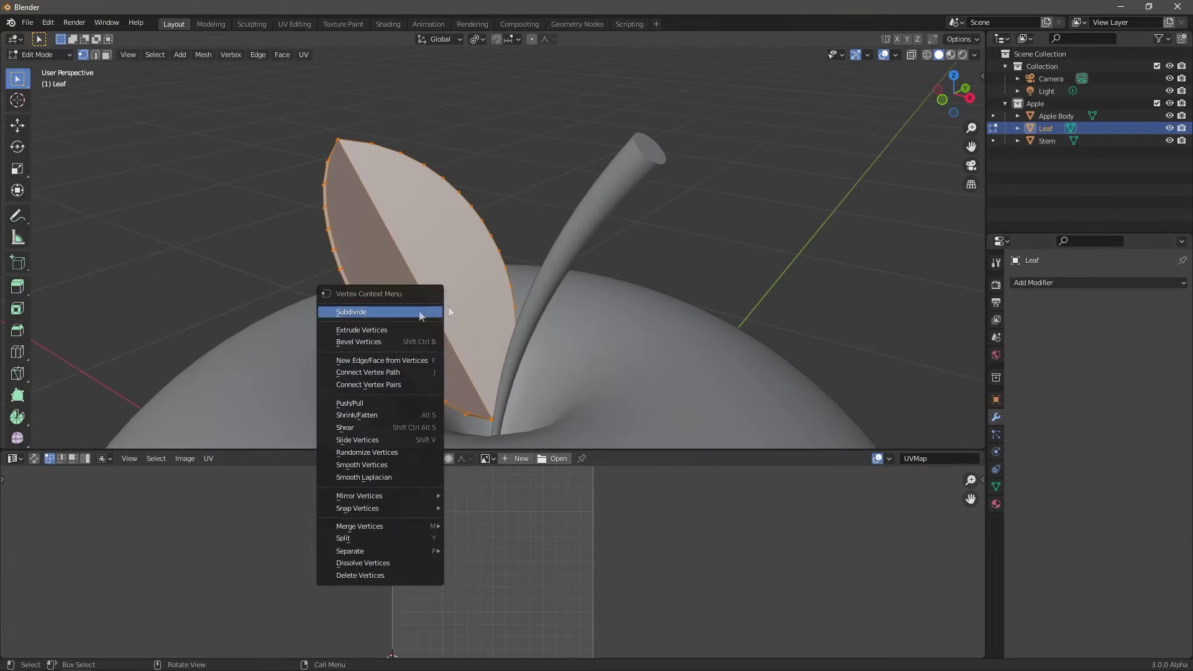
click(303, 54)
click(364, 92)
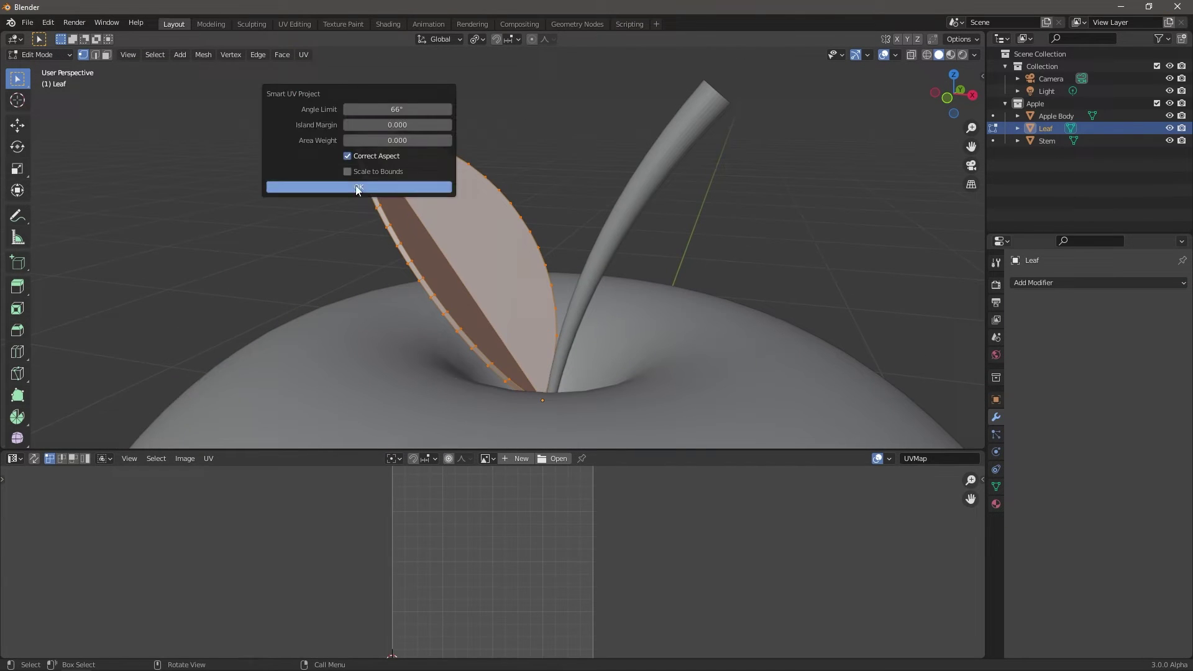
click(363, 187)
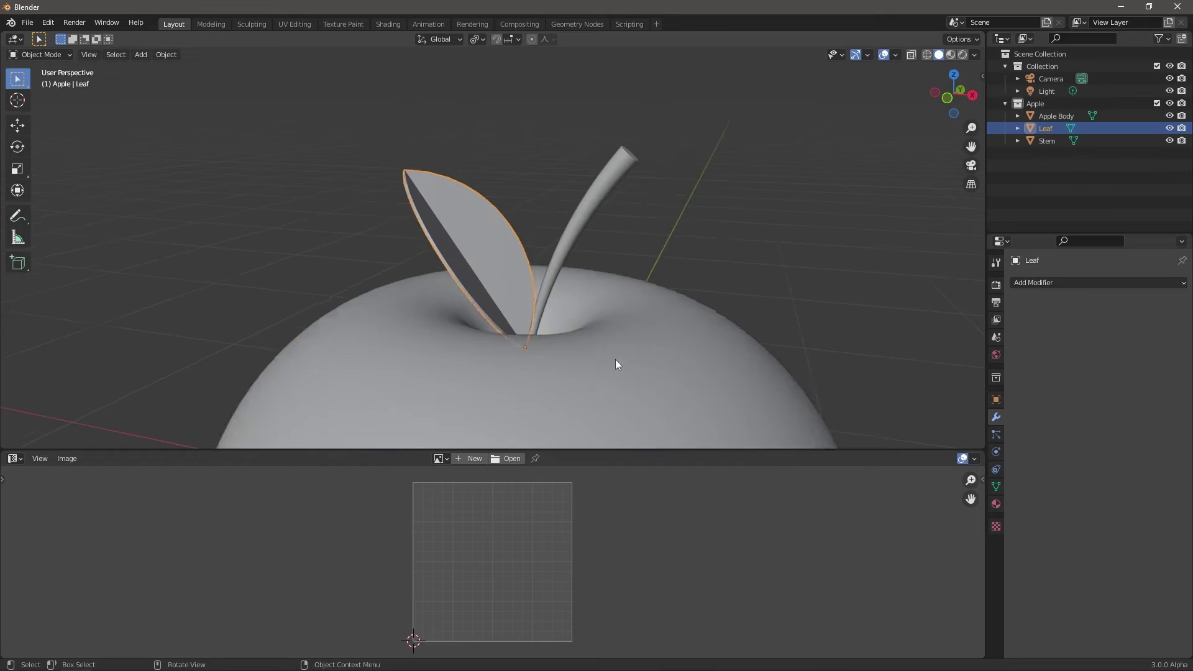
Step: Unwrap the whole Apple Body mesh with Smart UV Project
click(615, 359)
key(Tab)
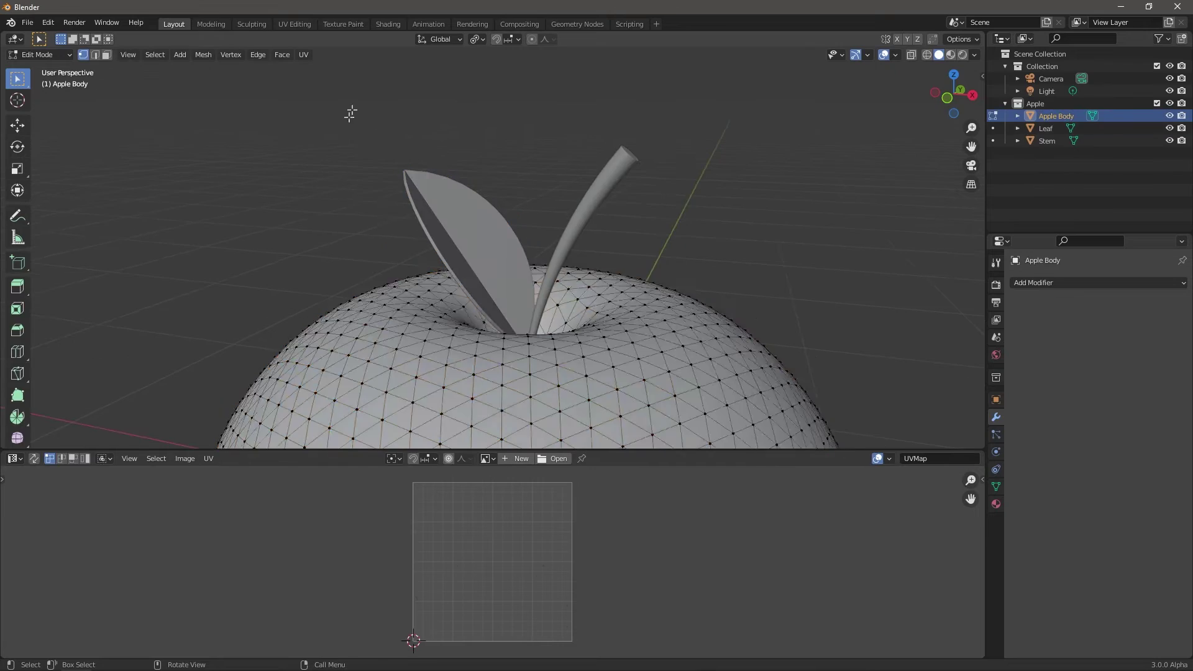
key(a)
click(303, 54)
click(364, 91)
click(348, 188)
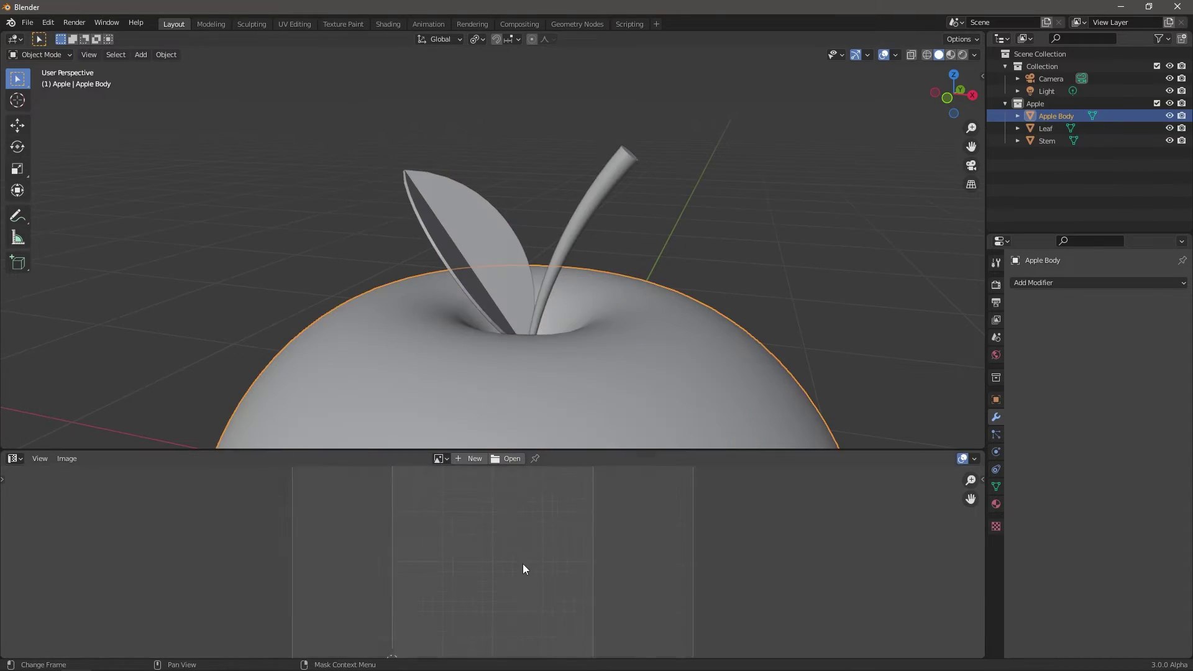
key(Tab)
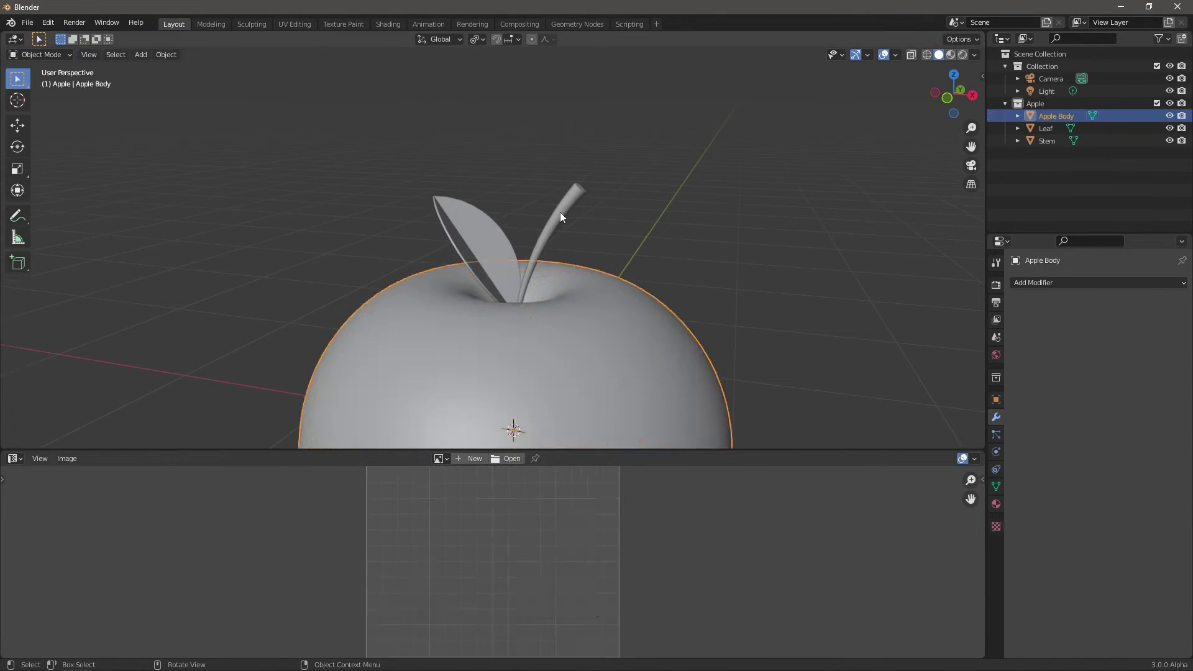
Step: Unwrap the stem mesh with Smart UV Project at a 66° angle limit
click(560, 215)
key(Tab)
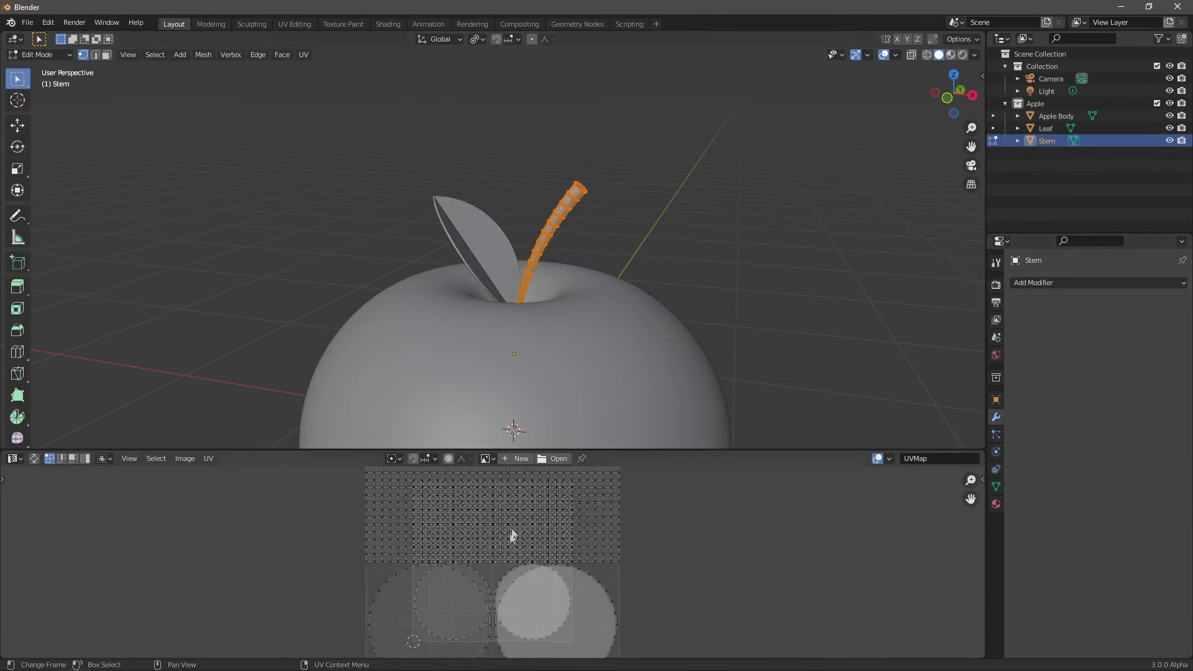
click(303, 54)
click(376, 88)
click(366, 186)
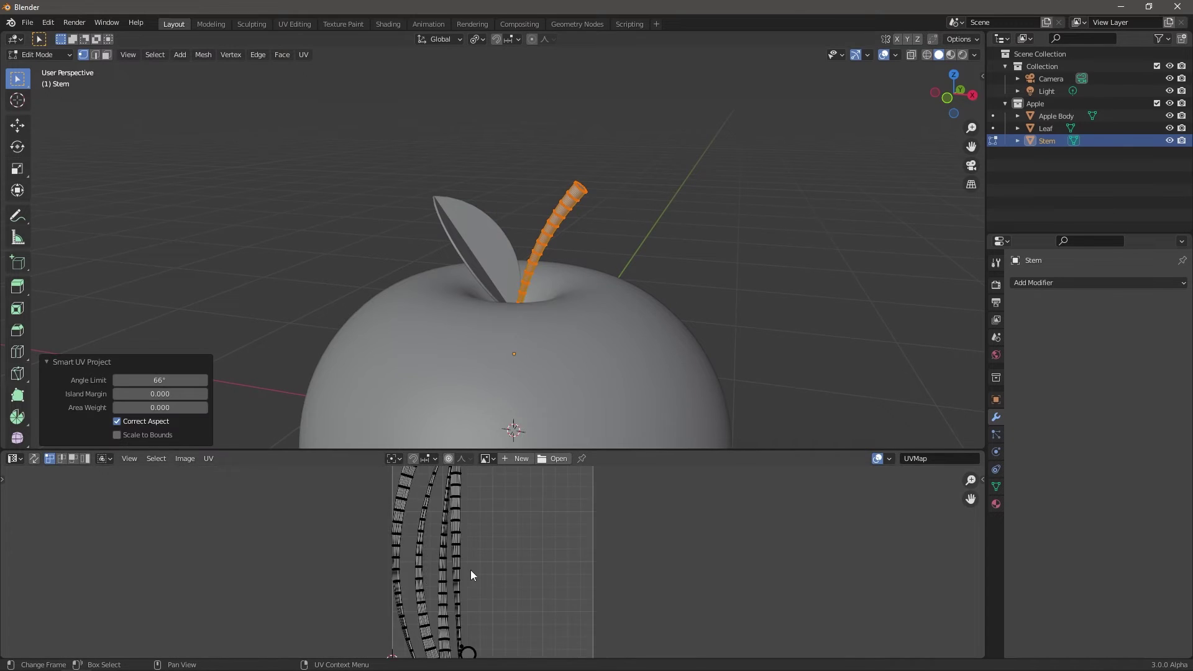
key(Tab)
Step: Change the UV editor area to the Shader Editor and give Apple Body a new material named Apple Material
click(15, 459)
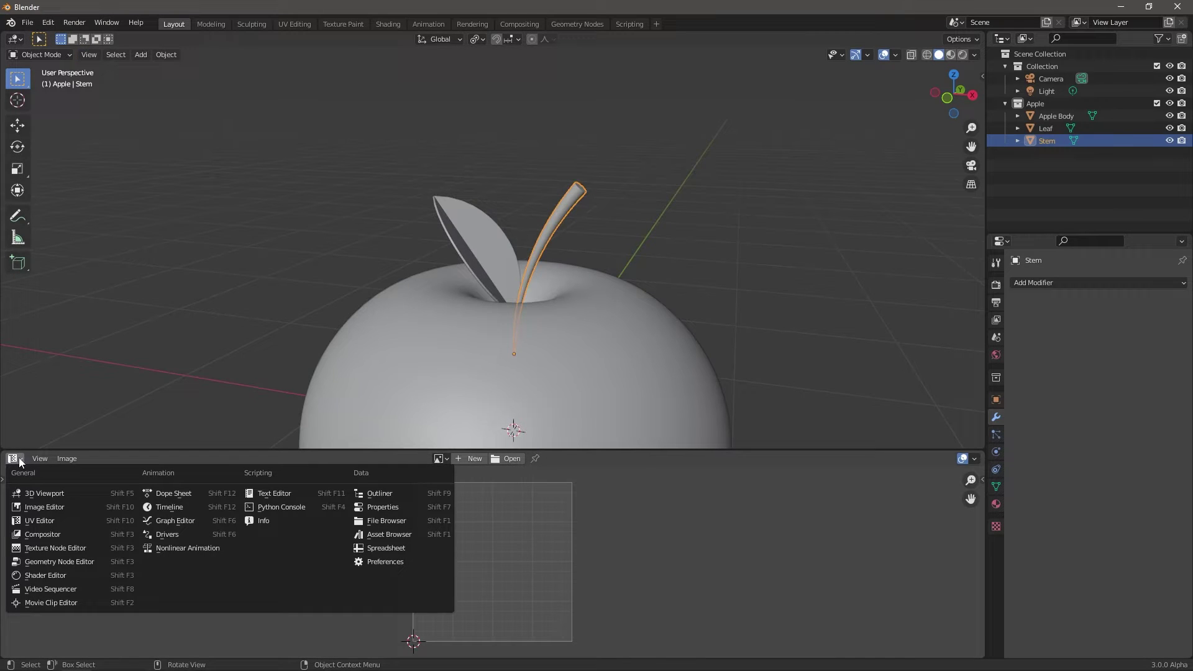
click(65, 573)
click(586, 286)
click(514, 459)
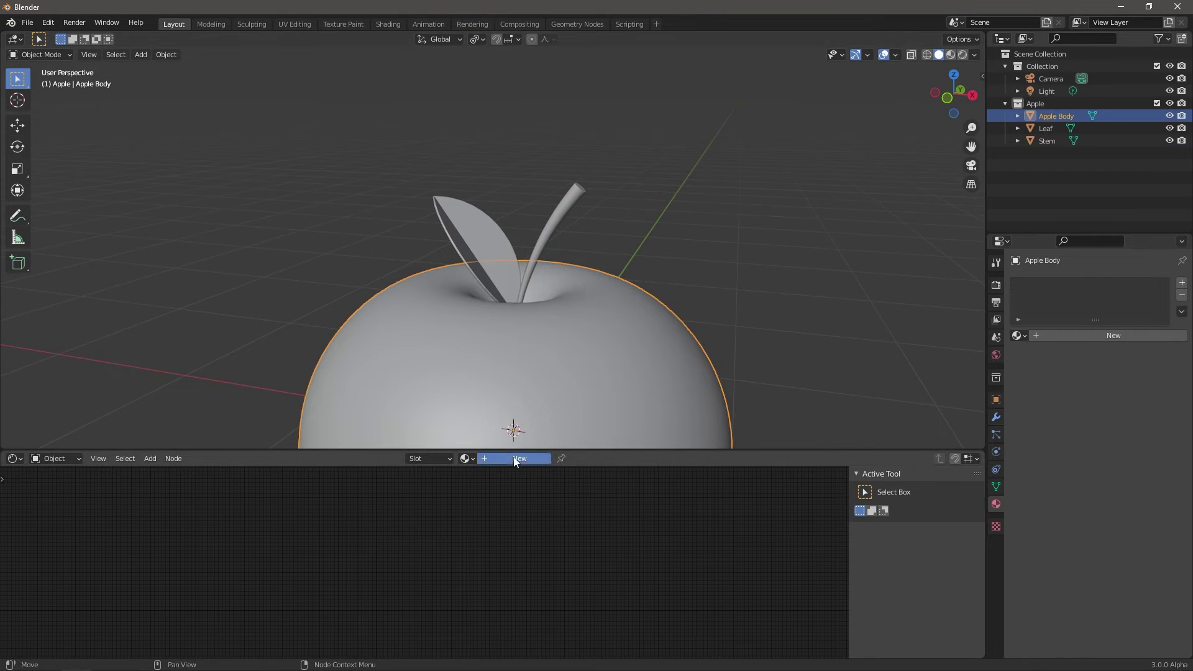
double_click(505, 457)
text(Apple Material)
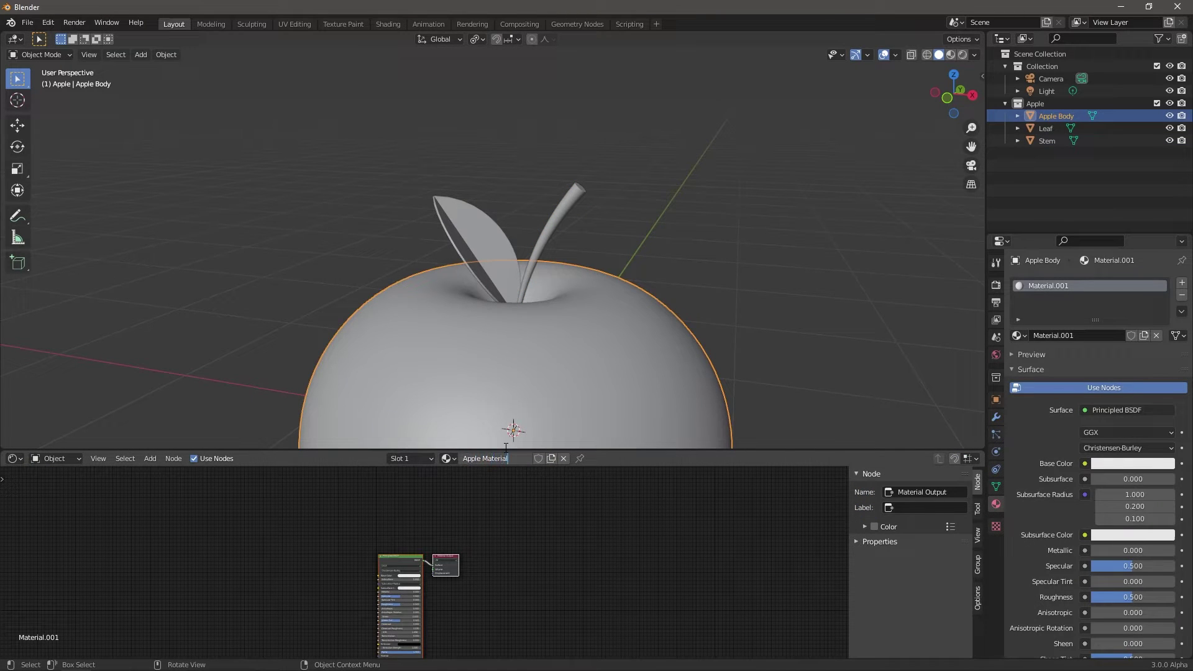
key(Return)
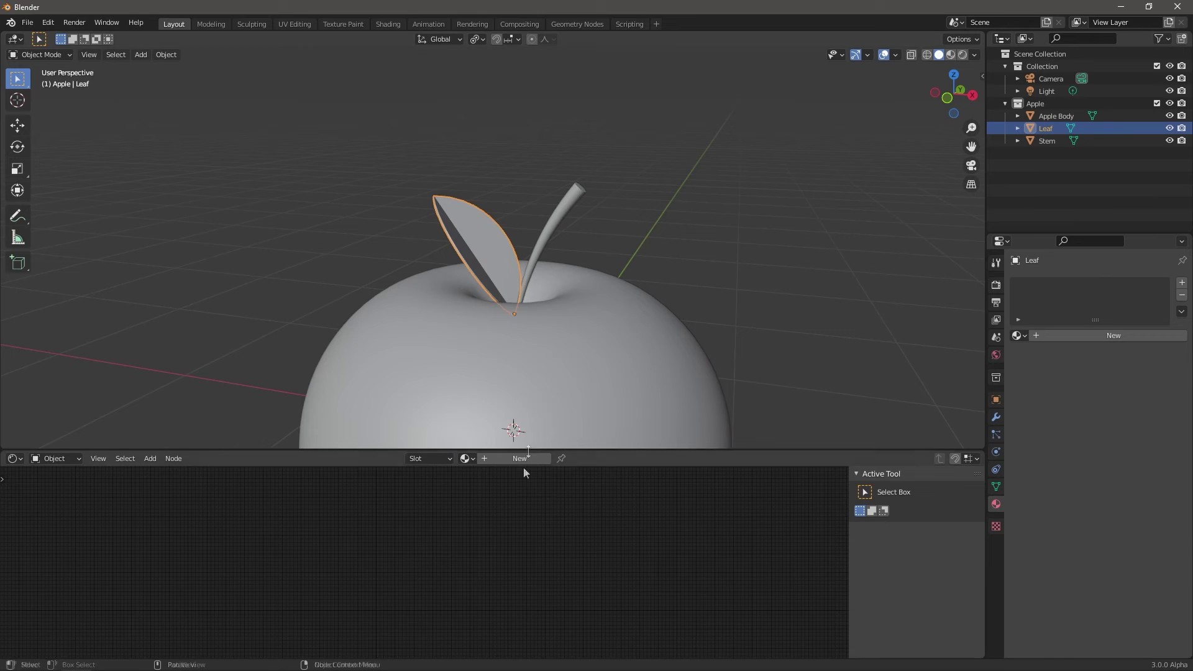
Step: Create a material named Leaf for the leaf and one named Stem Material for the stem
text(Leaf)
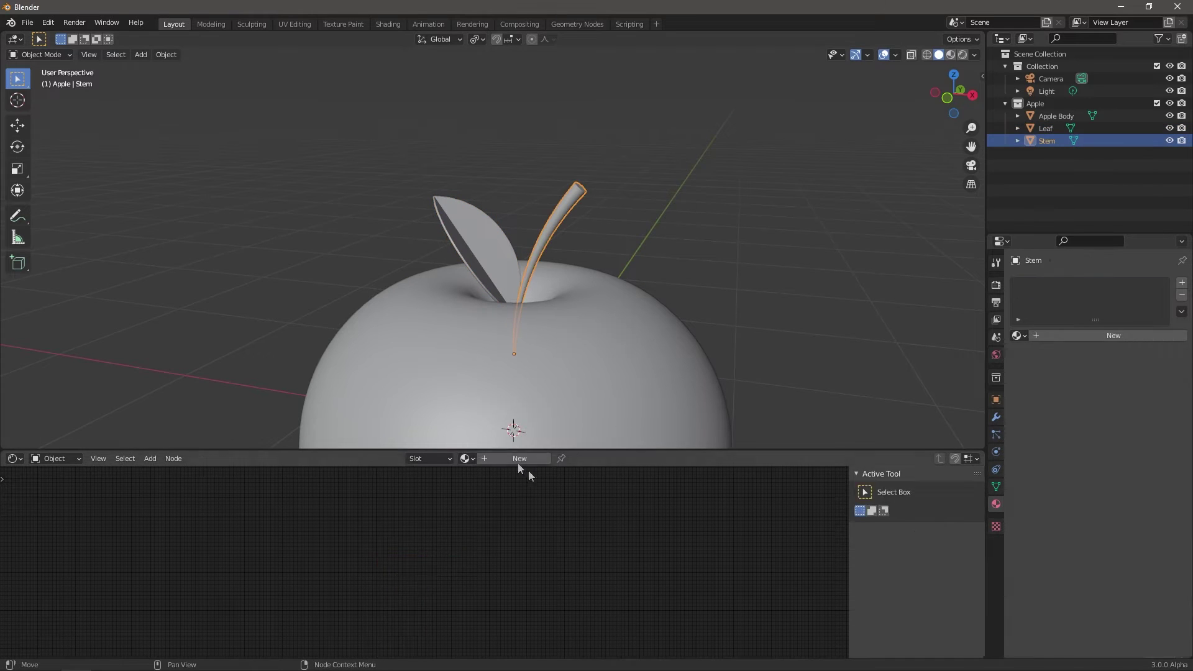
click(514, 459)
double_click(506, 458)
text(Stem Material)
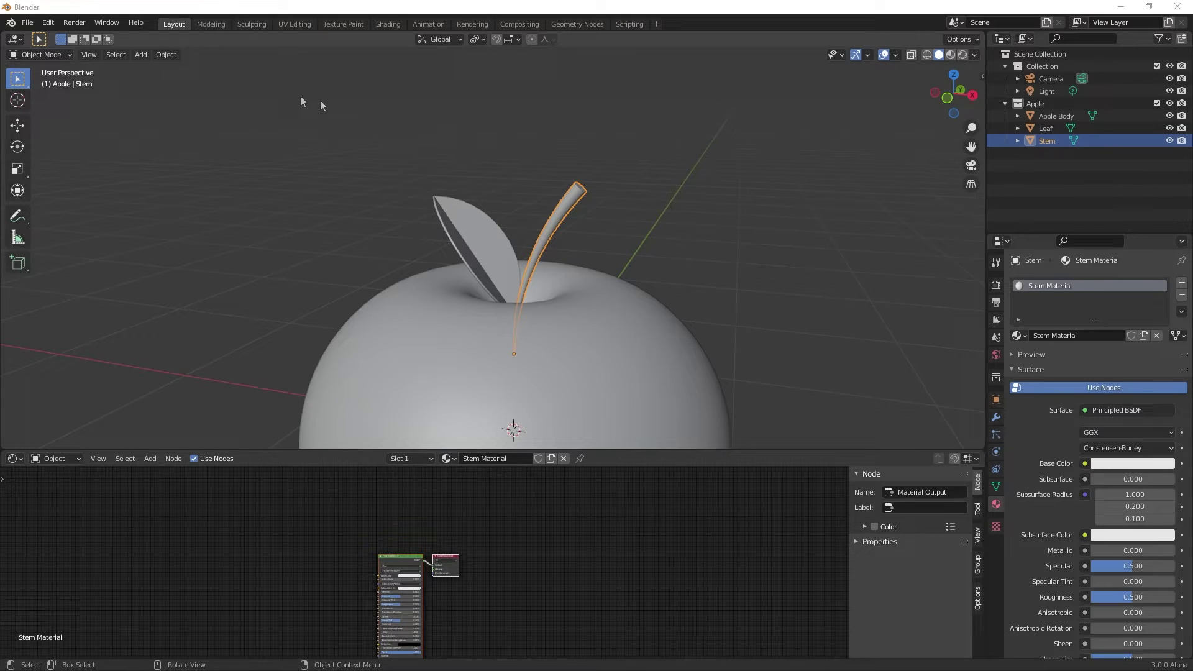
Step: Open the file export options for the finished apple model
click(29, 24)
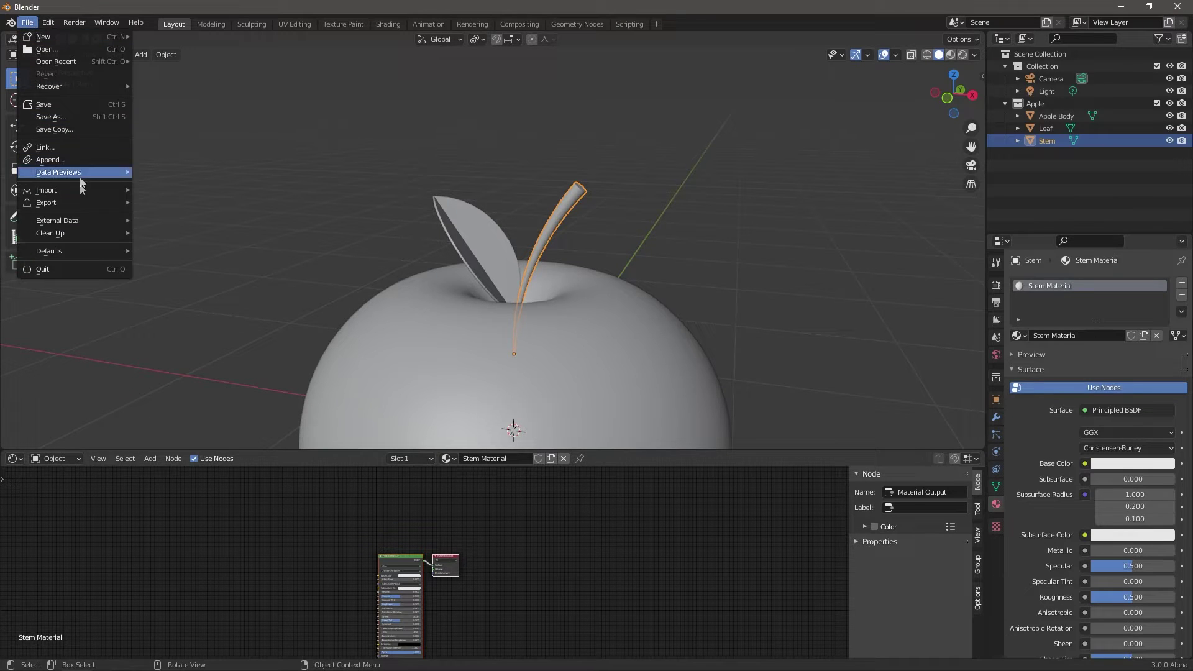
mouse_move(80, 203)
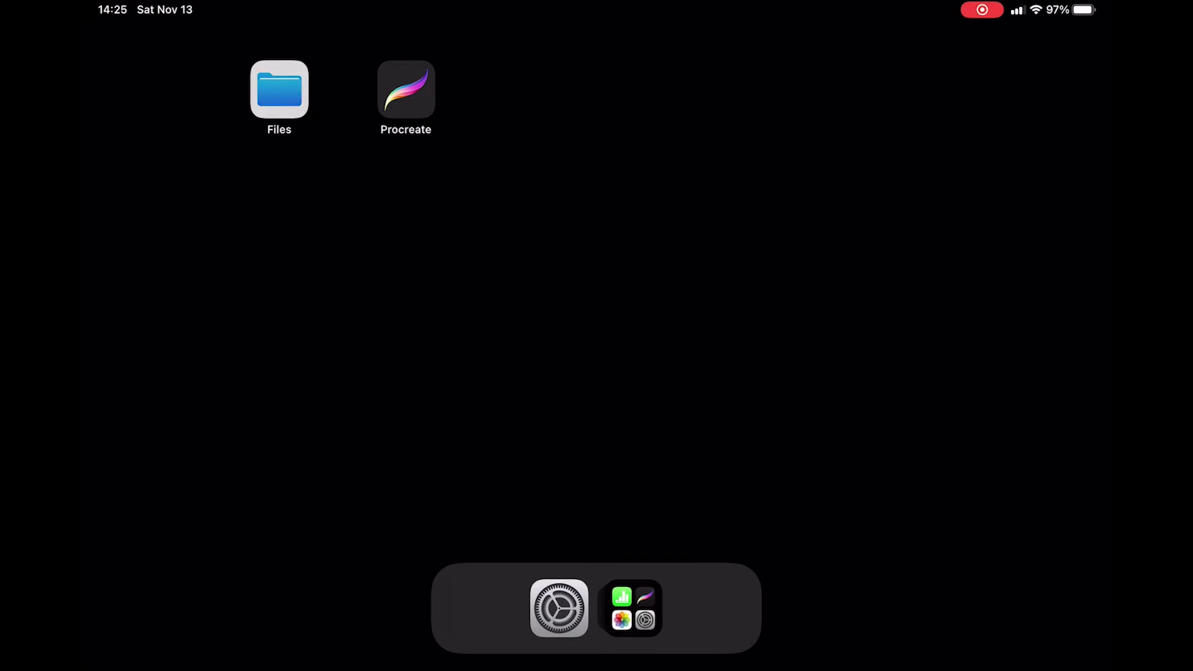
Step: Switch to the Files app on the iPad and share the apple 3D asset to Procreate
click(279, 89)
click(470, 165)
click(1080, 43)
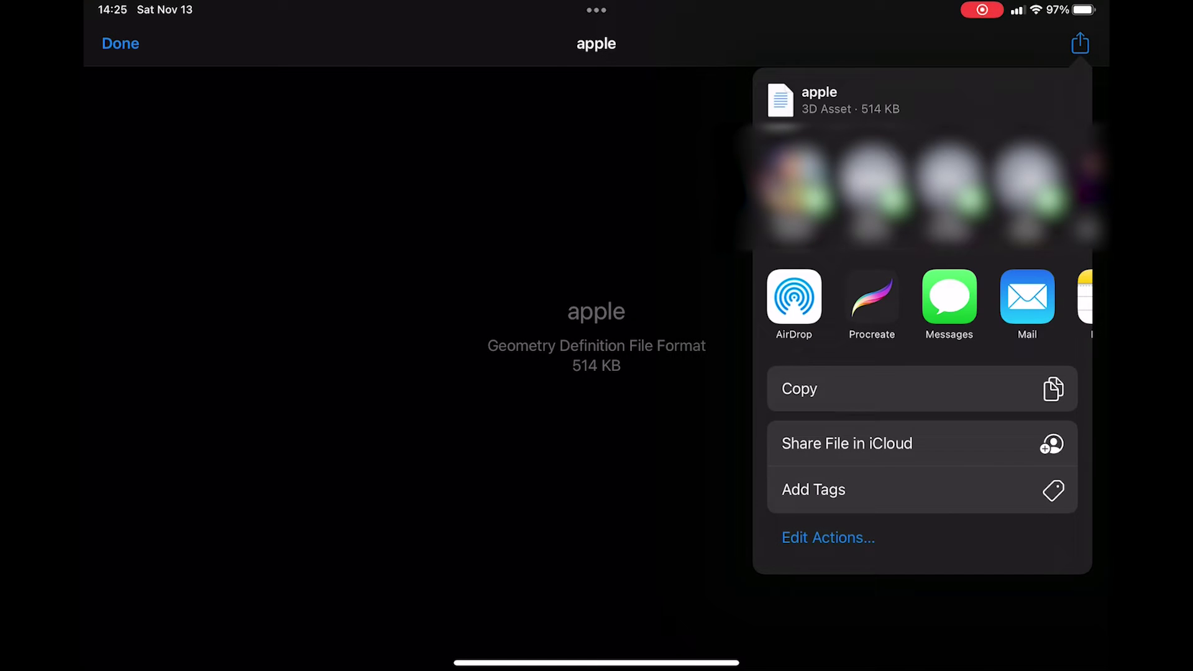
click(871, 296)
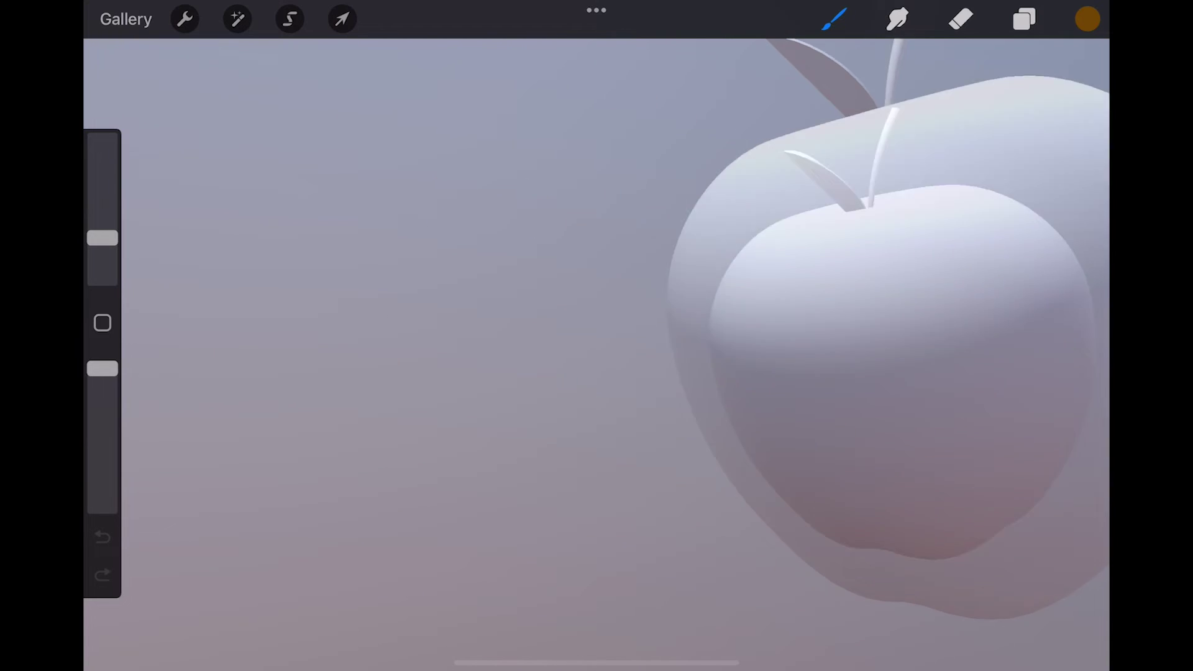
Step: Select the Stem Material's base layer and fill the stem with the current brown
click(1023, 19)
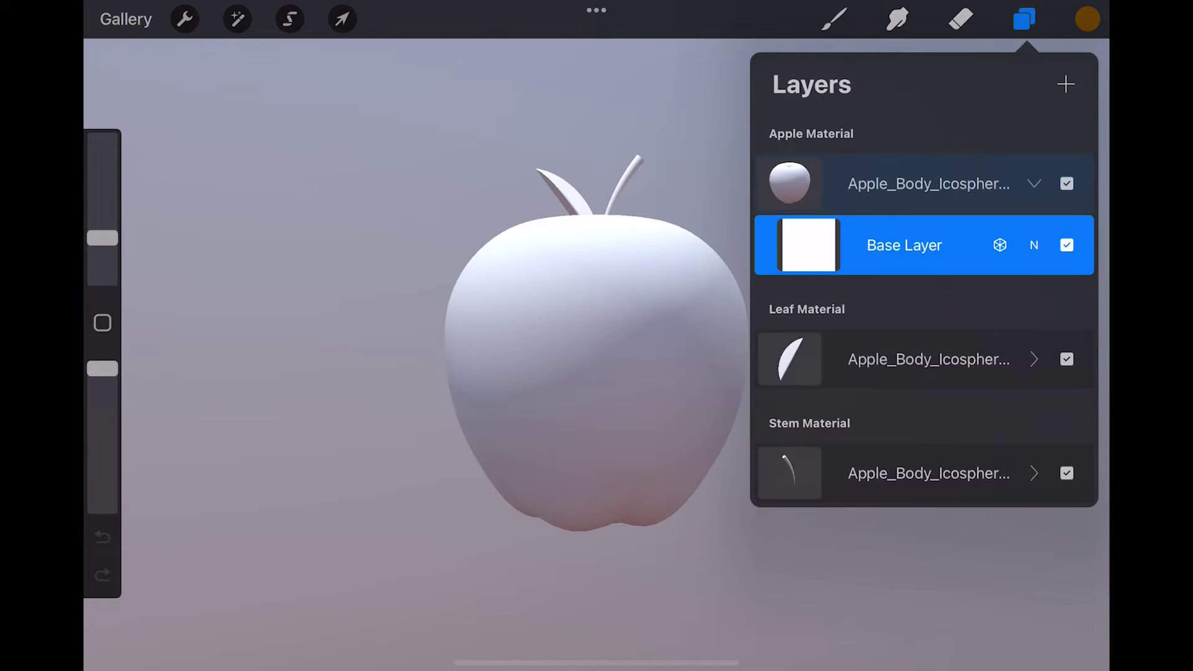
click(928, 359)
click(929, 473)
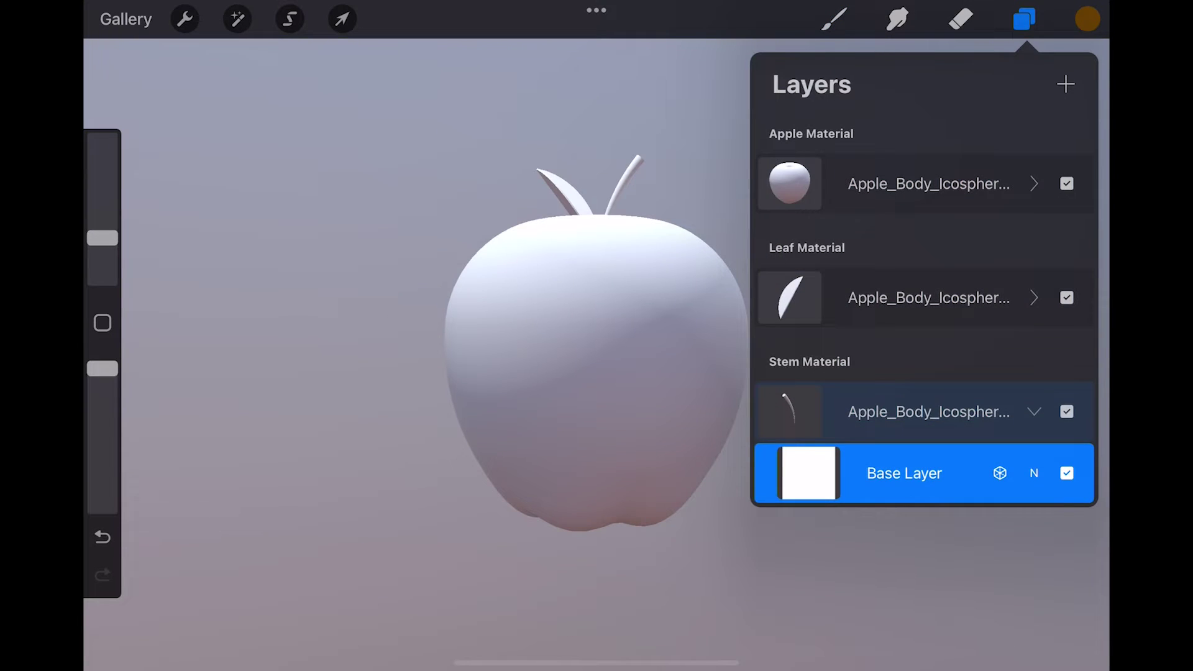
drag(1087, 19, 628, 165)
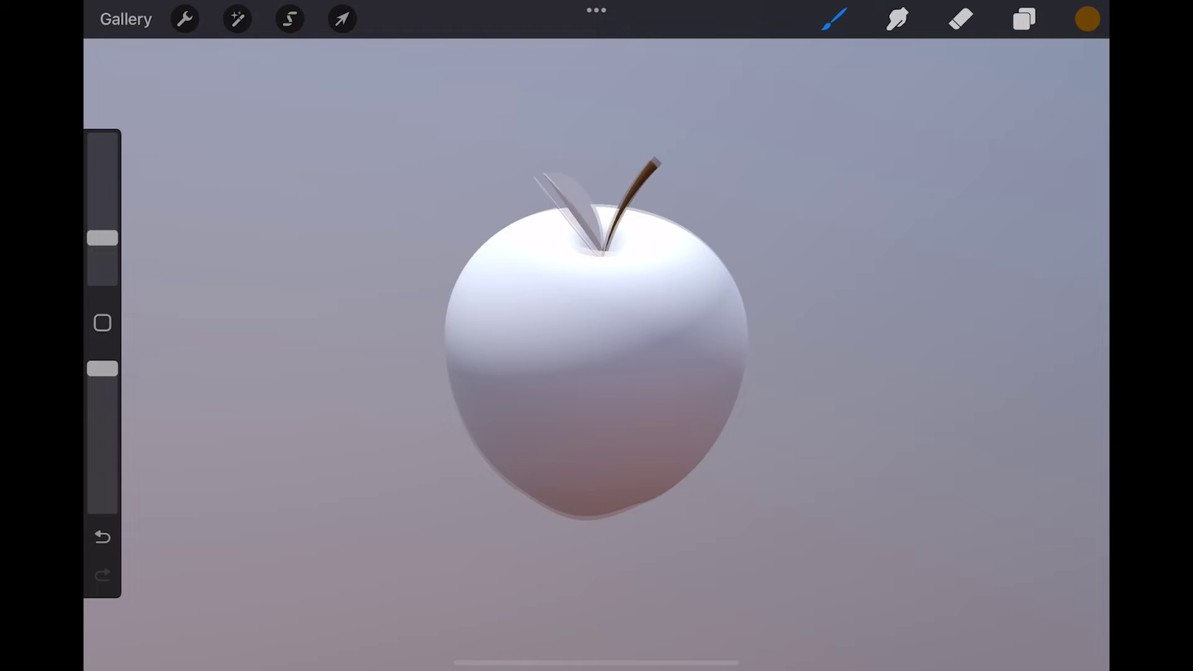
Step: Choose a bright green colour and a painting brush, and make the Leaf Material's layer active
click(1087, 19)
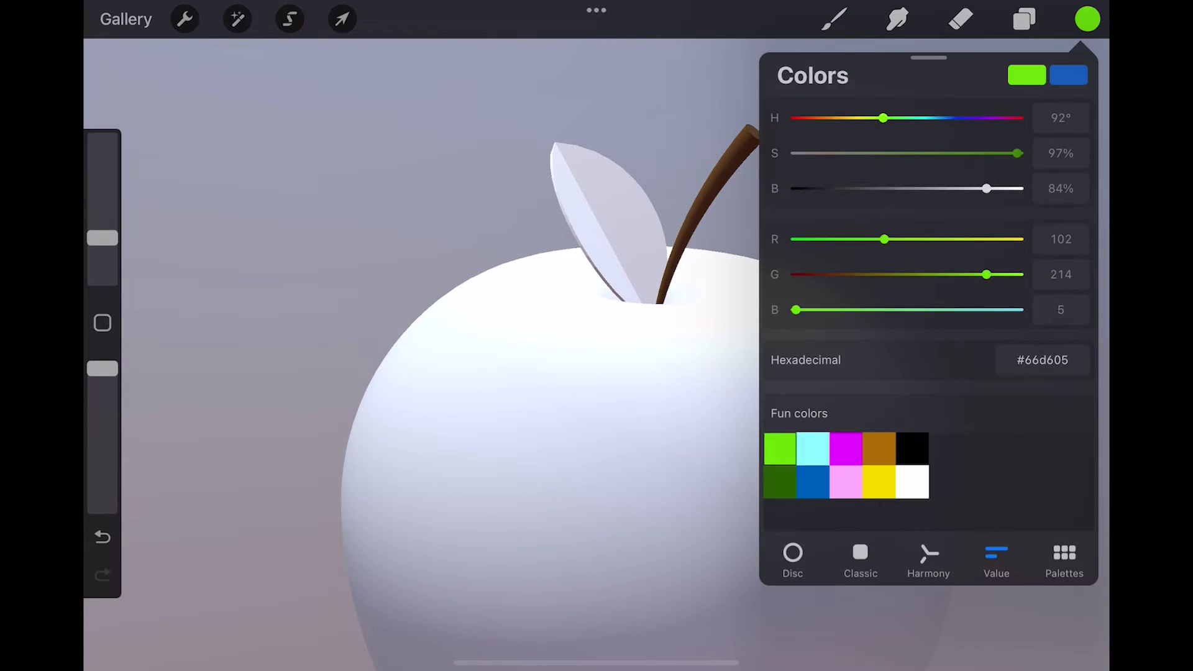
click(834, 19)
click(908, 229)
click(1024, 19)
click(925, 298)
Step: Try painting the leaf bright green with a resized brush while the apple body is showing, and undo the painting
key(ctrl+z)
mouse_move(103, 207)
mouse_down()
mouse_move(103, 253)
mouse_move(103, 234)
mouse_up()
drag(575, 236, 615, 193)
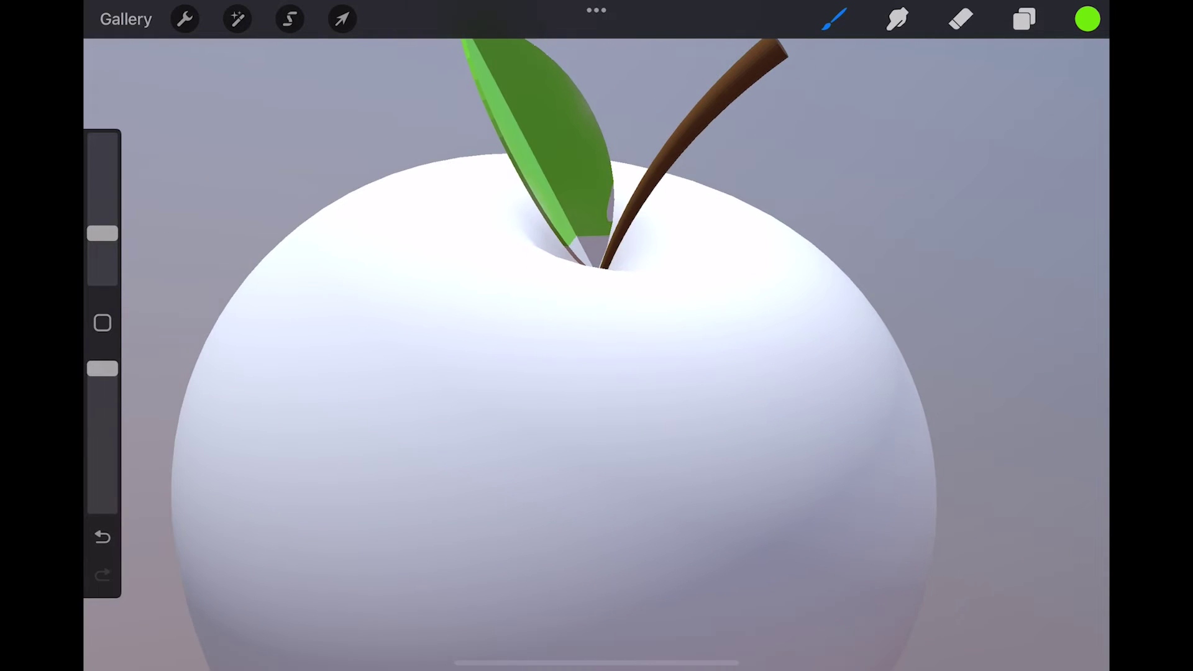
key(ctrl+z)
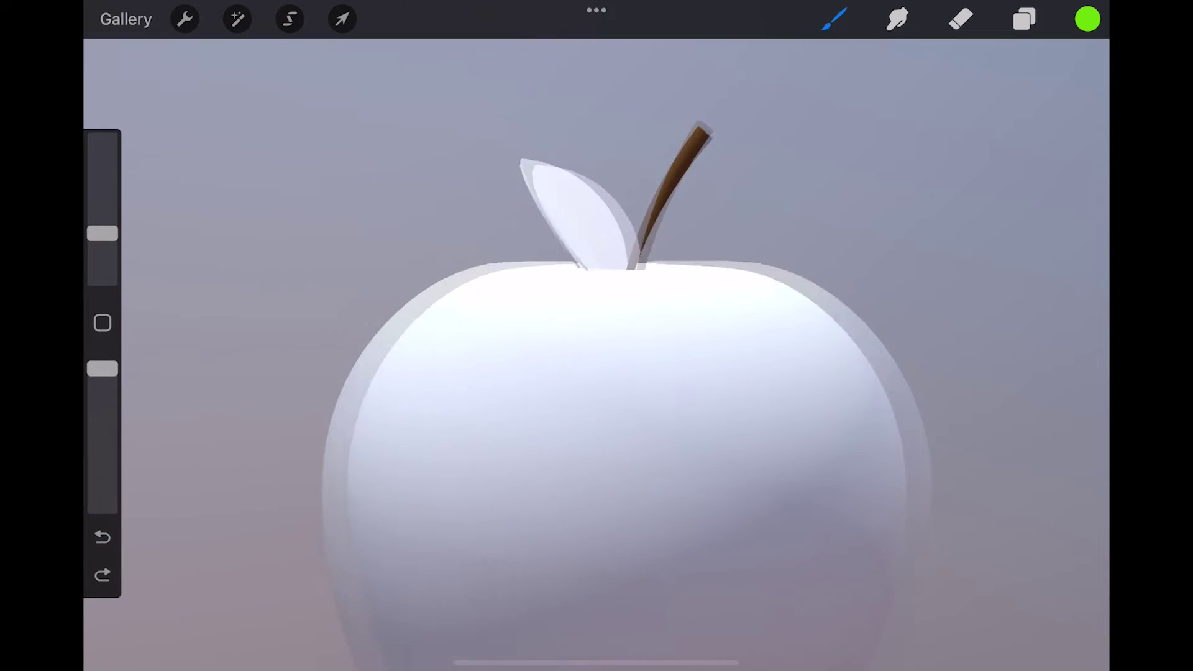
Step: Hide the apple body and the stem, and paint the whole leaf bright green on its base layer
click(1024, 19)
click(1066, 184)
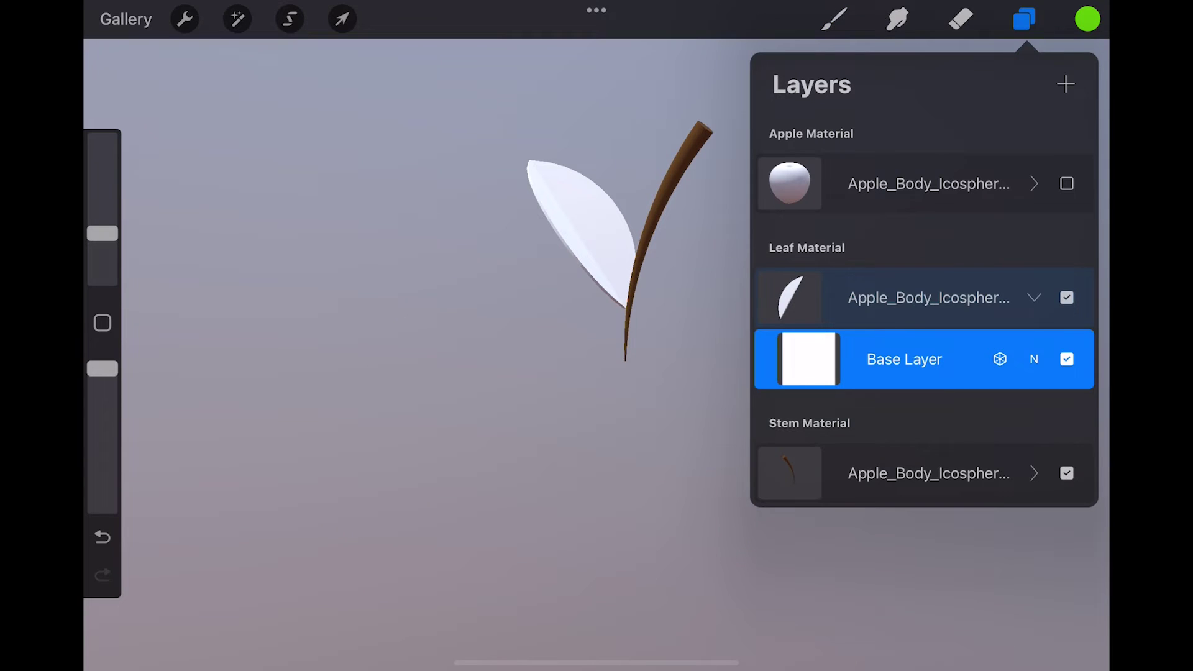
click(1066, 473)
Step: Add a new layer above the leaf's base layer and paint a dark green texture on it with the Organic Hessian brush
click(834, 19)
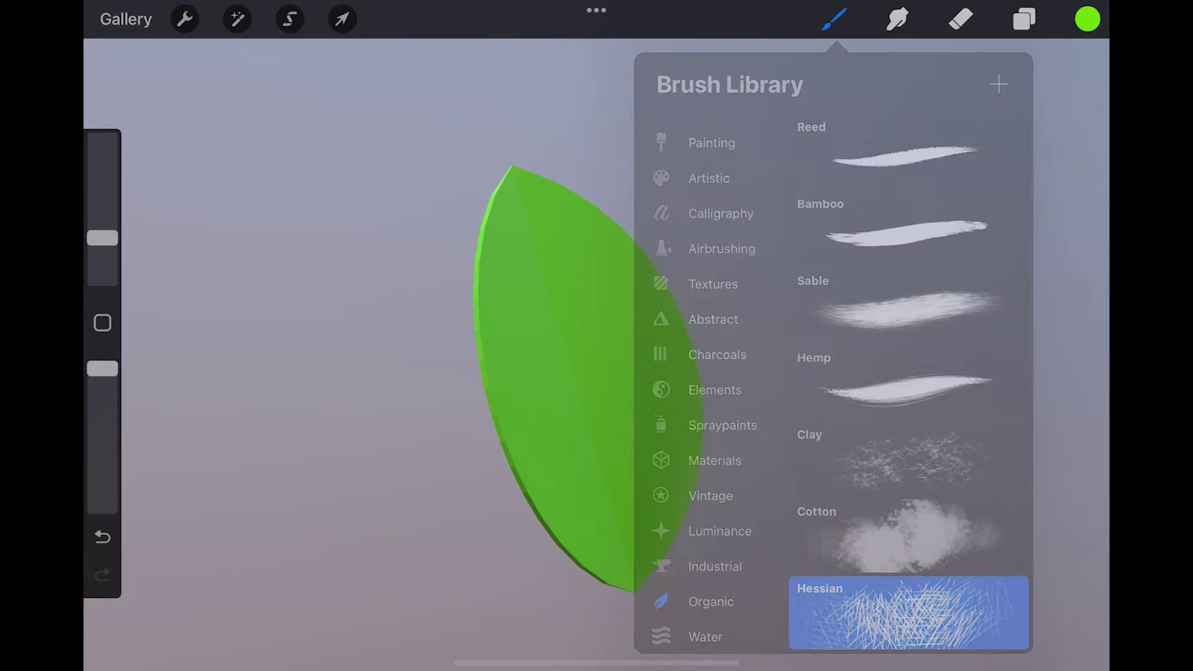
click(1024, 19)
click(1065, 84)
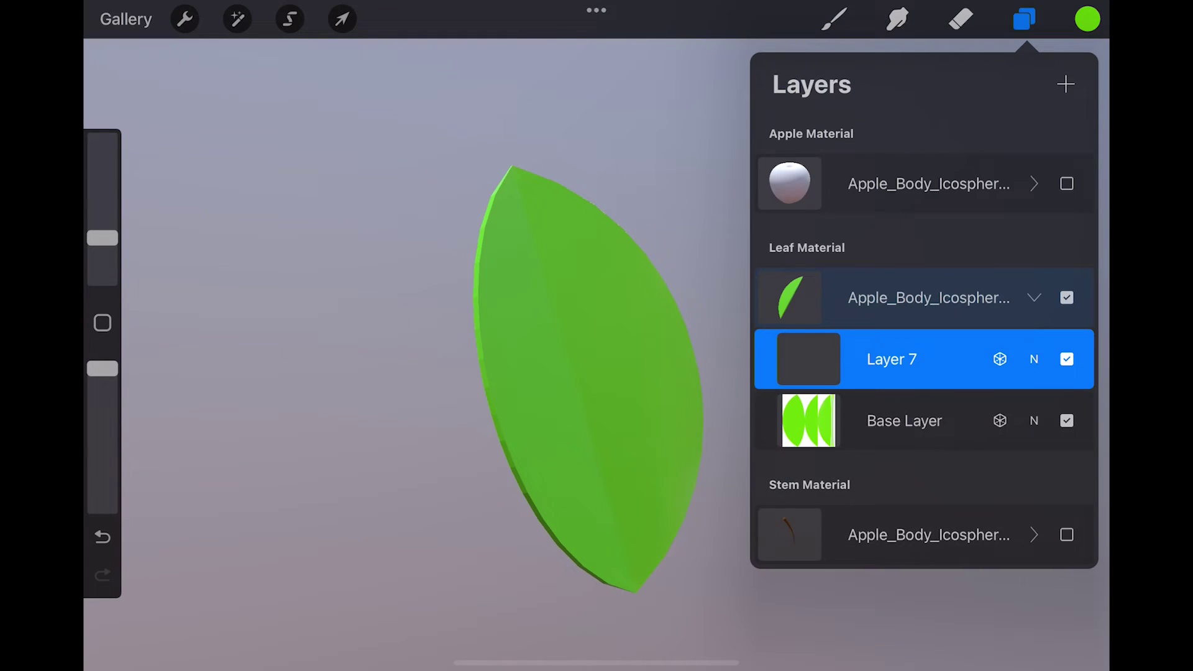
click(1023, 19)
click(1087, 19)
click(779, 483)
click(1087, 20)
mouse_move(509, 242)
mouse_down()
mouse_move(745, 534)
mouse_move(497, 457)
mouse_up()
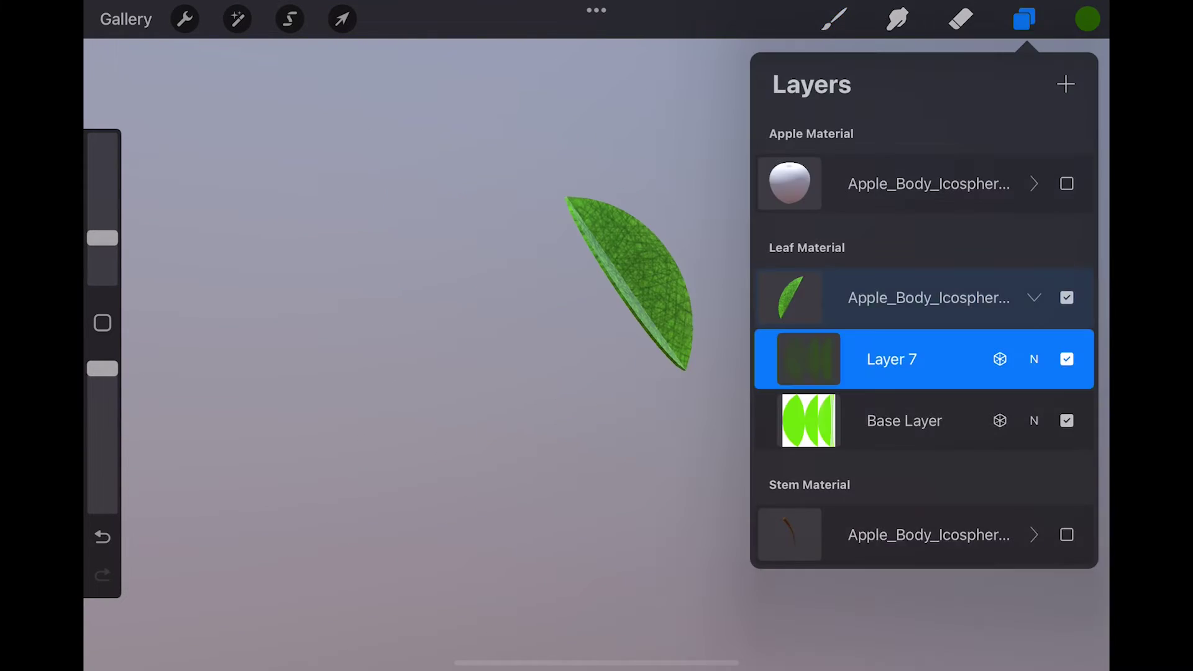
Step: Hide the leaf and show only the apple body
click(1064, 295)
click(1024, 19)
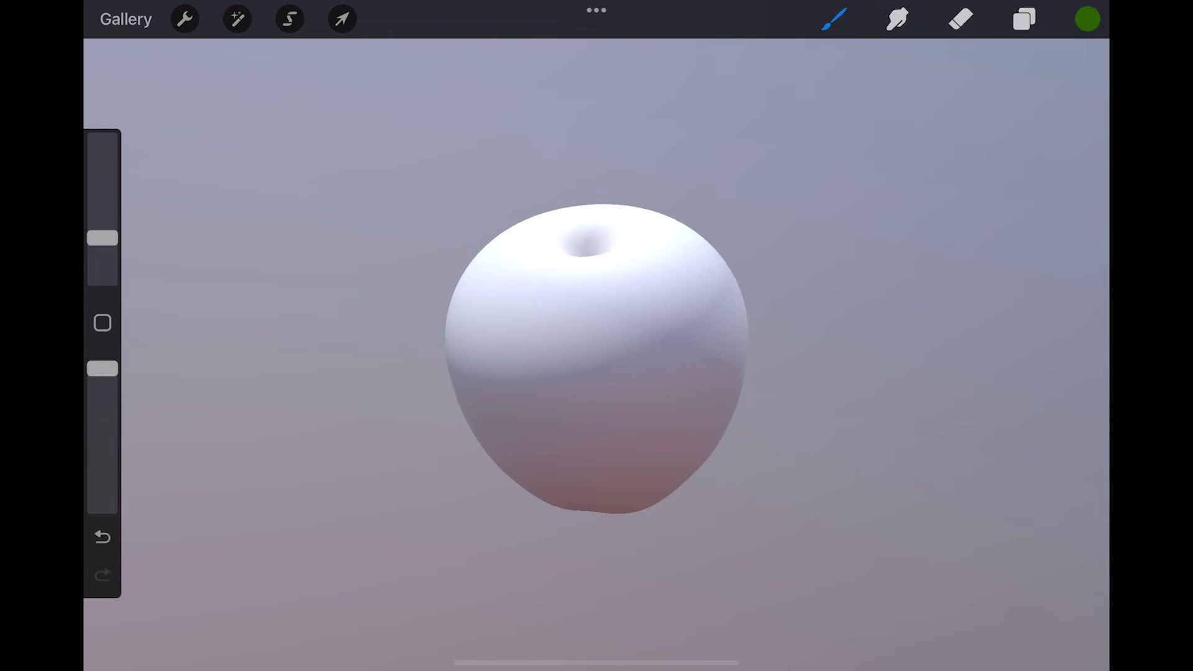
Step: Open the Calligraphy brush Monoline 1 for editing and set its minimum size to 42%
click(833, 19)
click(722, 213)
click(908, 231)
click(908, 231)
click(199, 562)
drag(345, 422, 559, 422)
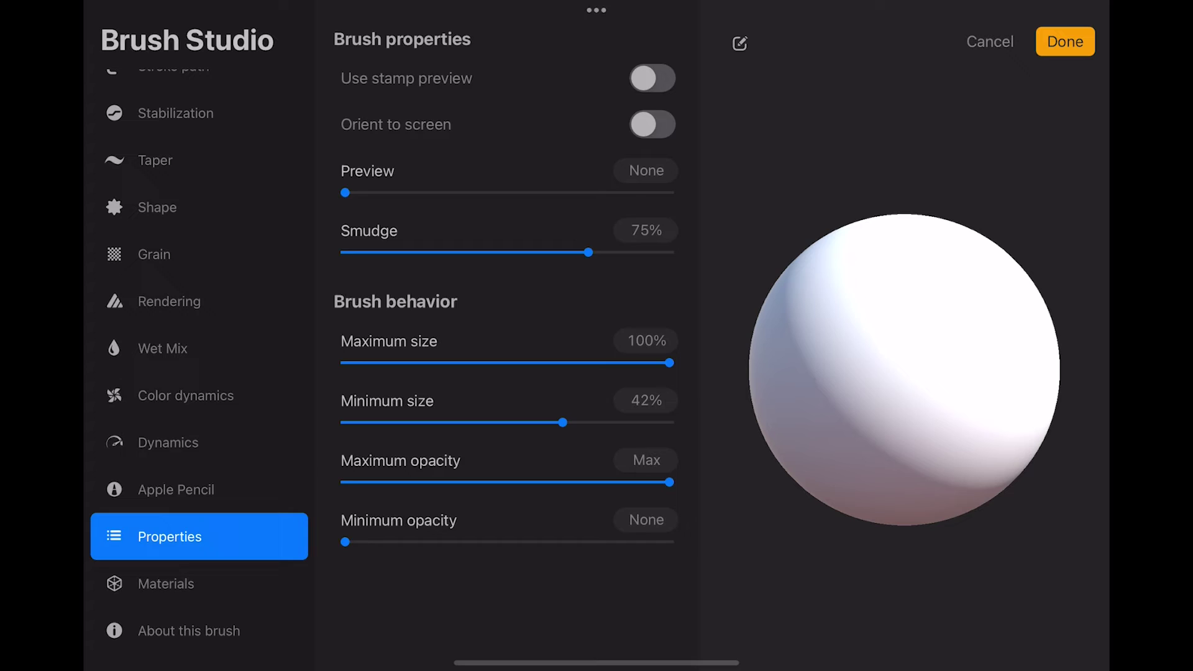
Step: Raise the Monoline 1 brush's metallic amount and adjust its roughness in the 3D material settings
click(199, 583)
click(652, 96)
drag(351, 165, 577, 165)
click(652, 97)
click(652, 167)
drag(507, 234, 404, 235)
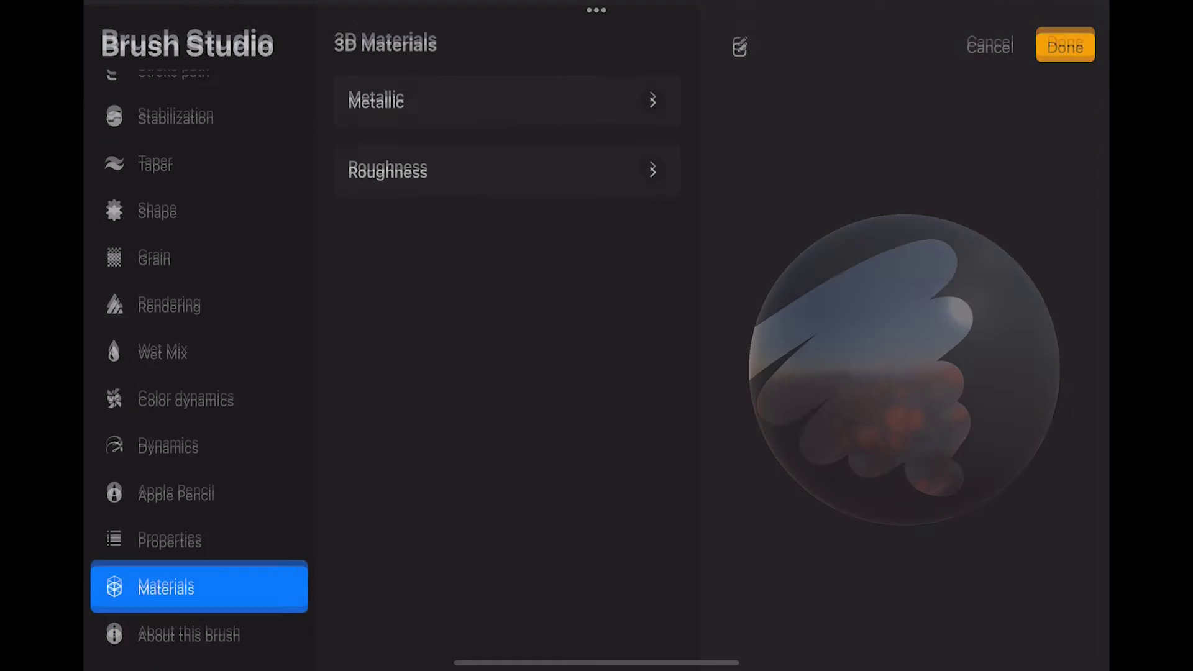
Step: Rename the Monoline 1 brush to Shiny Coating and save its settings
click(189, 630)
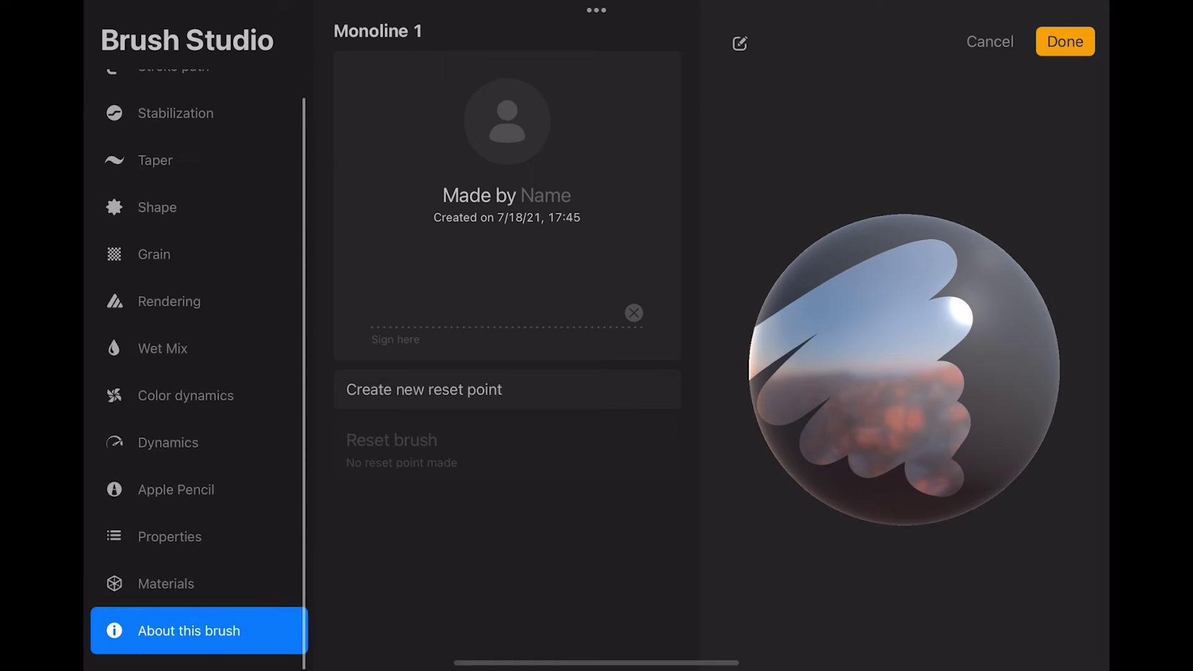
click(378, 30)
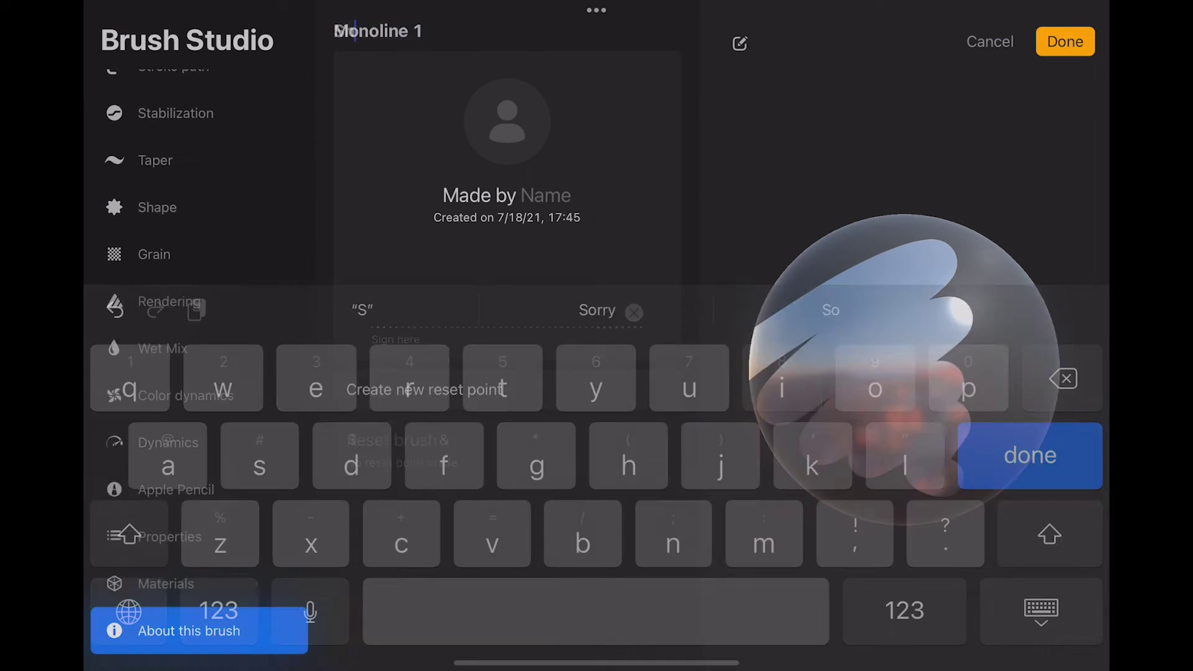
text(Shiny Coating)
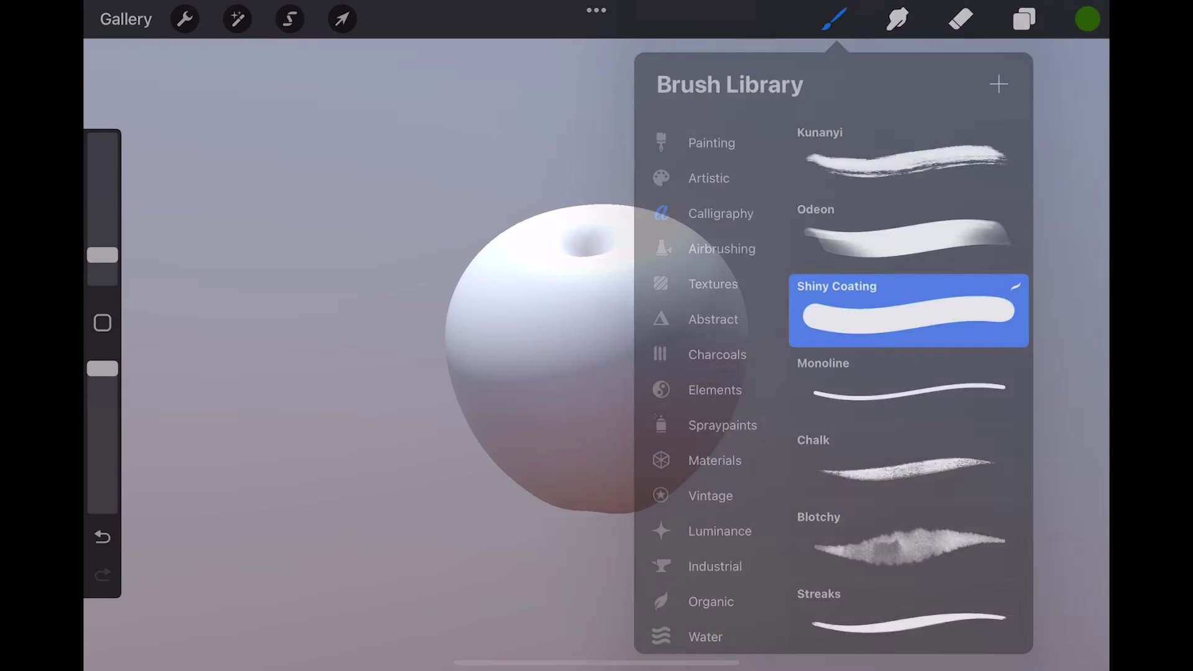
Step: Choose a brighter red and brush it over the apple body with the Shiny Coating brush
click(1087, 19)
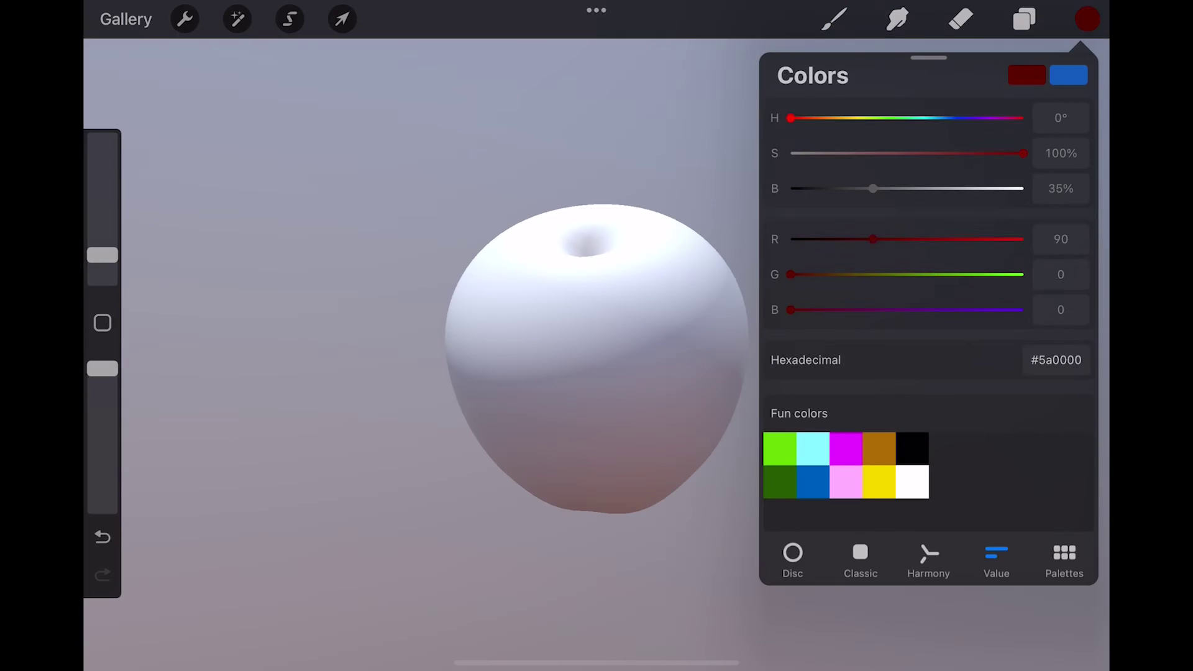
drag(871, 189, 977, 189)
click(1023, 18)
click(1023, 18)
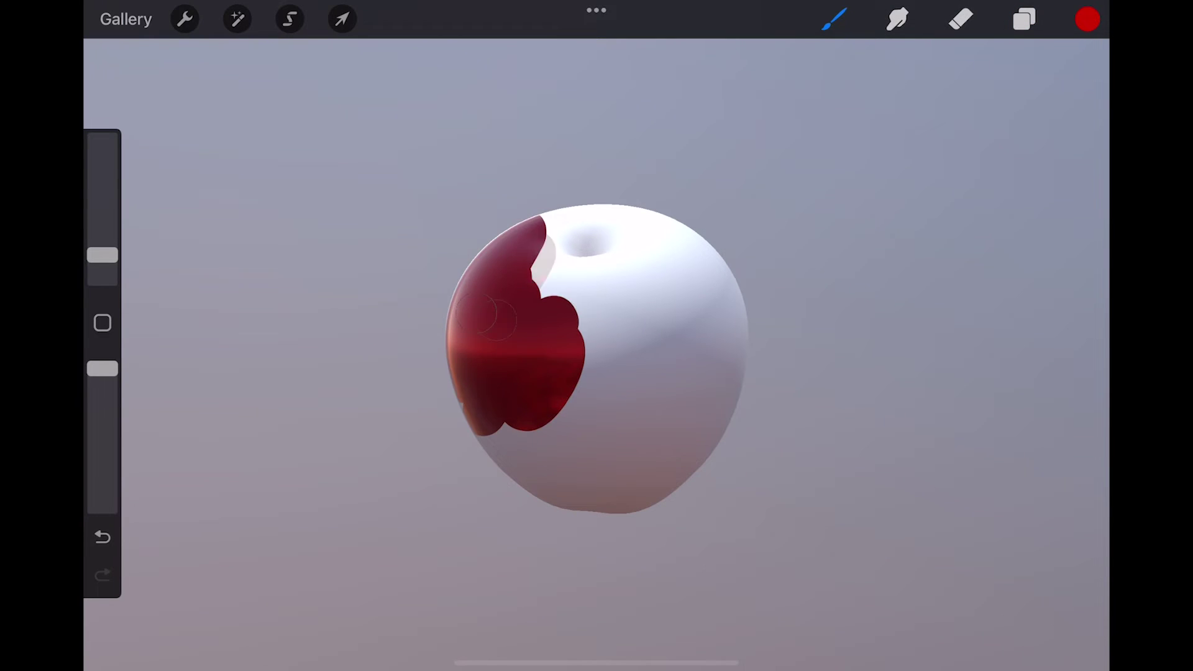
drag(496, 320, 562, 267)
Step: Readjust the Shiny Coating brush's 3D material amount and cover the whole apple body in glossy red
click(833, 18)
click(913, 311)
click(165, 584)
drag(353, 165, 387, 165)
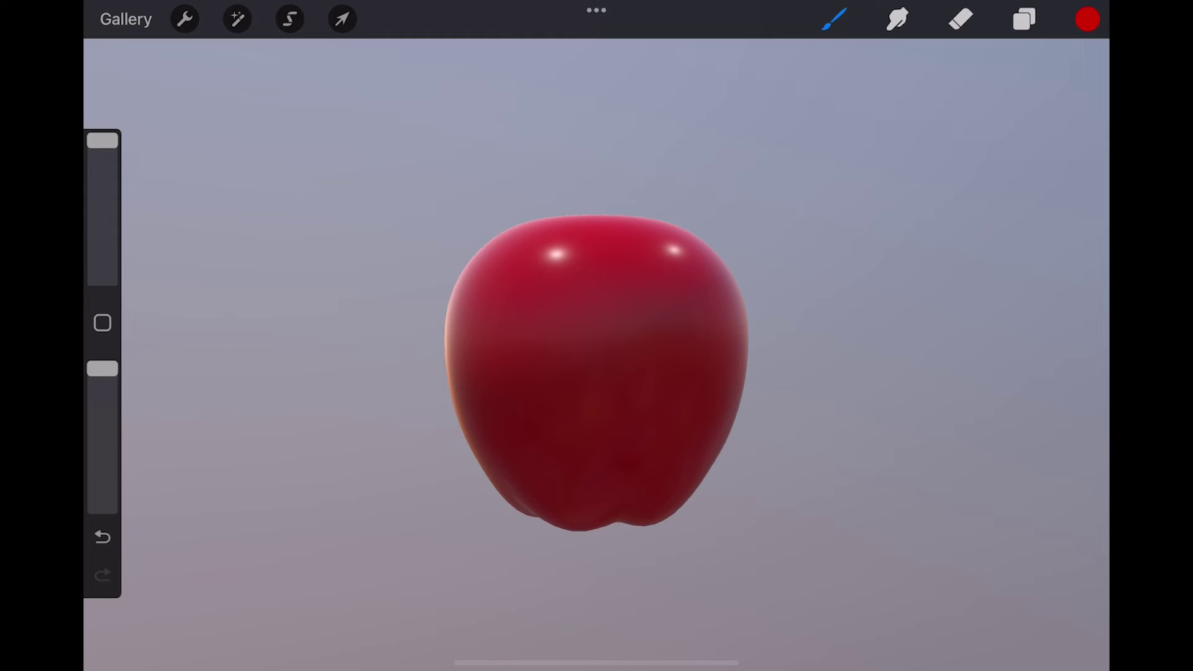
Step: Choose orange and a speckled texture brush, undo the trial strokes, and paint orange patches on a new apple body layer
click(1087, 19)
click(835, 20)
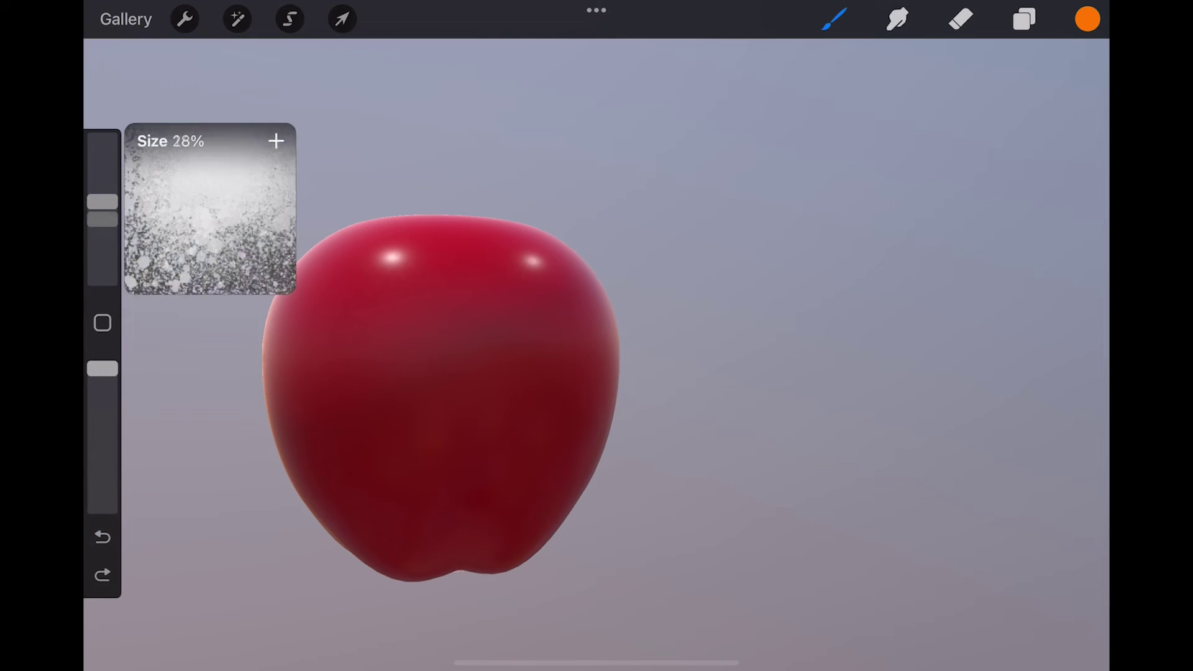
key(ctrl+z)
key(ctrl+z)
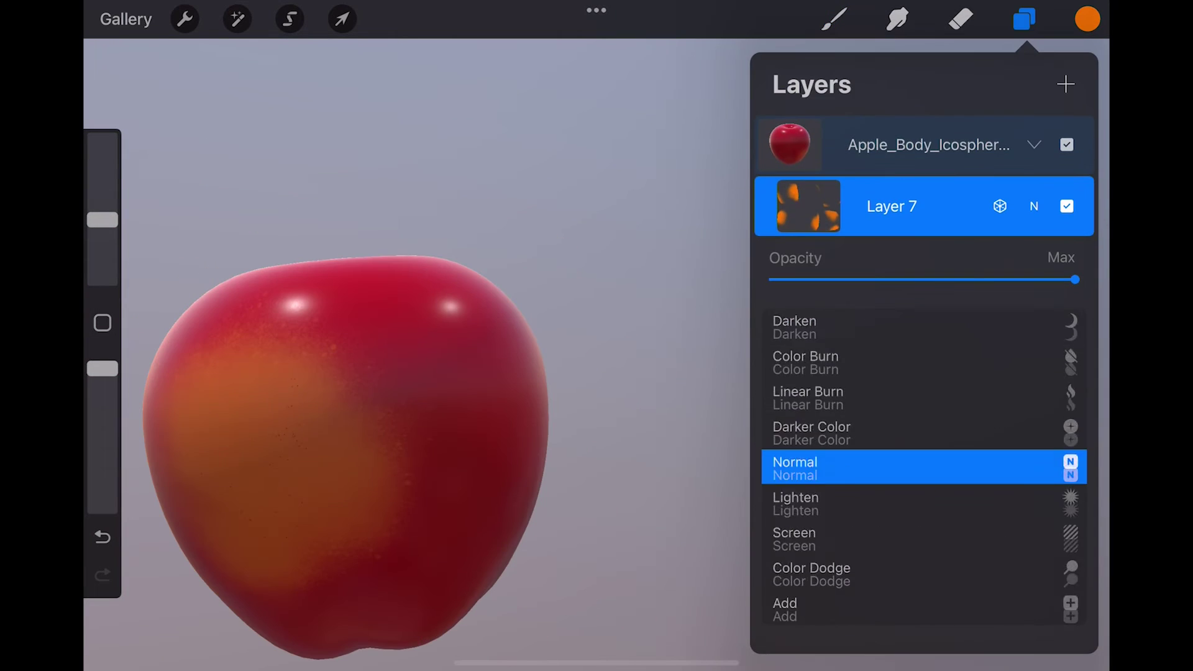
Step: Lower the opacity of the orange layer in Normal blend mode, and show the leaf and stem again
scroll(923, 466, down, 10)
scroll(924, 466, up, 4)
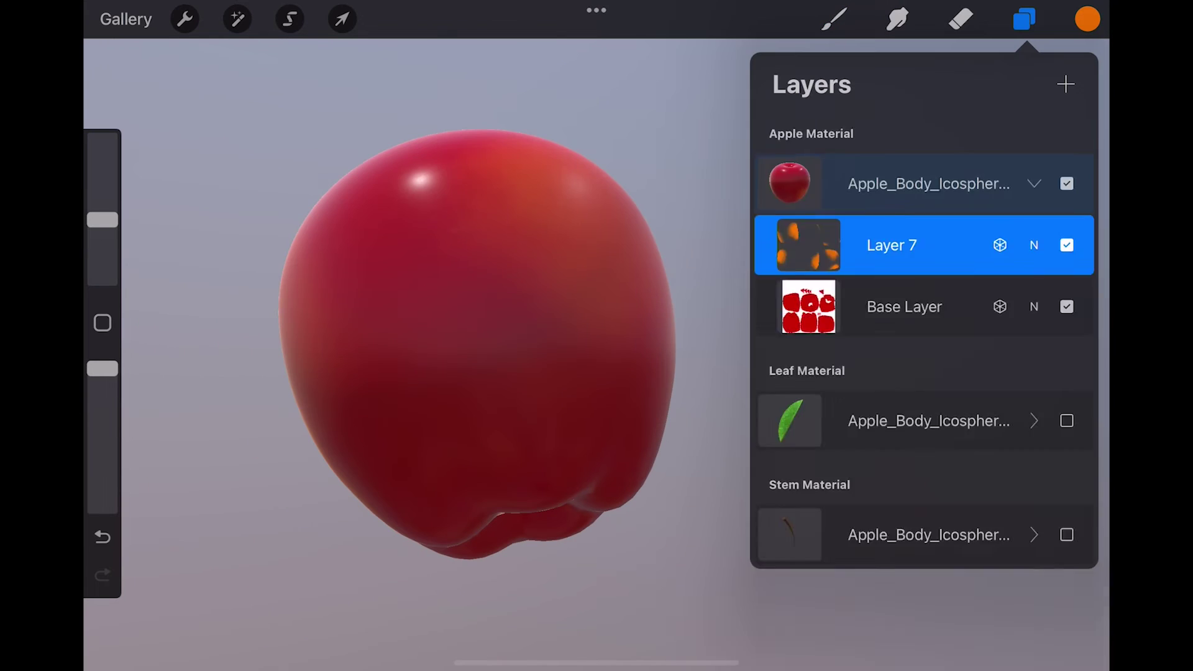
click(1033, 206)
drag(1027, 279, 972, 279)
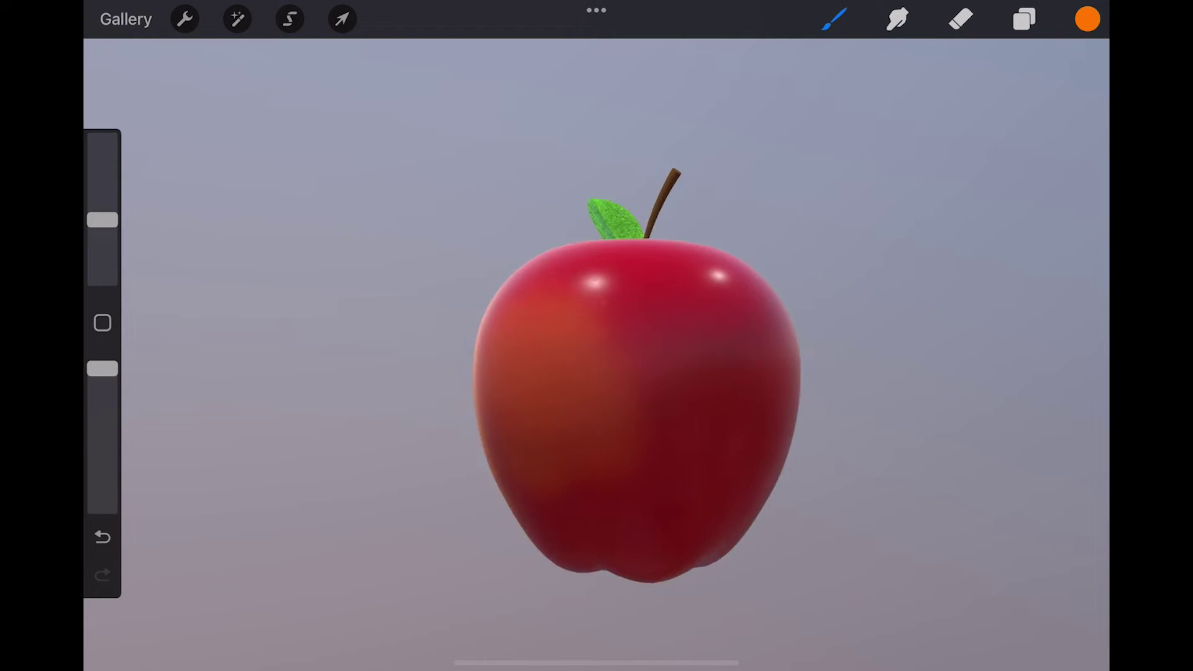
Step: Export the textured model to Files, choosing the apple folder inside 3D Assets on iCloud Drive
click(185, 19)
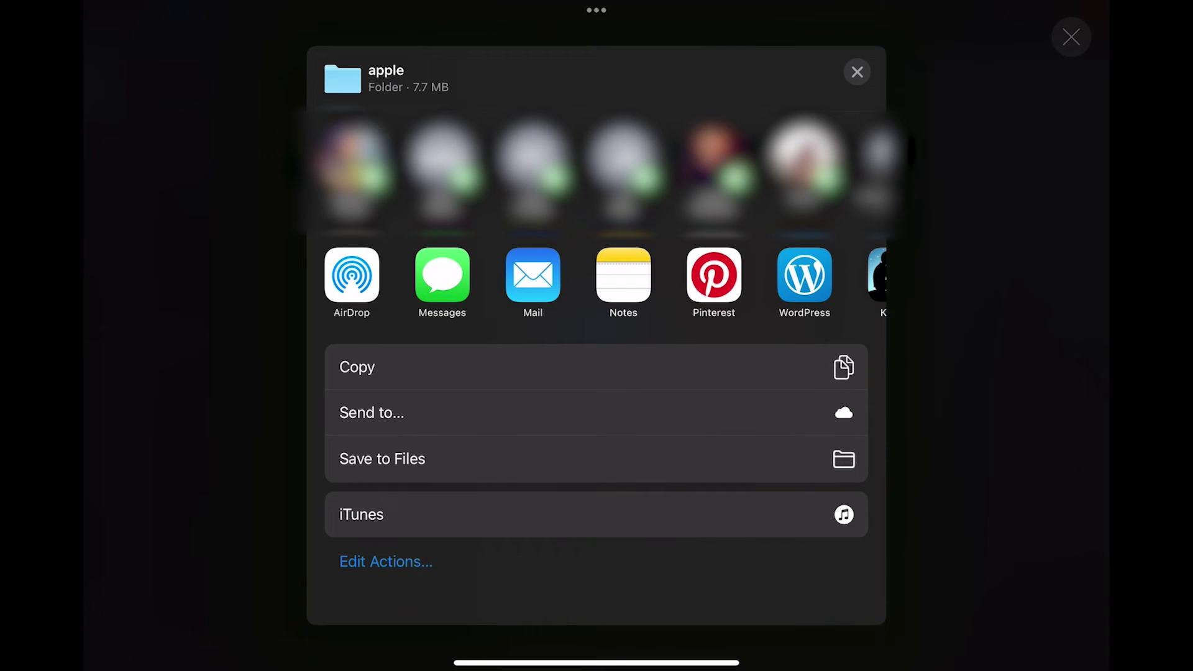
click(382, 458)
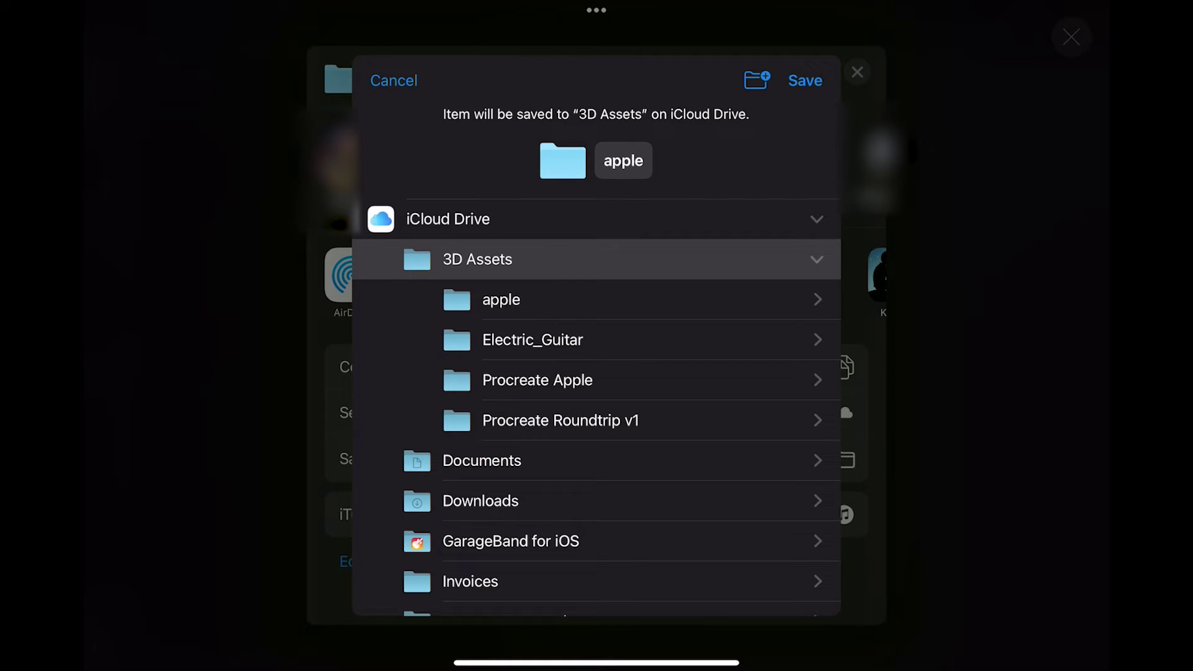
click(501, 299)
click(478, 259)
Step: Rename the exported folder as Textured Apple and save it
click(622, 161)
key(BackSpace)
key(BackSpace)
key(BackSpace)
key(BackSpace)
key(BackSpace)
text(Tex)
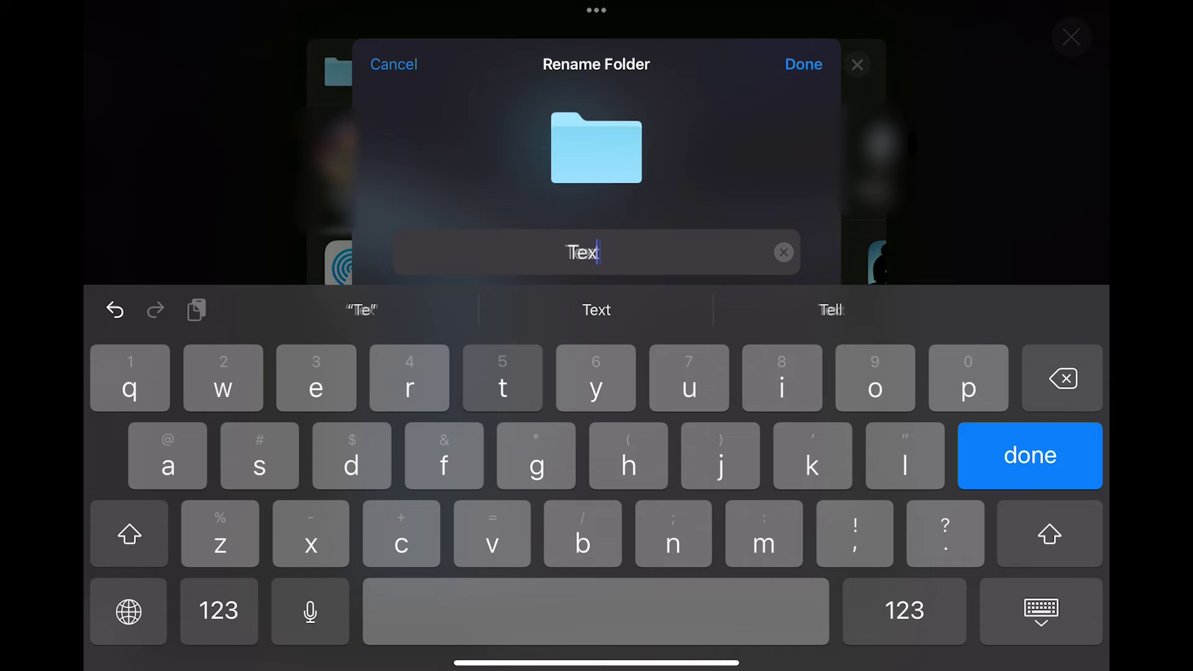
text(tured Apple)
key(Return)
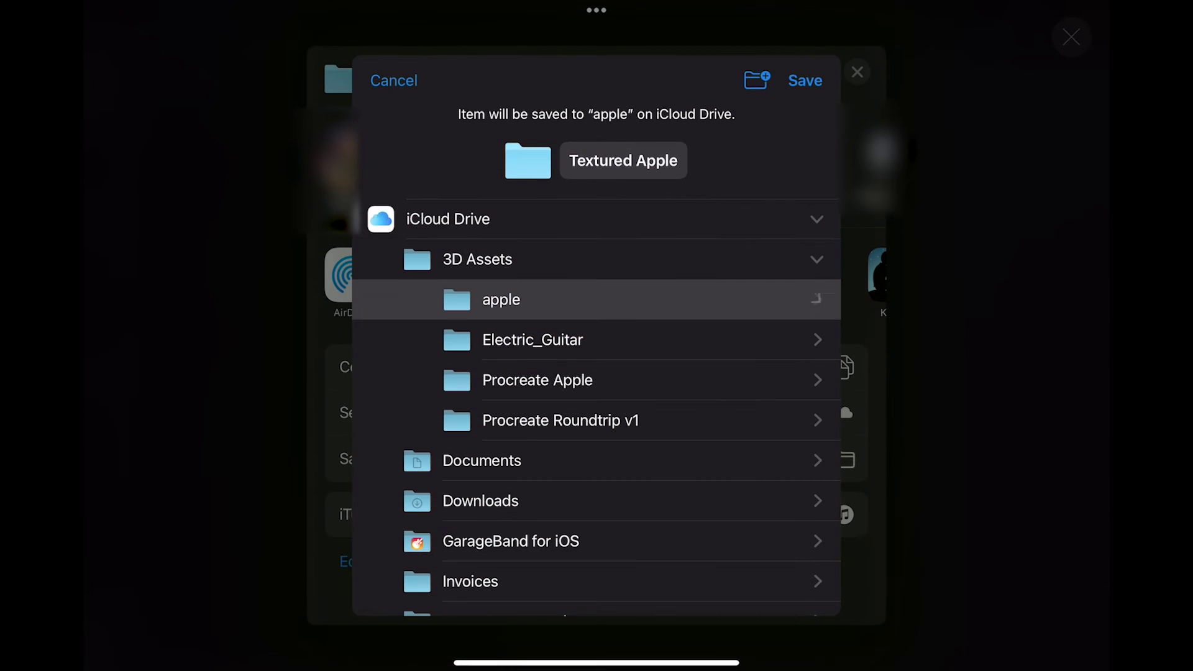
click(805, 81)
Step: Switch to the Files app and open the Textured Apple folder to examine the exported files
drag(596, 663, 596, 335)
click(283, 93)
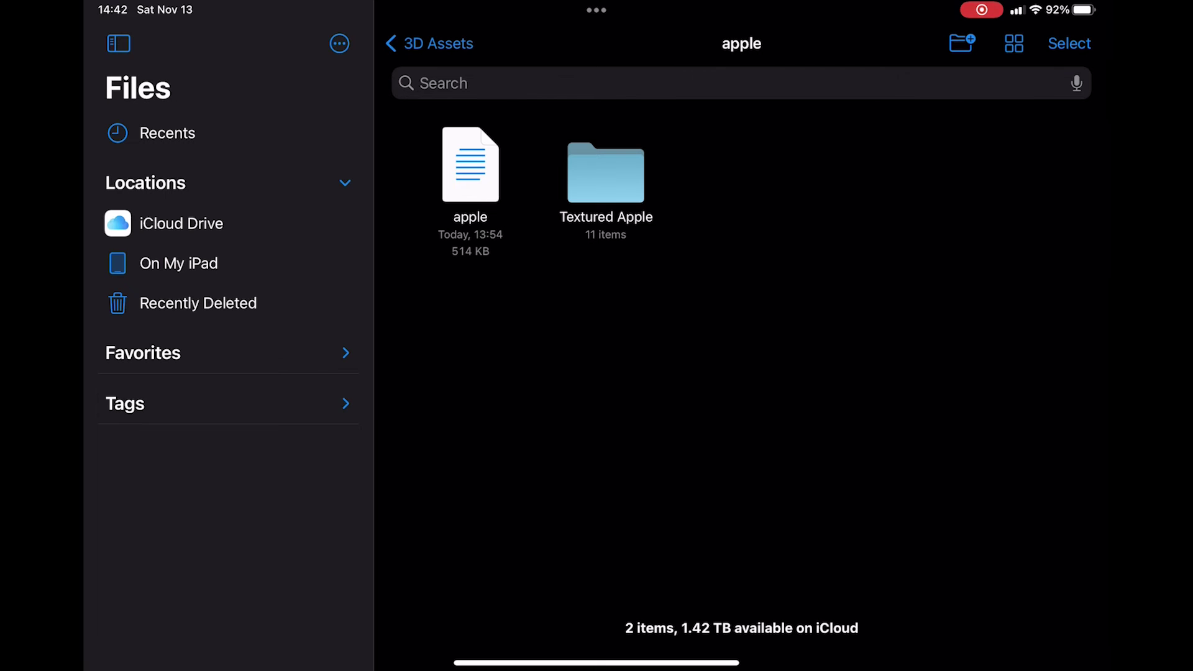
click(605, 174)
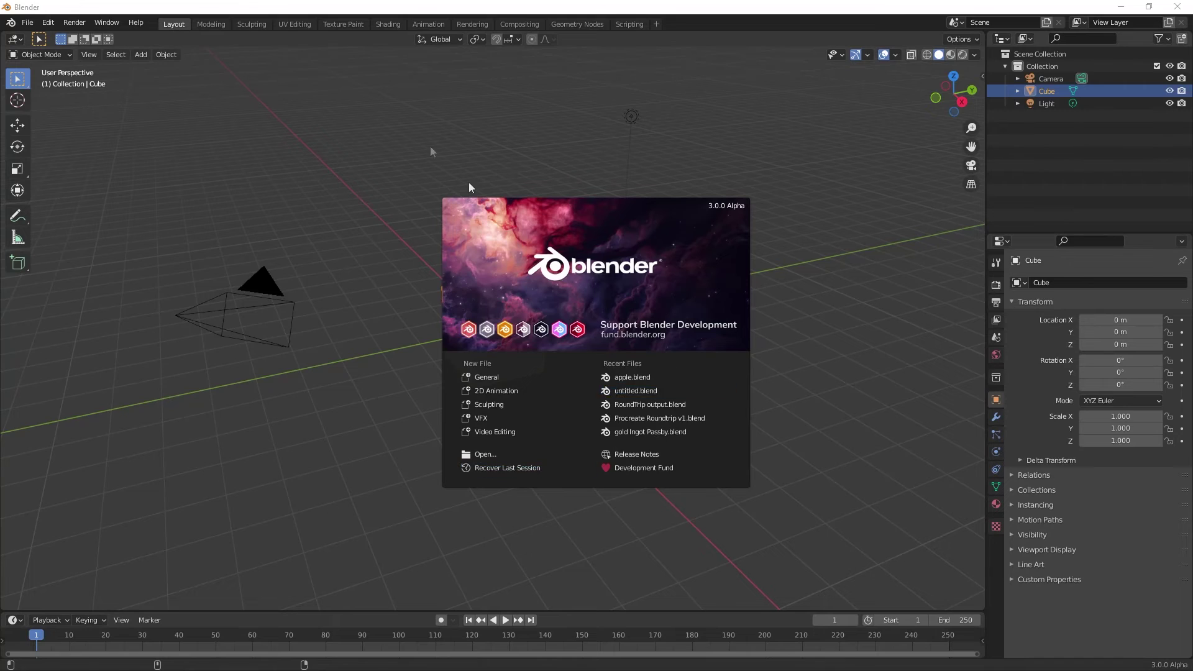
Step: Switch to Blender, dismiss the splash screen and delete the default cube
click(469, 186)
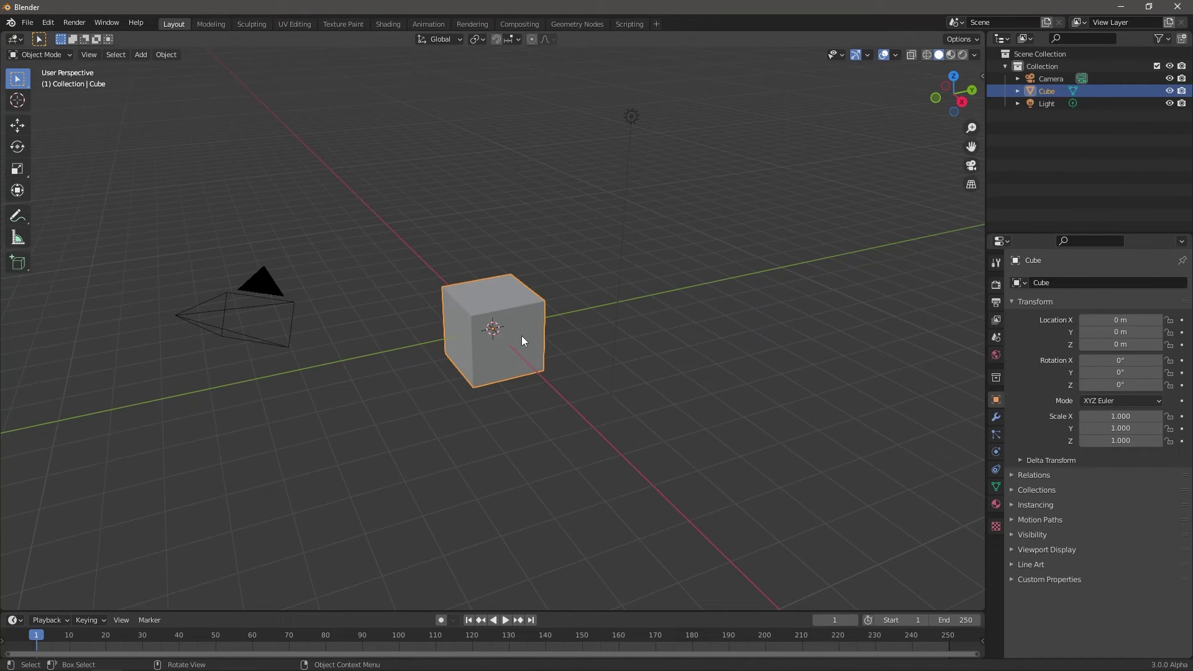
key(Delete)
Step: Import apple.obj from the Textured Apple folder as a Wavefront OBJ and show the model in rendered viewport shading
click(28, 23)
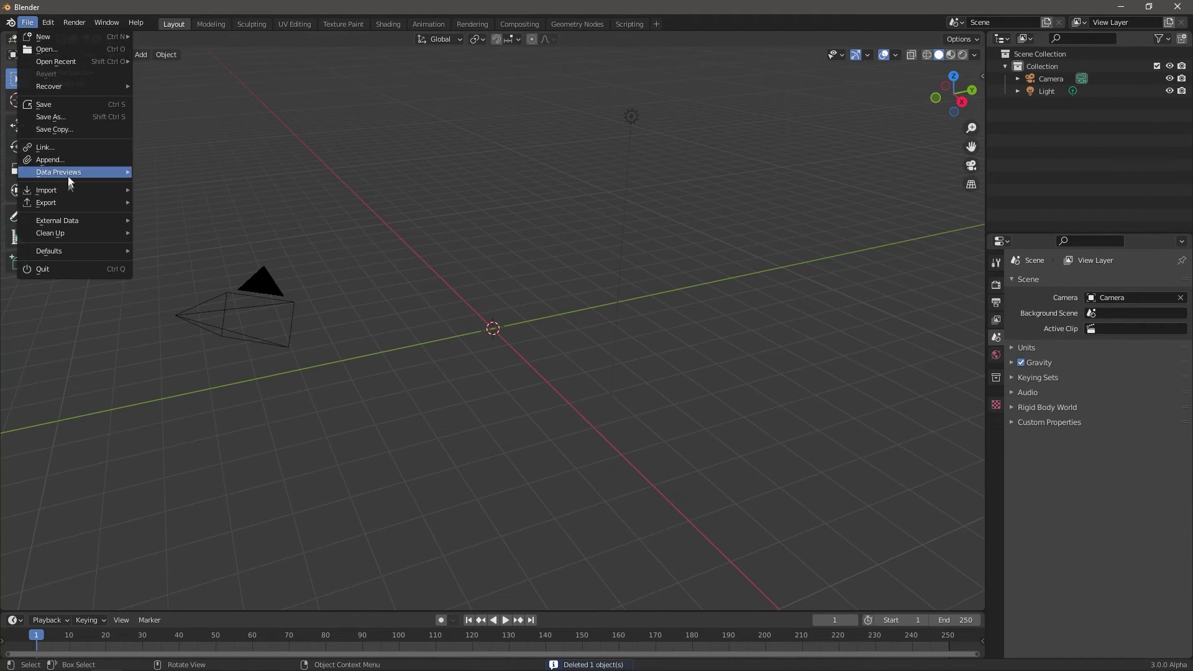
mouse_move(69, 189)
click(220, 302)
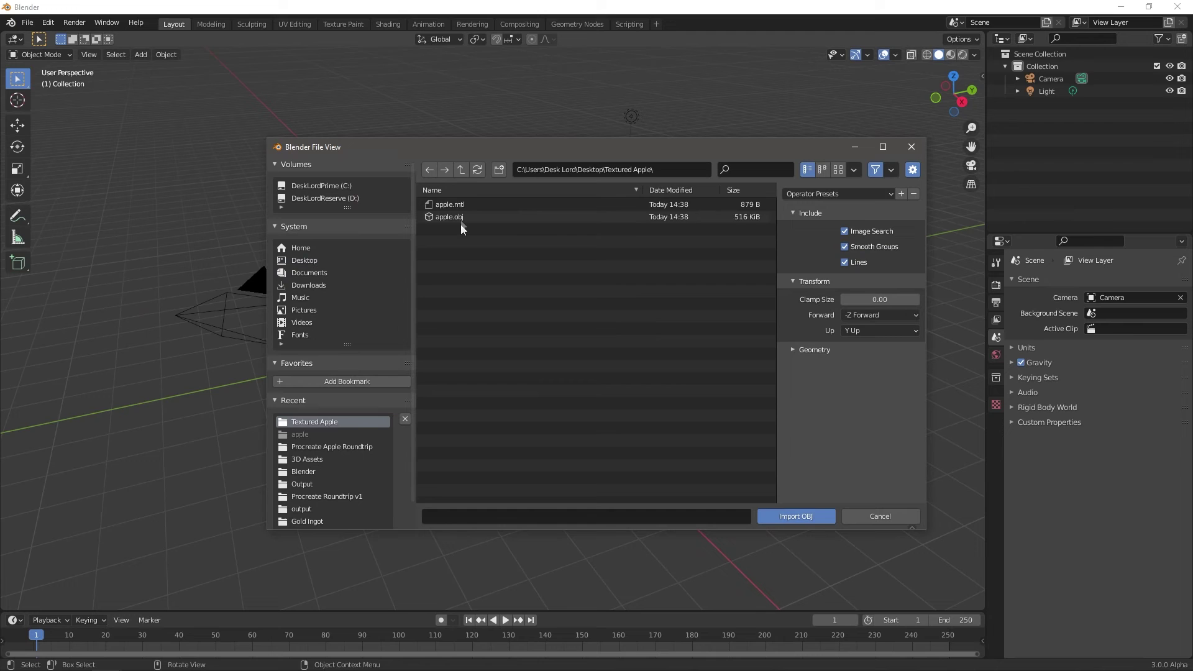
click(457, 217)
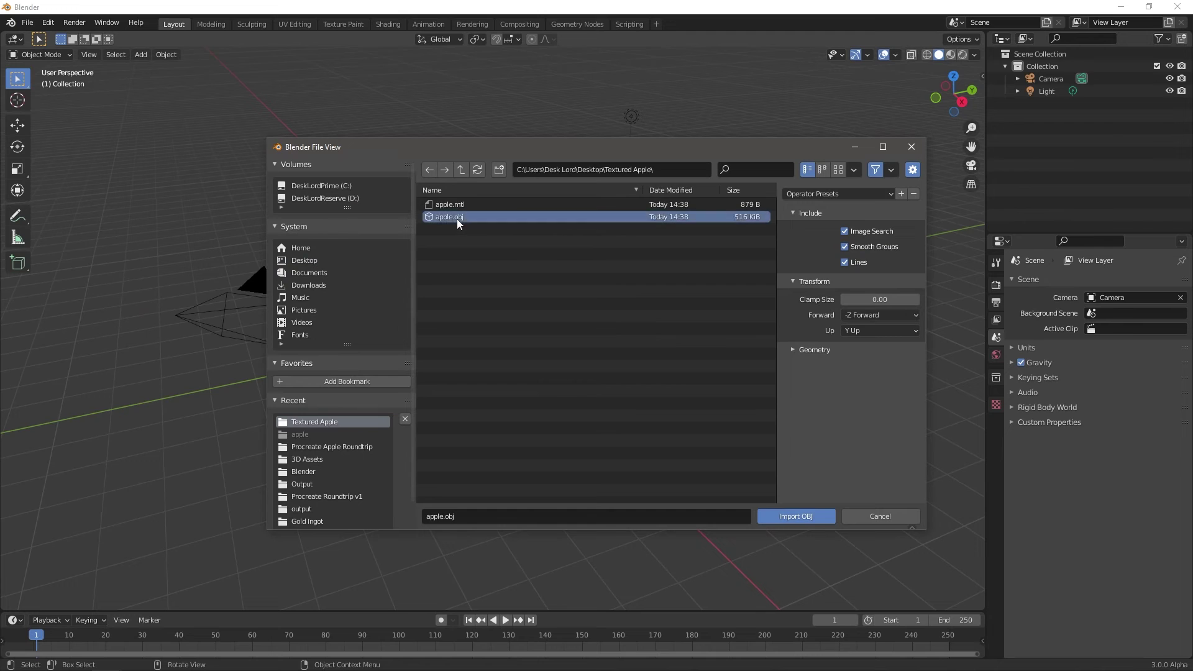
click(795, 519)
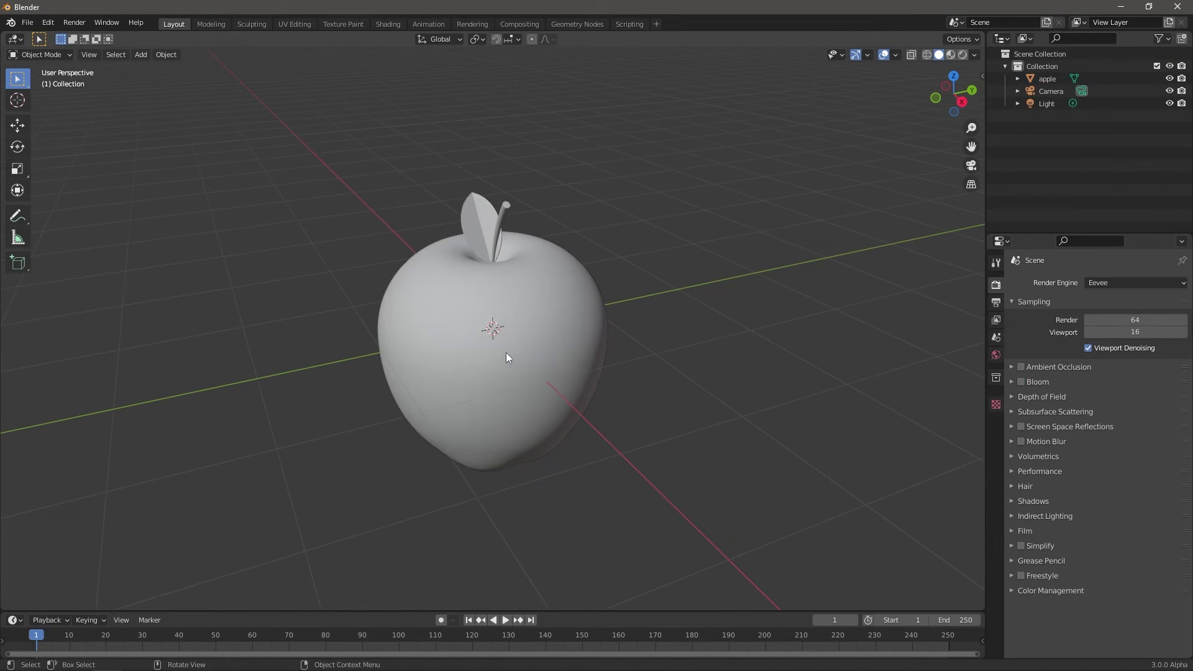
click(963, 55)
mouse_move(614, 315)
middle_down()
mouse_move(348, 307)
mouse_move(97, 327)
mouse_move(290, 308)
middle_up()
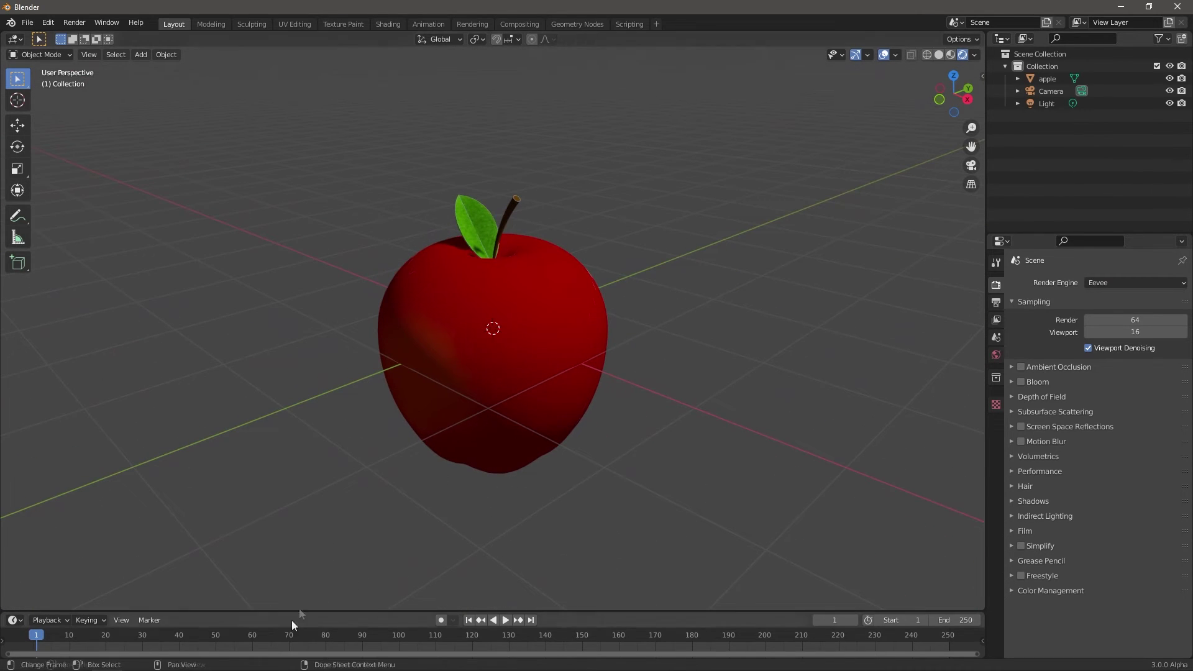
Step: Enlarge the timeline area, turn it into a Shader Editor and show the nodes of the apple's Apple_Material
drag(304, 611, 322, 399)
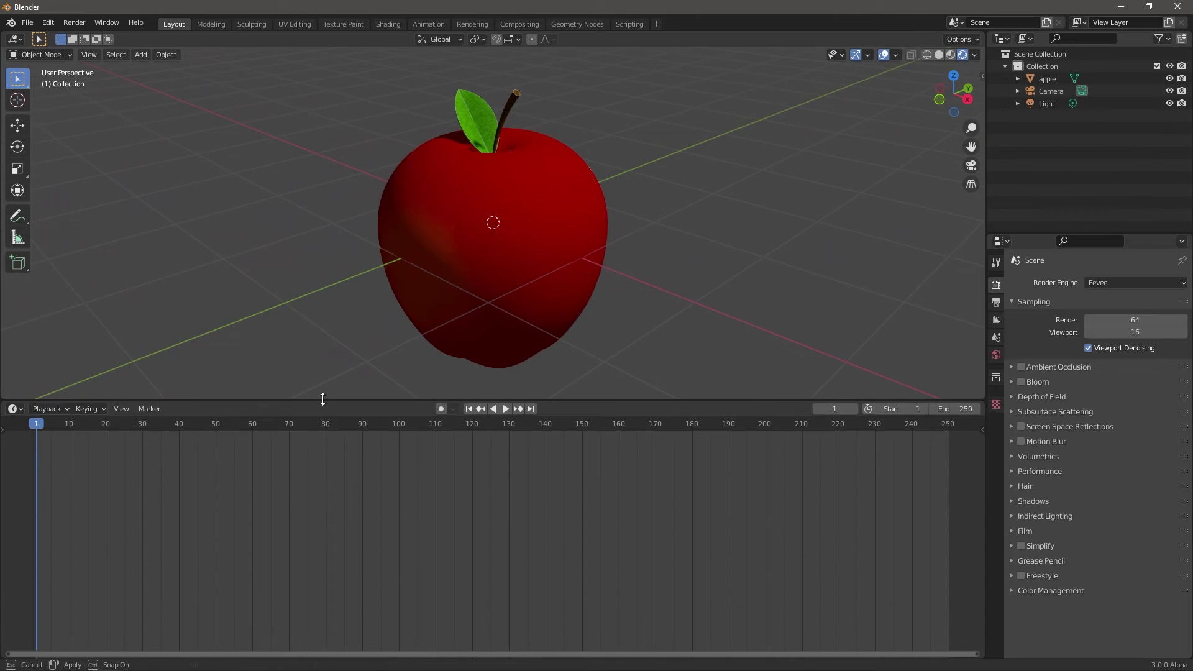
click(15, 410)
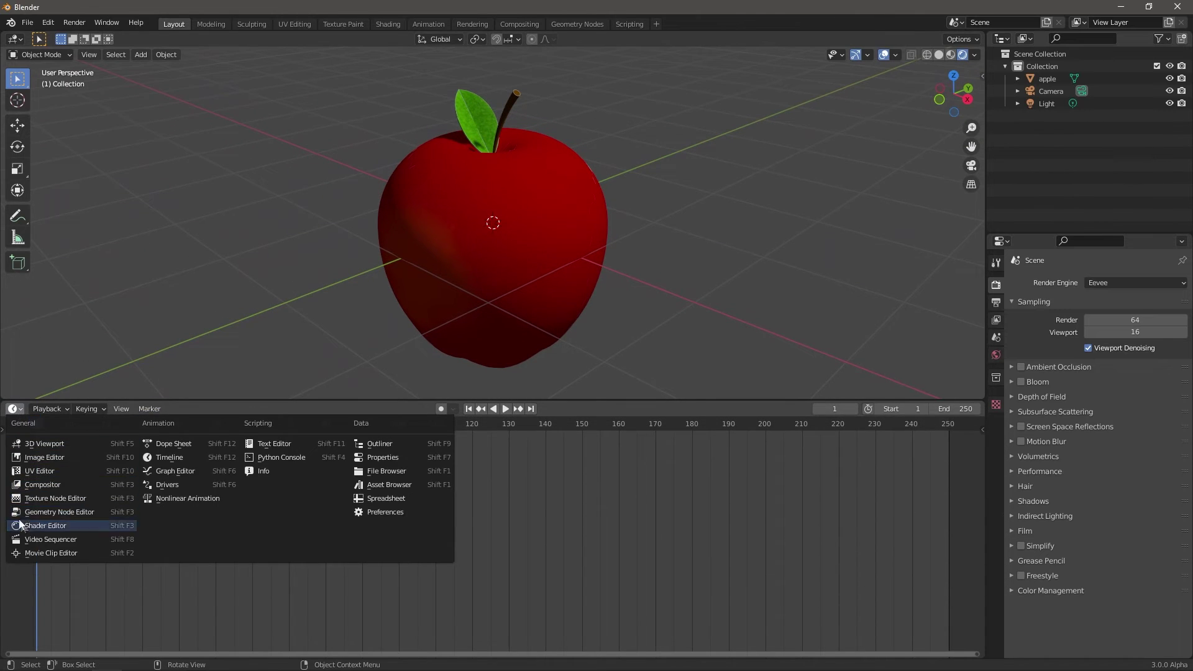
click(21, 524)
click(1040, 78)
shift+click(1017, 78)
click(1016, 103)
scroll(335, 457, up, 8)
middle_drag(335, 458, 267, 424)
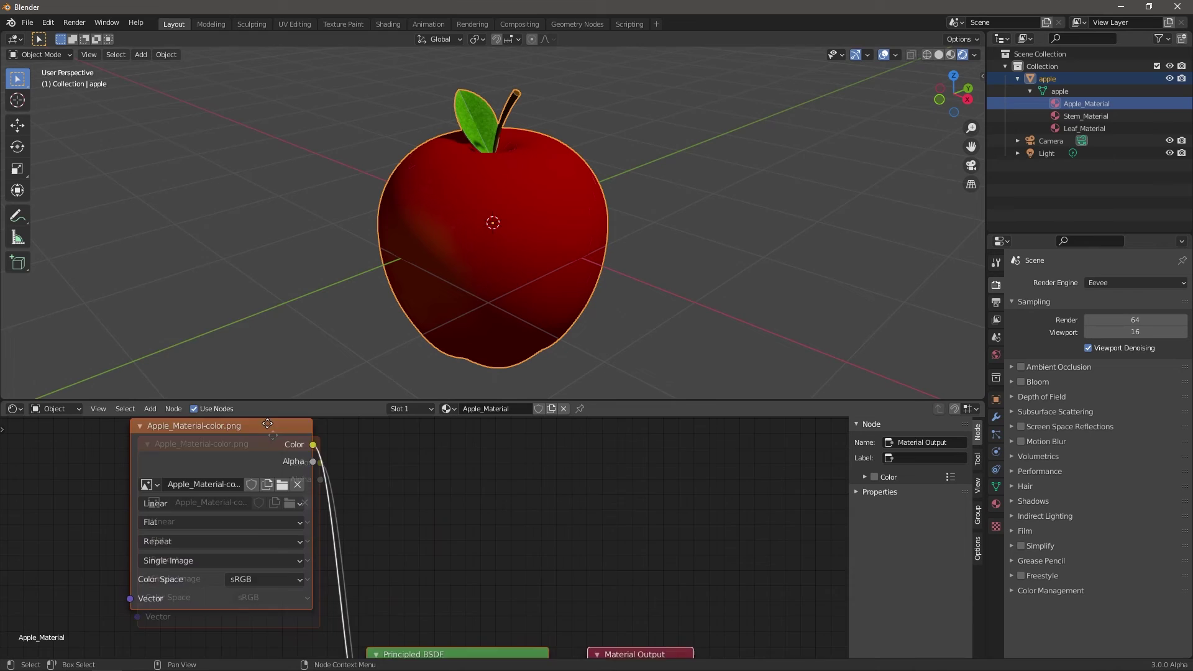
Step: Add an Image Texture node to Apple_Material and load Apple_Material-roughness.png into it
click(154, 502)
scroll(442, 429, down, 4)
click(150, 409)
click(249, 368)
click(216, 547)
scroll(409, 541, up, 4)
middle_drag(277, 613, 411, 499)
click(256, 517)
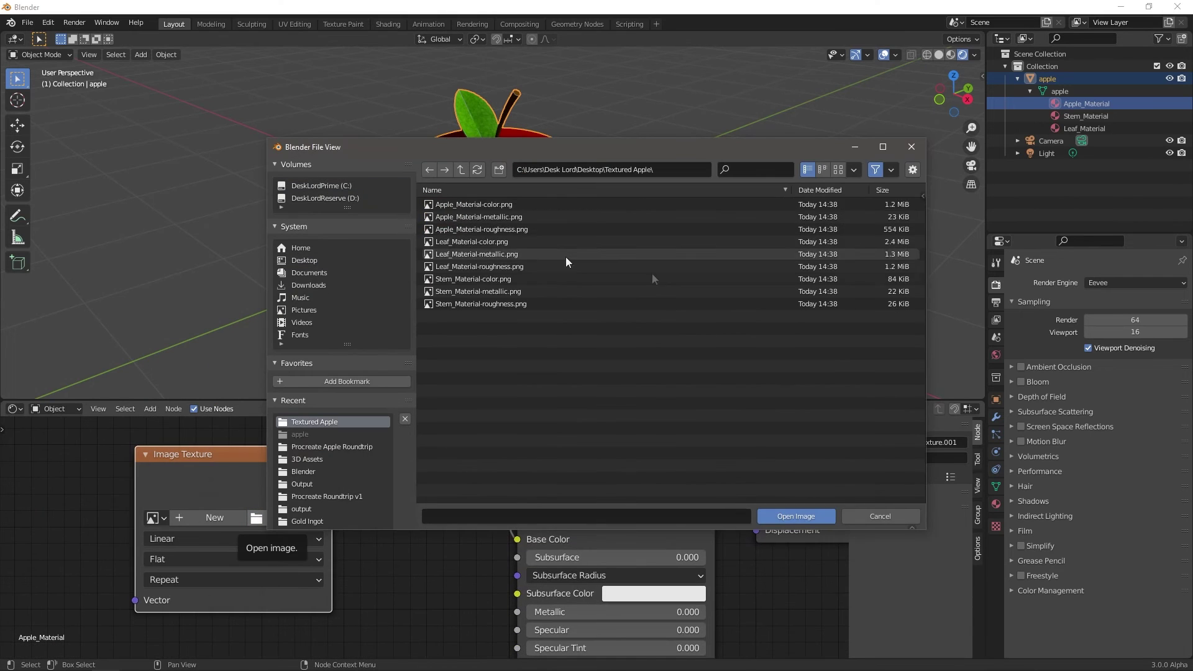
click(482, 229)
click(792, 515)
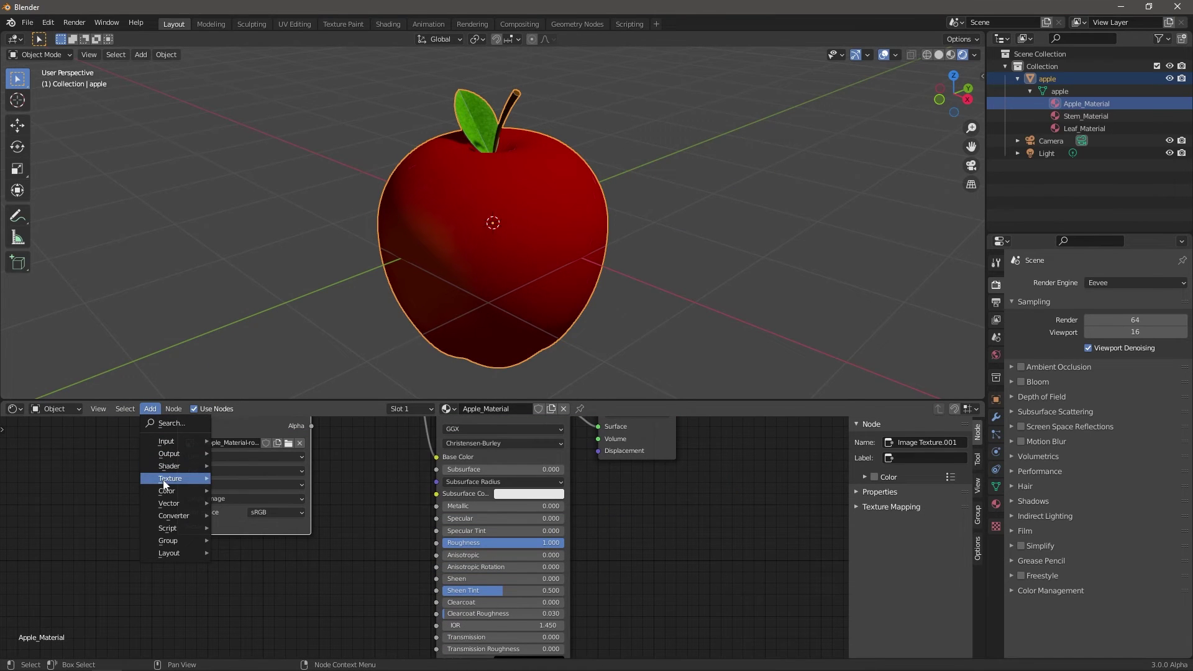
Step: Add another Image Texture node below the roughness map and load Apple_Material-metallic.png into it
mouse_move(166, 480)
click(251, 368)
click(280, 612)
click(325, 611)
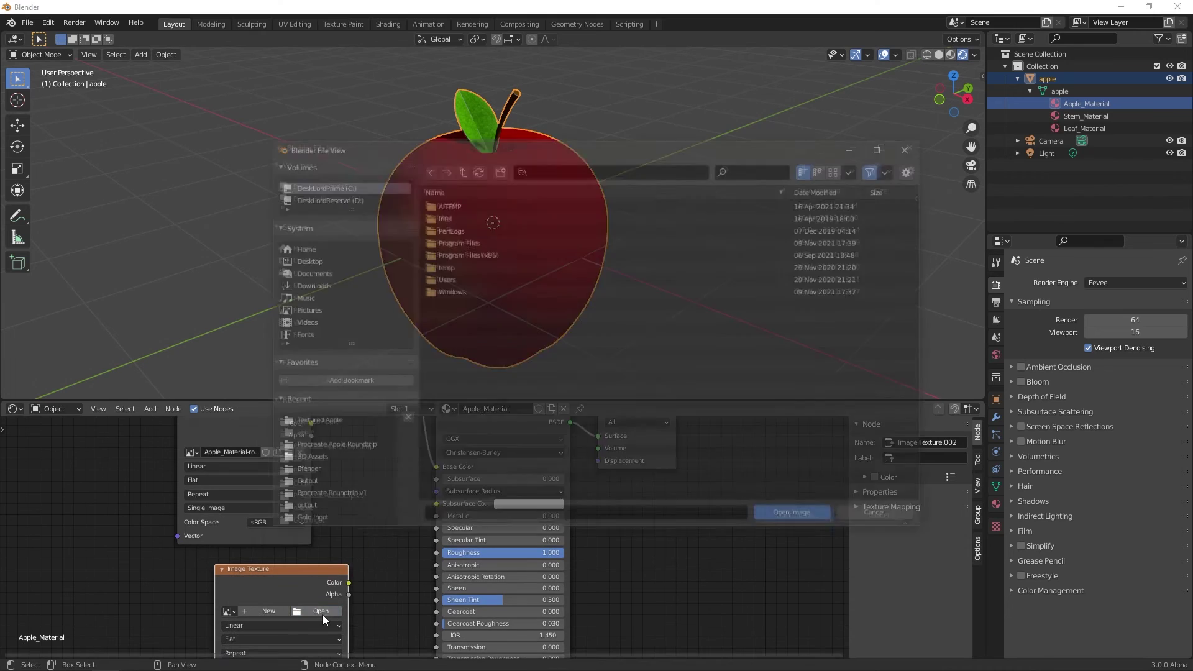
double_click(554, 219)
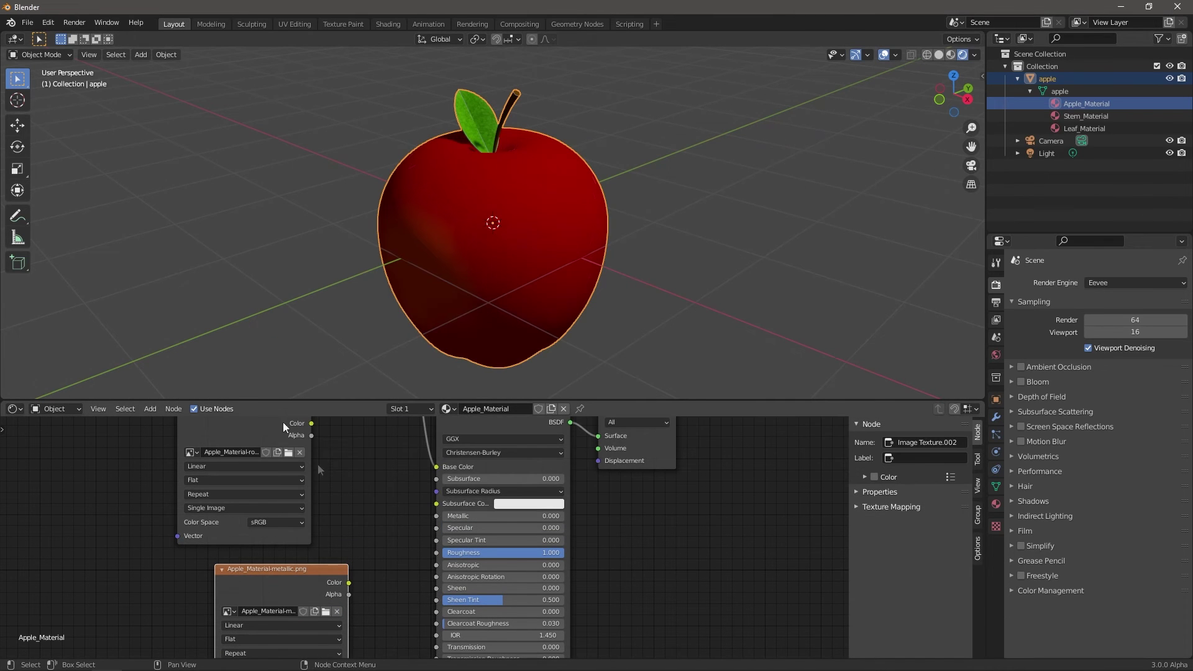
Step: Connect the metallic and roughness maps' Color outputs to Metallic and Roughness on the Principled BSDF, and set Specular to 0.845
drag(438, 516, 437, 515)
drag(311, 423, 436, 552)
middle_drag(525, 254, 491, 257)
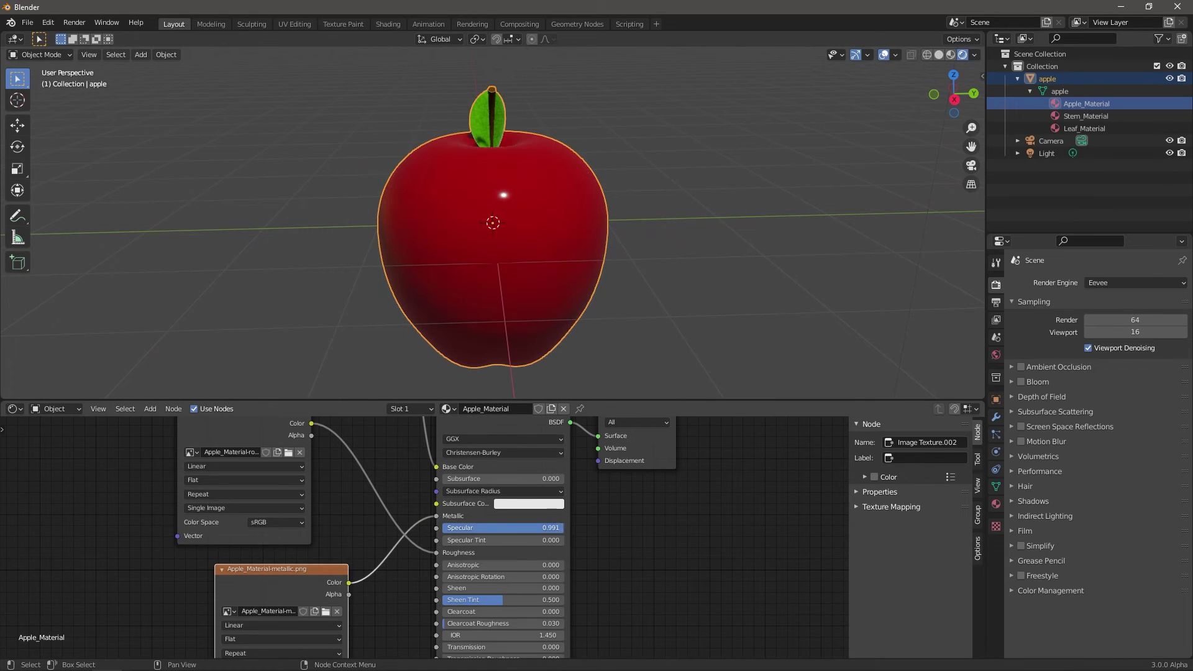
click(462, 567)
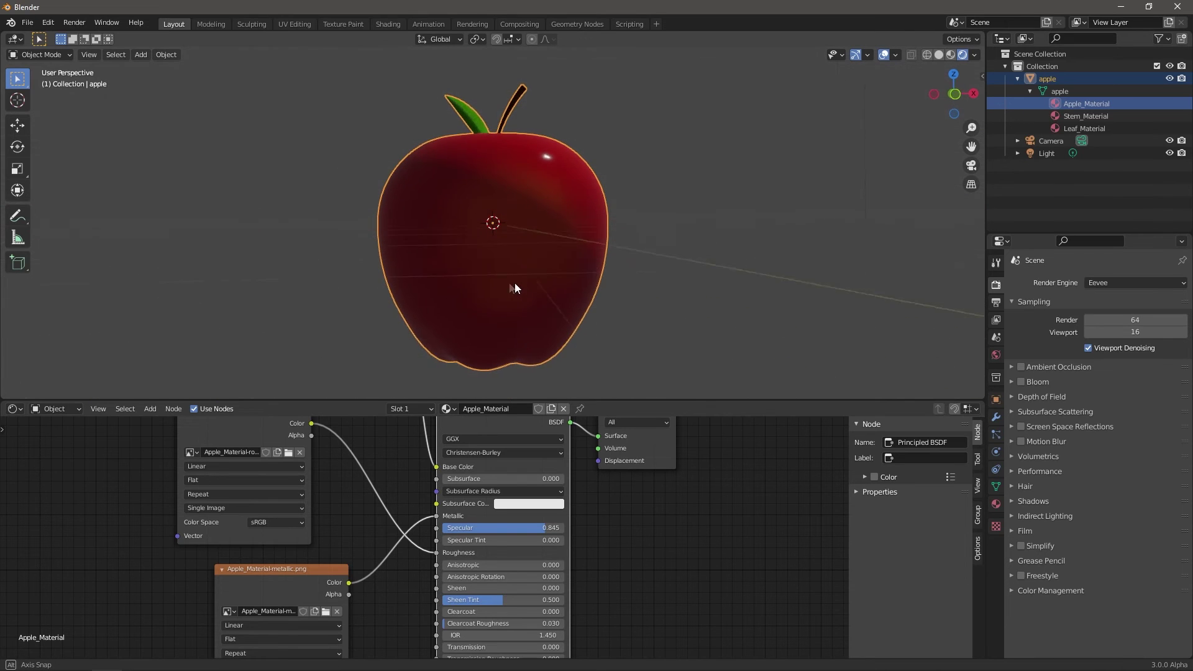
scroll(518, 210, down, 1)
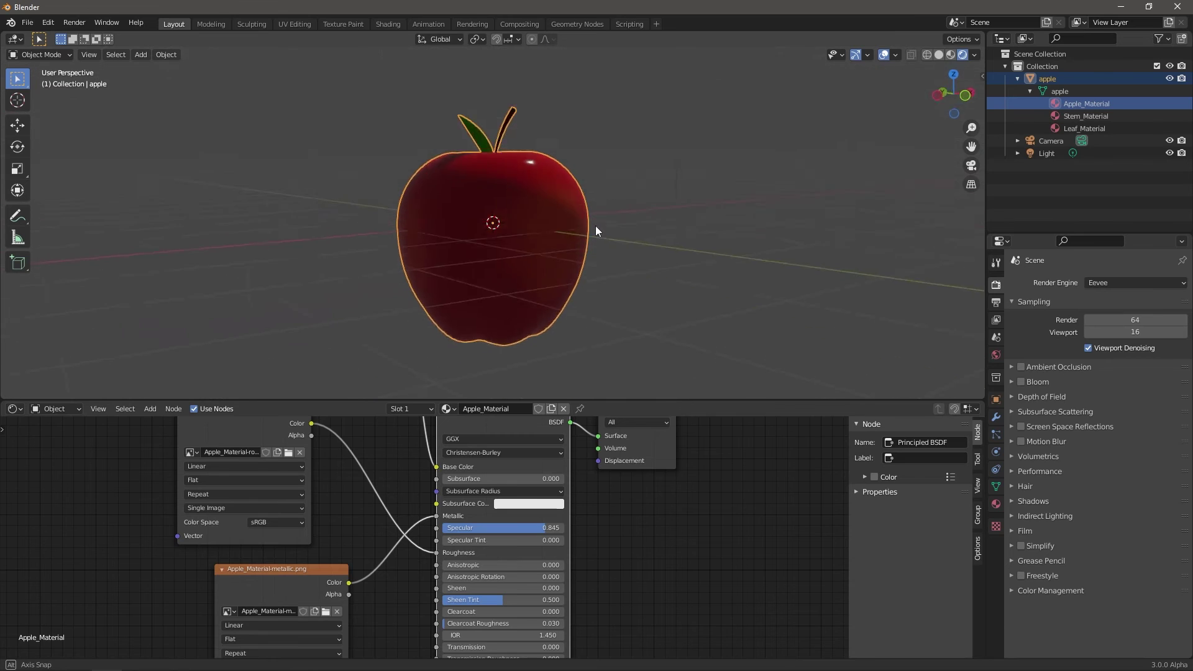
middle_drag(595, 226, 512, 246)
scroll(435, 528, up, 1)
Step: Duplicate the color image texture node twice in Stem_Material
click(1085, 116)
scroll(356, 530, down, 9)
middle_drag(356, 530, 295, 615)
click(304, 462)
key(shift+d)
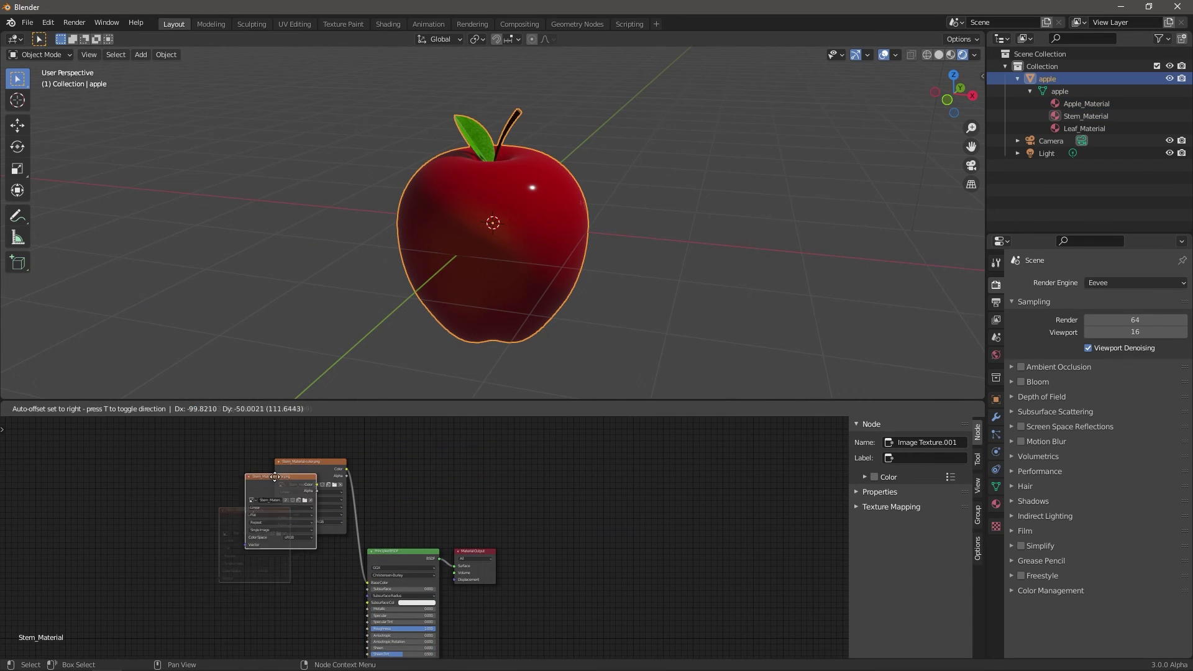
click(266, 591)
Step: Load Stem_Material-metallic.png and Stem_Material-roughness.png into the two duplicated texture nodes
scroll(267, 591, up, 7)
click(85, 522)
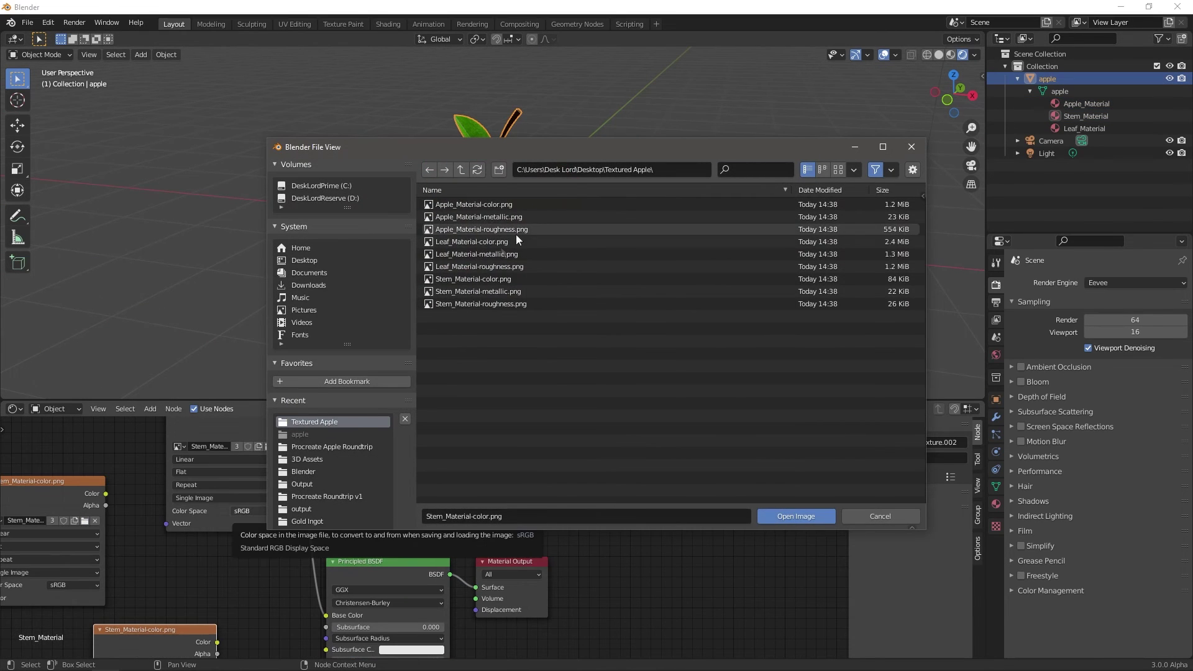
double_click(498, 296)
scroll(304, 608, down, 4)
middle_drag(303, 607, 314, 480)
click(267, 501)
double_click(495, 303)
Step: Connect the stem's roughness map to Roughness and its metallic map to Metallic on the Principled BSDF
scroll(270, 506, up, 8)
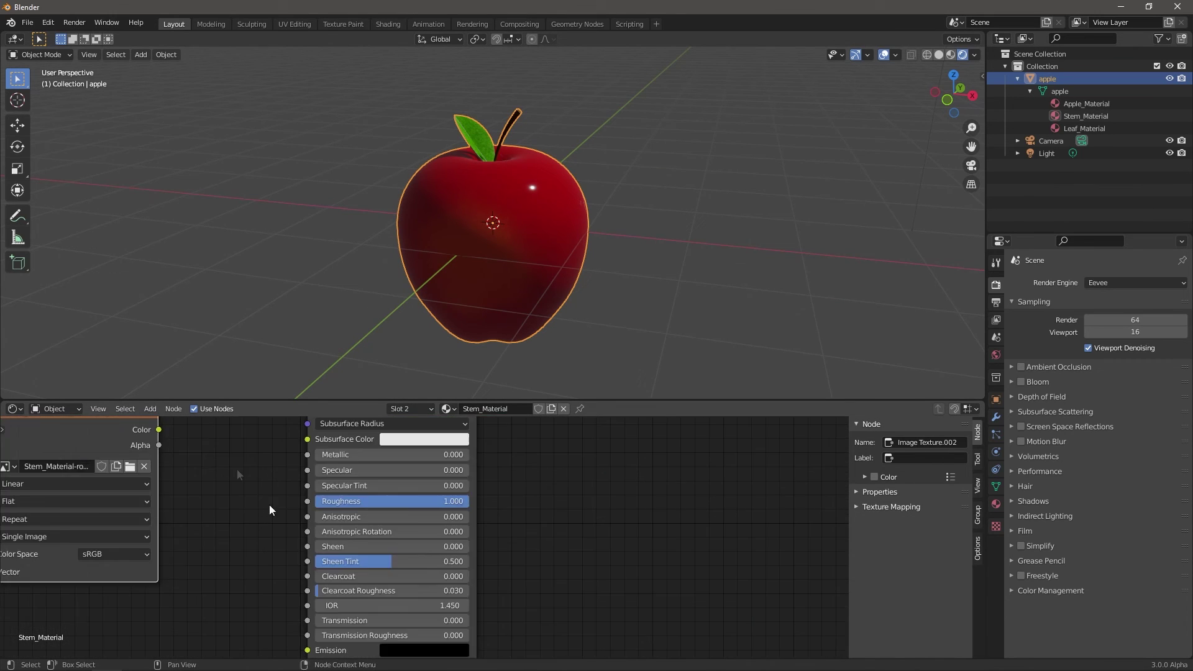
middle_drag(203, 446, 325, 549)
drag(287, 531, 434, 603)
middle_drag(309, 464, 356, 622)
drag(139, 482, 237, 561)
middle_drag(254, 562, 157, 457)
Step: Duplicate the color image texture node twice in Leaf_Material and place both copies beside the Principled BSDF
click(1118, 129)
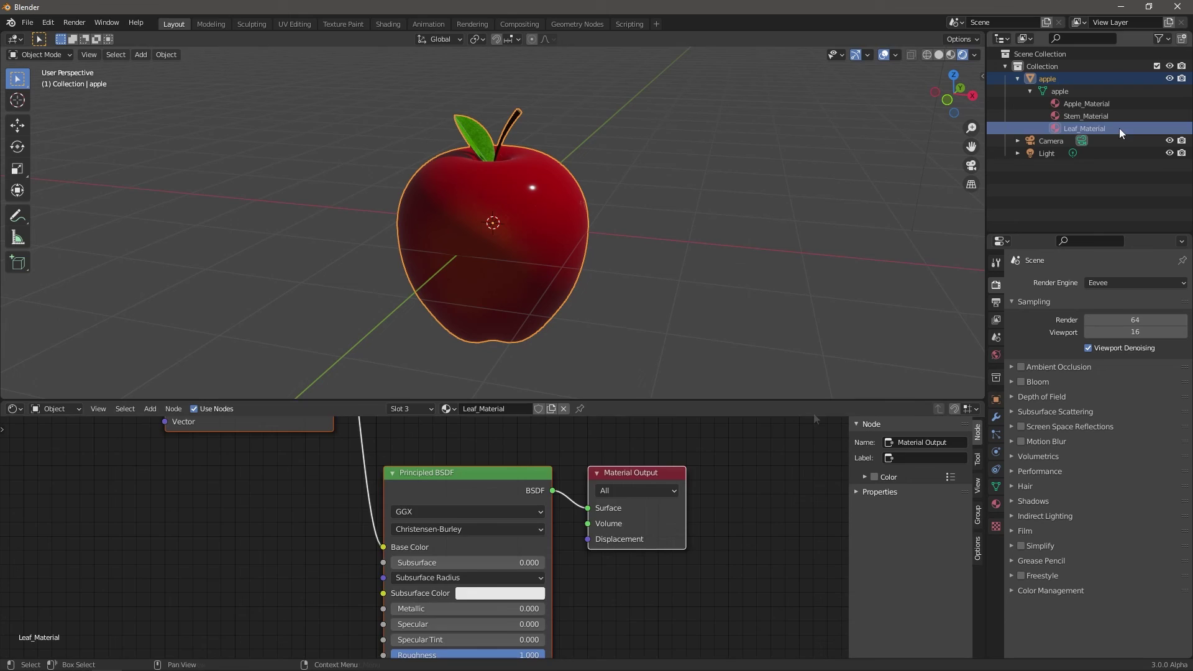
scroll(272, 535, down, 5)
middle_drag(272, 536, 303, 644)
click(308, 460)
key(shift+d)
click(113, 471)
key(shift+d)
click(308, 608)
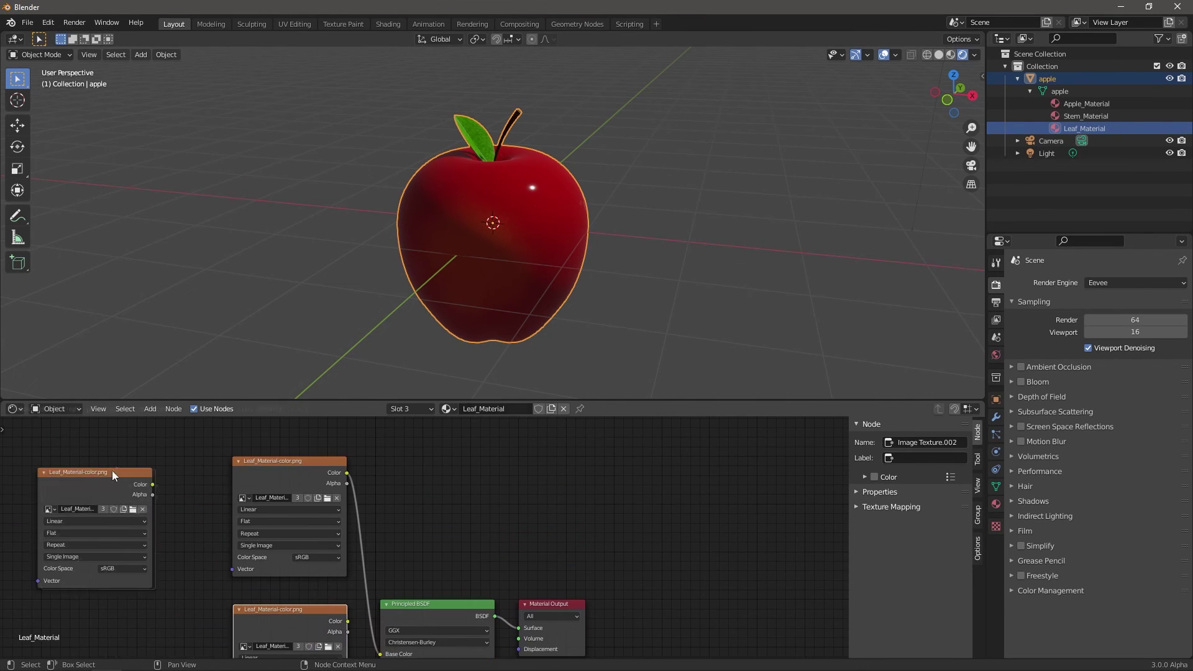
drag(112, 472, 313, 625)
Step: Load Leaf_Material-roughness.png into the lower duplicated texture node and Leaf_Material-metallic.png into the upper one
middle_drag(567, 564, 490, 487)
middle_drag(270, 551, 228, 534)
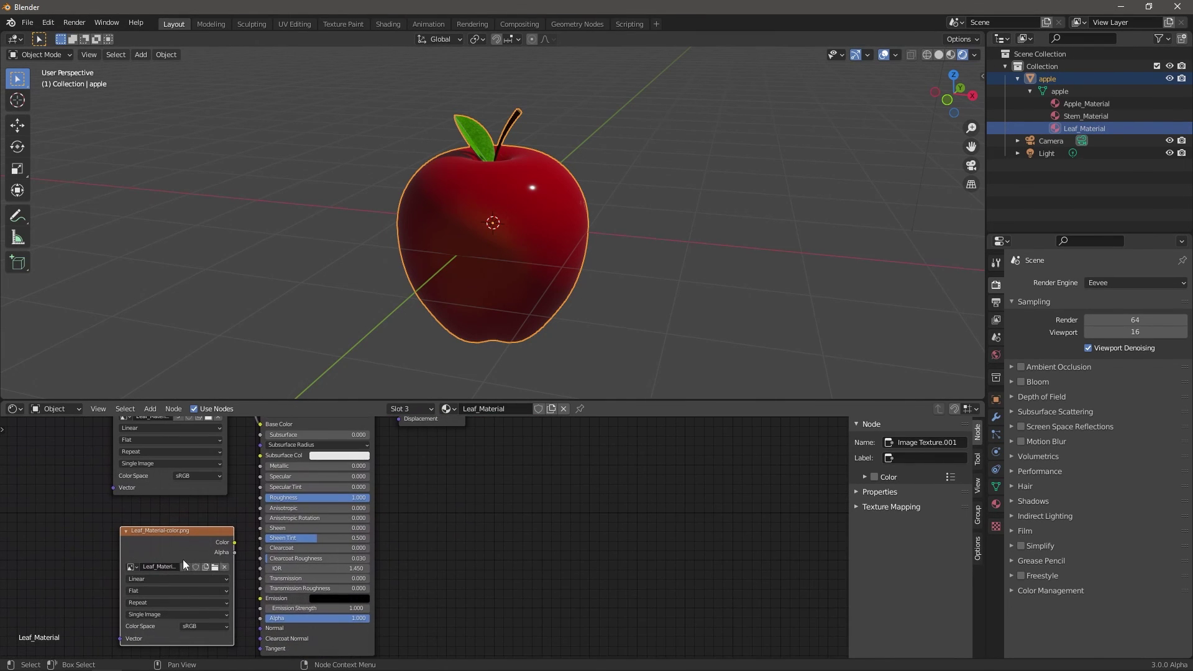
click(215, 567)
double_click(478, 267)
middle_drag(229, 477, 215, 571)
click(195, 509)
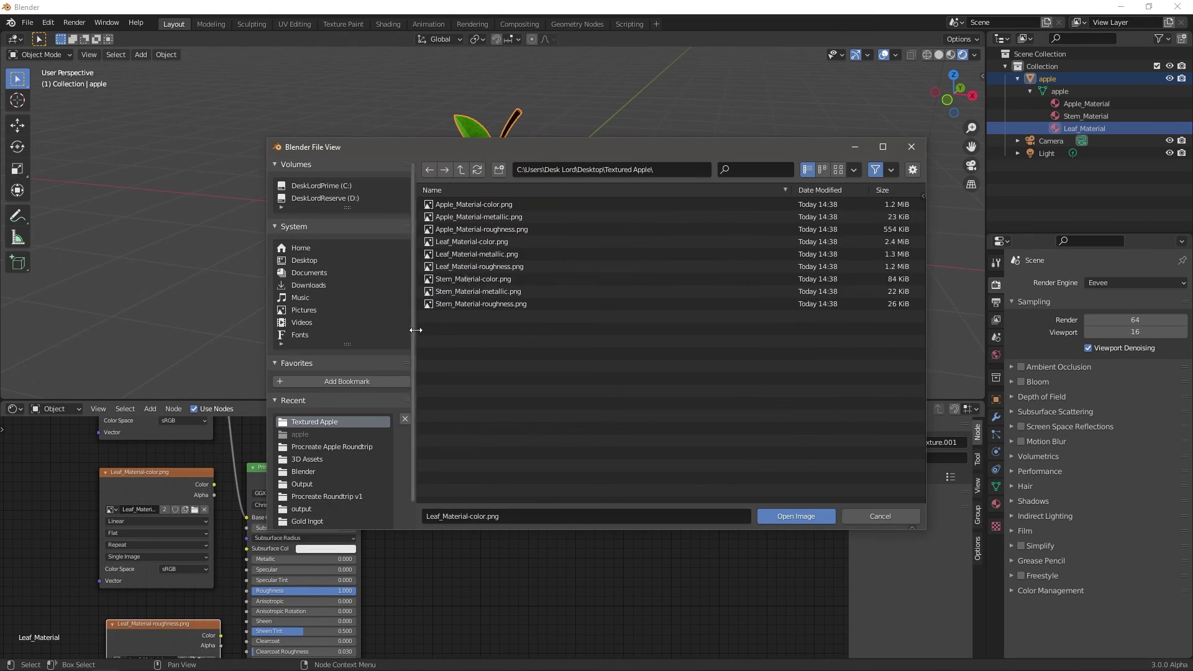
double_click(504, 257)
Step: Connect the leaf's metallic map to Metallic and its roughness map to Roughness on the Principled BSDF
drag(213, 484, 247, 559)
middle_drag(223, 613, 216, 458)
drag(212, 481, 239, 441)
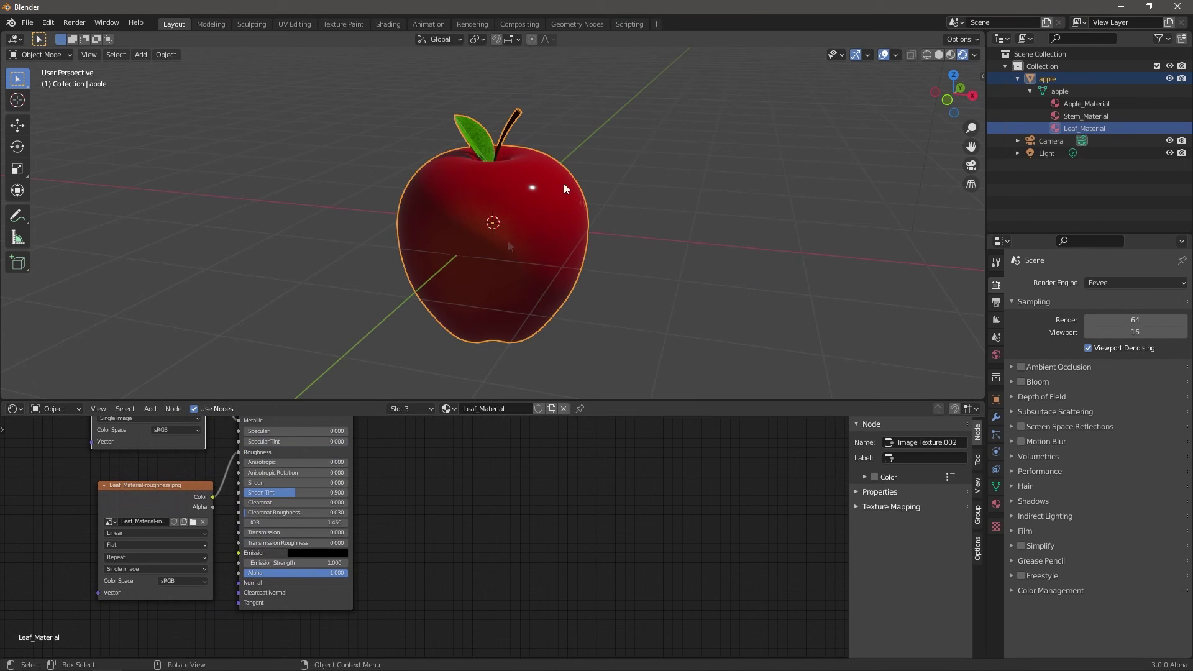
Step: Shrink the Shader Editor to enlarge the 3D viewport and examine the textured apple from the other side
scroll(564, 188, up, 3)
middle_drag(564, 189, 495, 192)
drag(17, 400, 58, 630)
middle_drag(636, 351, 622, 326)
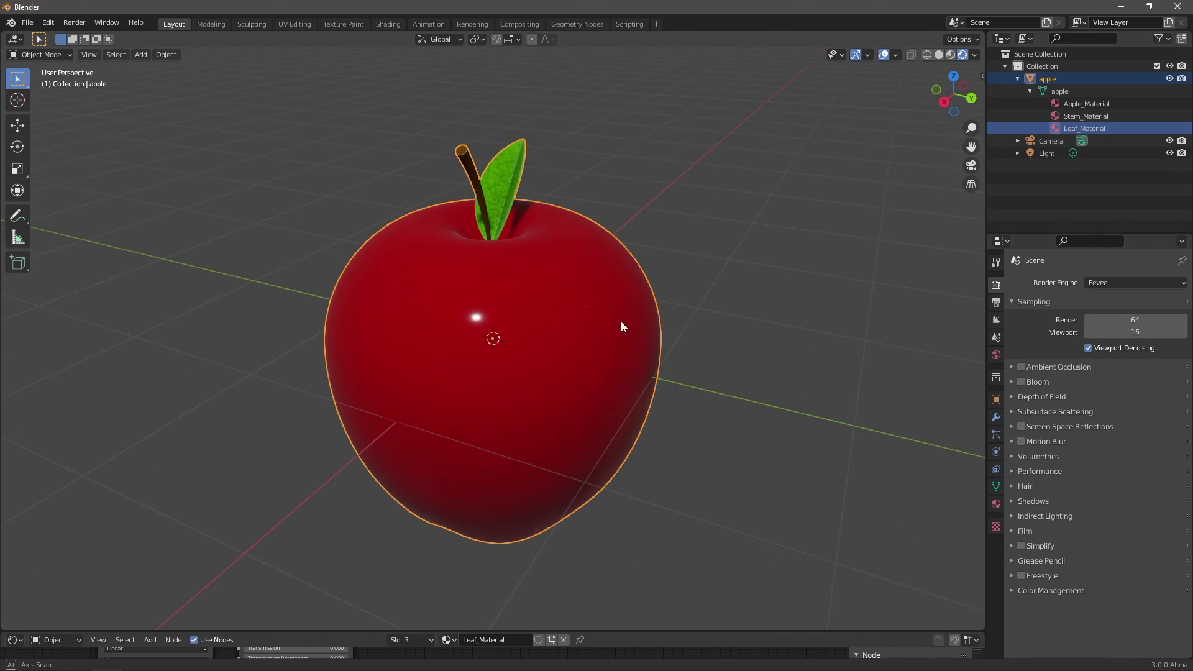